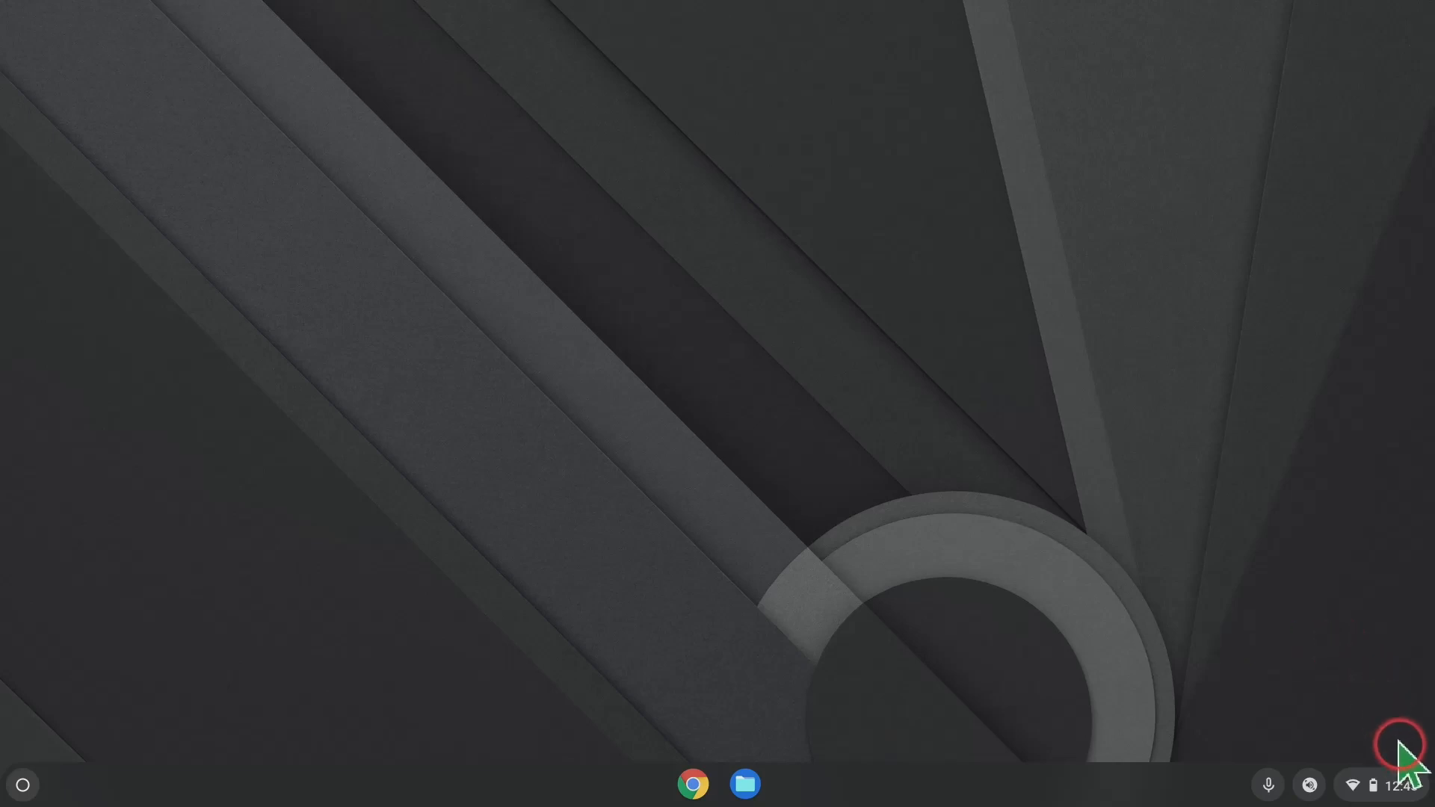
# Open Quick Settings from the shelf clock, close it, and reopen it with Alt+Shift+S.
pyautogui.click(1402, 791)
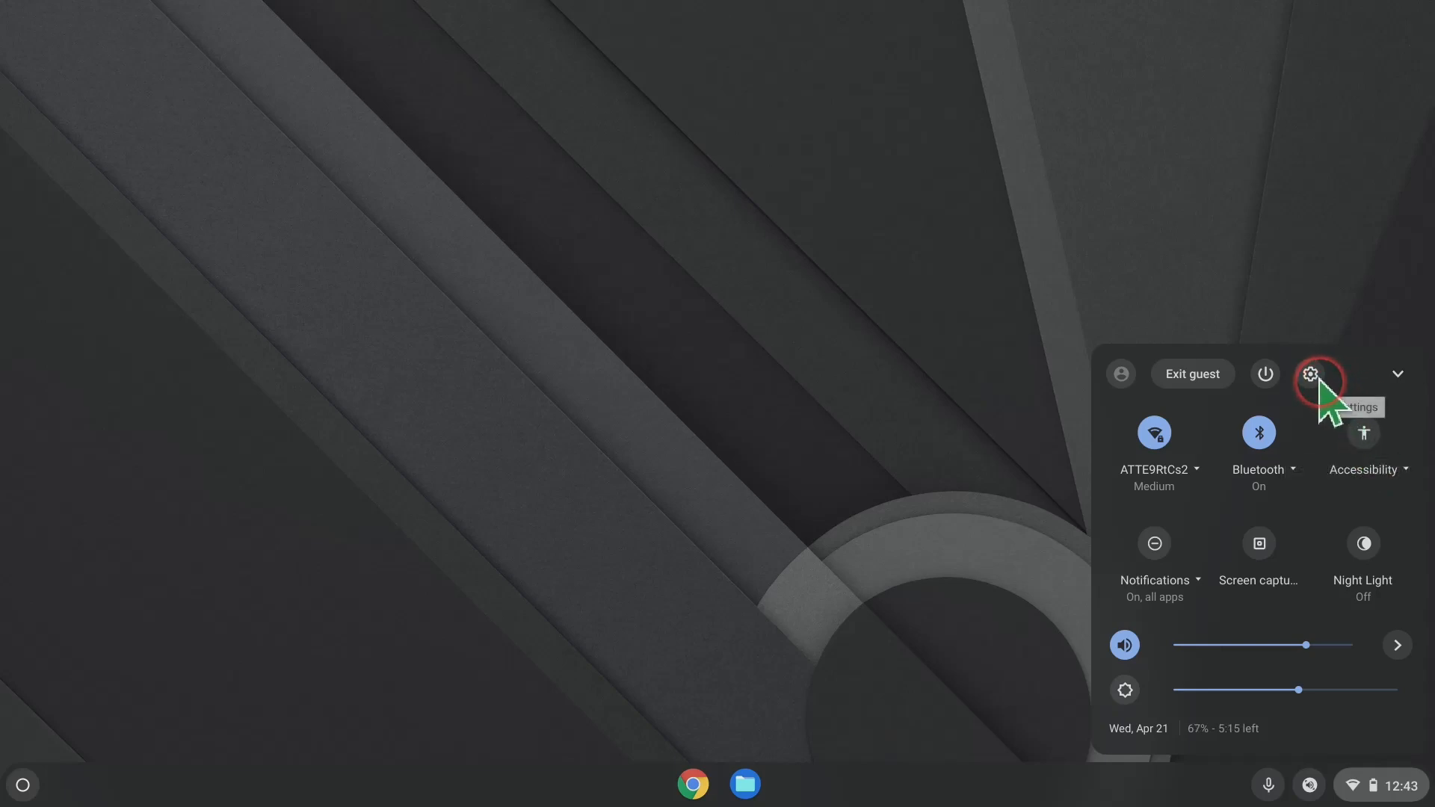
pyautogui.click(859, 385)
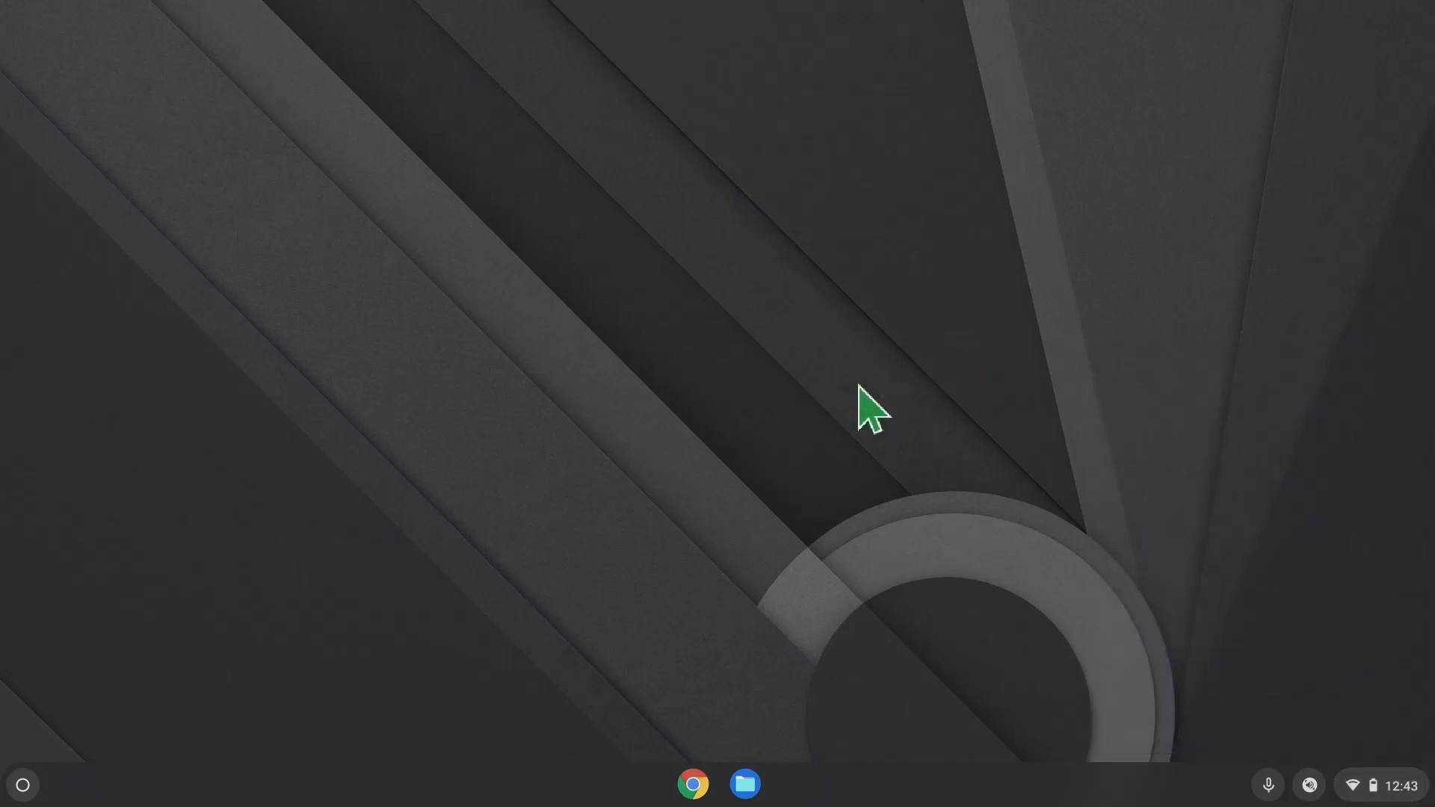
pyautogui.hotkey('alt', 'shift', 's')
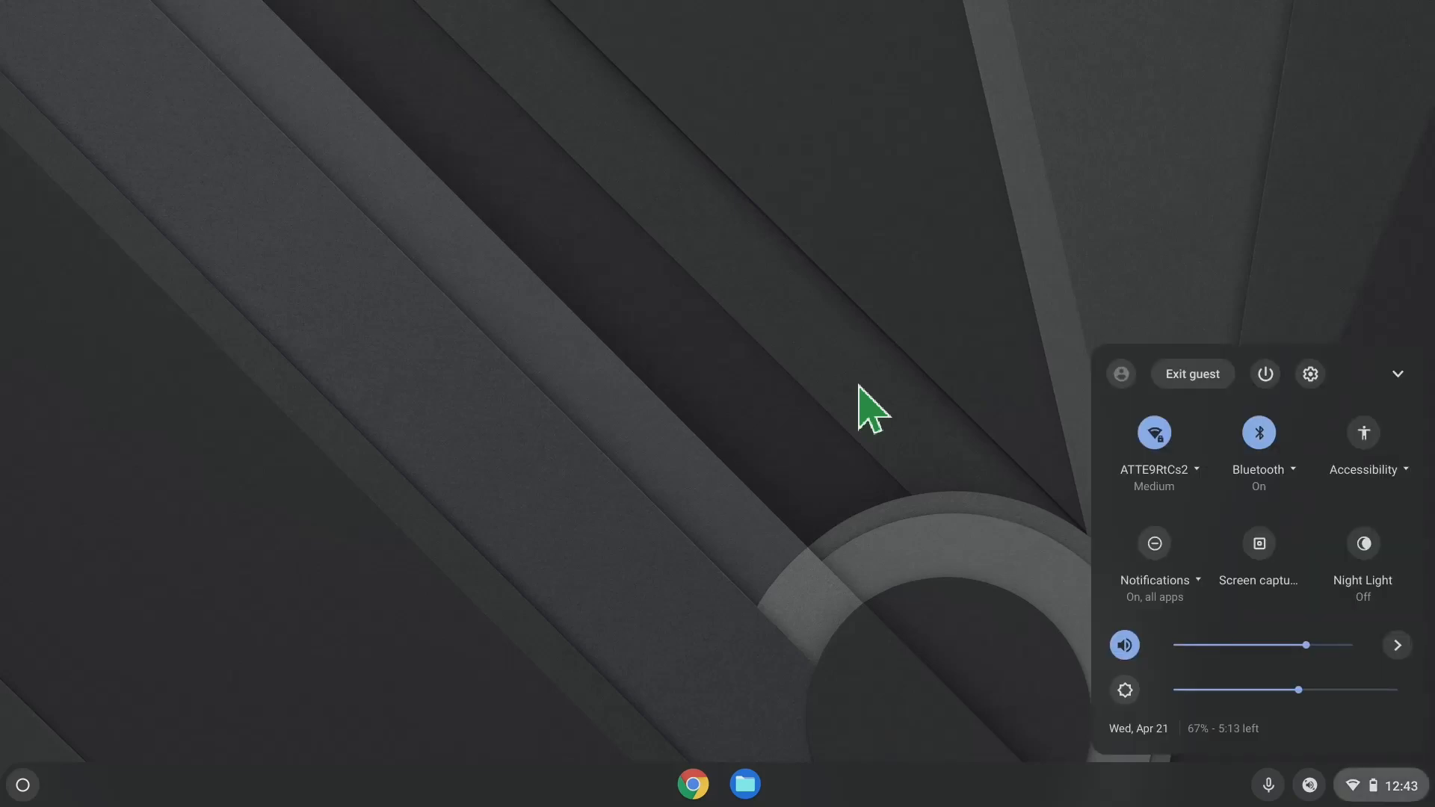
# Go to Settings > Advanced > Accessibility > Manage accessibility features.
pyautogui.click(1310, 375)
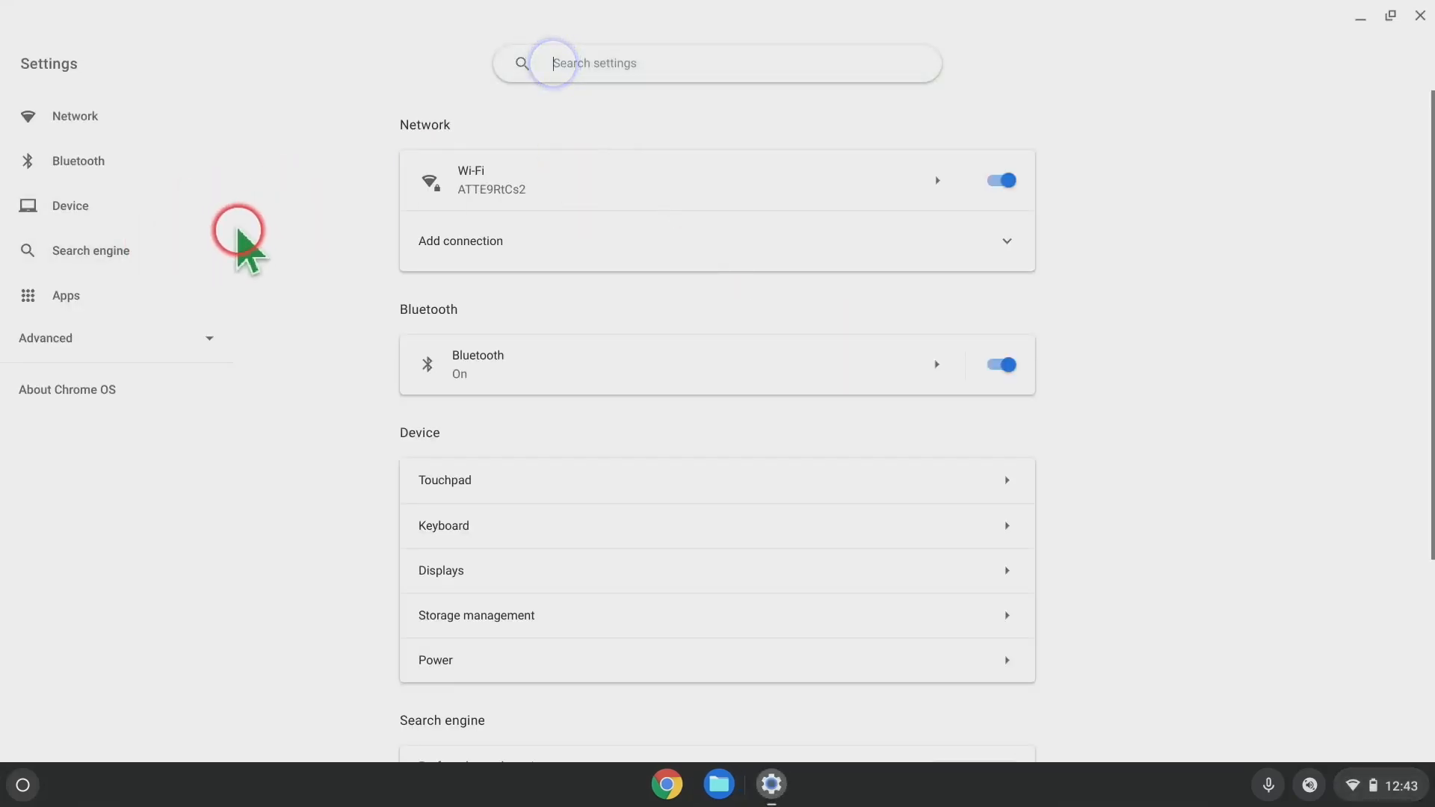
pyautogui.click(120, 335)
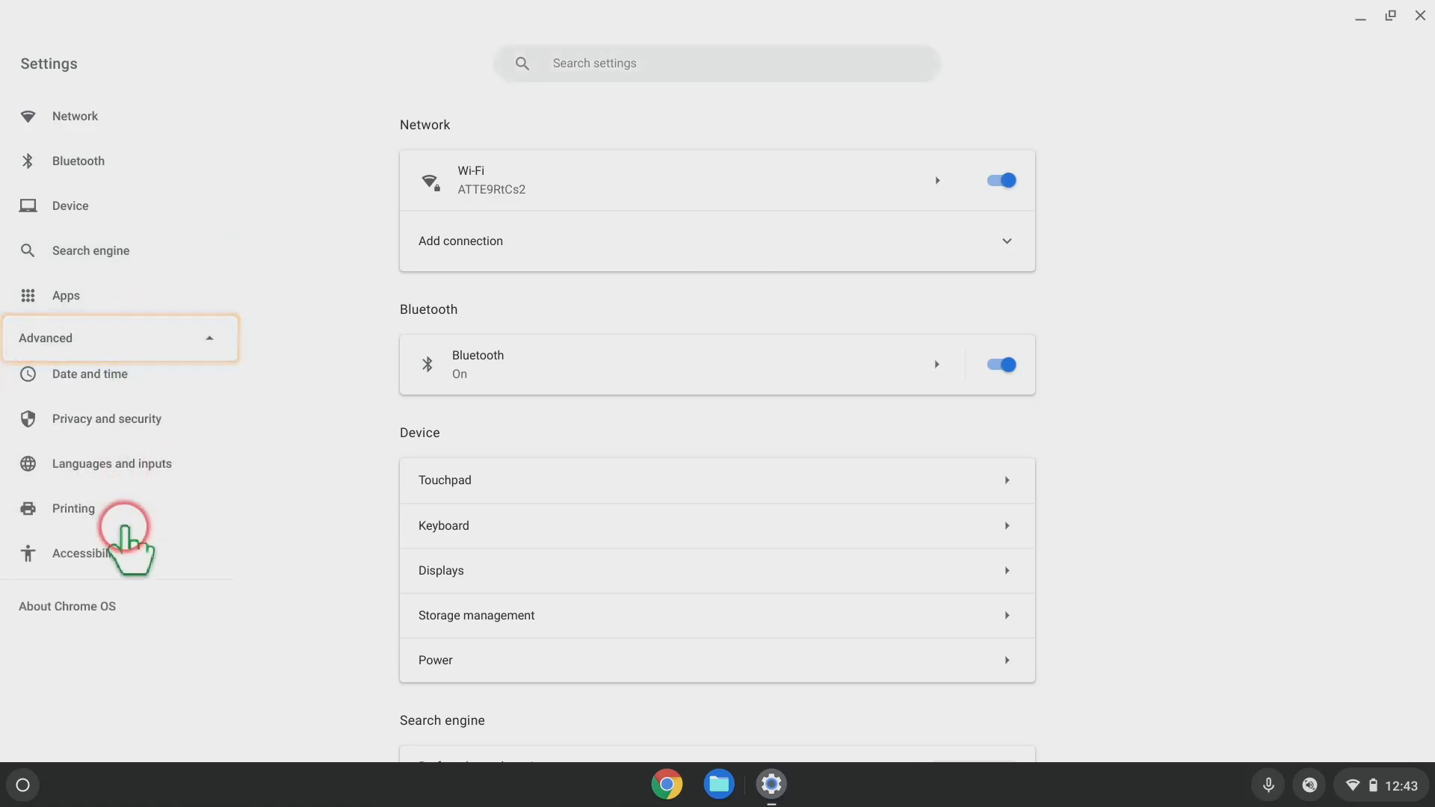
pyautogui.click(117, 553)
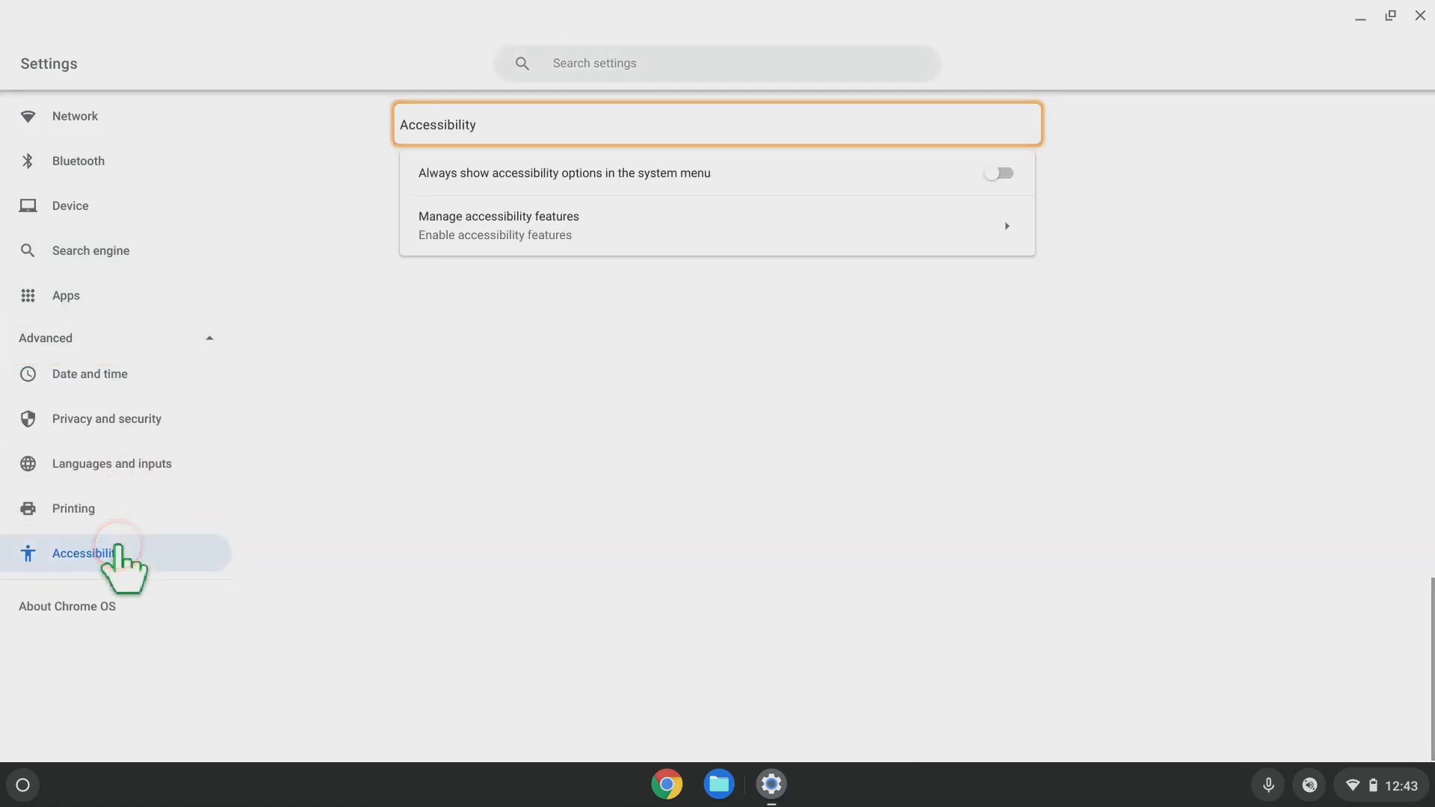
pyautogui.click(631, 244)
pyautogui.click(1209, 157)
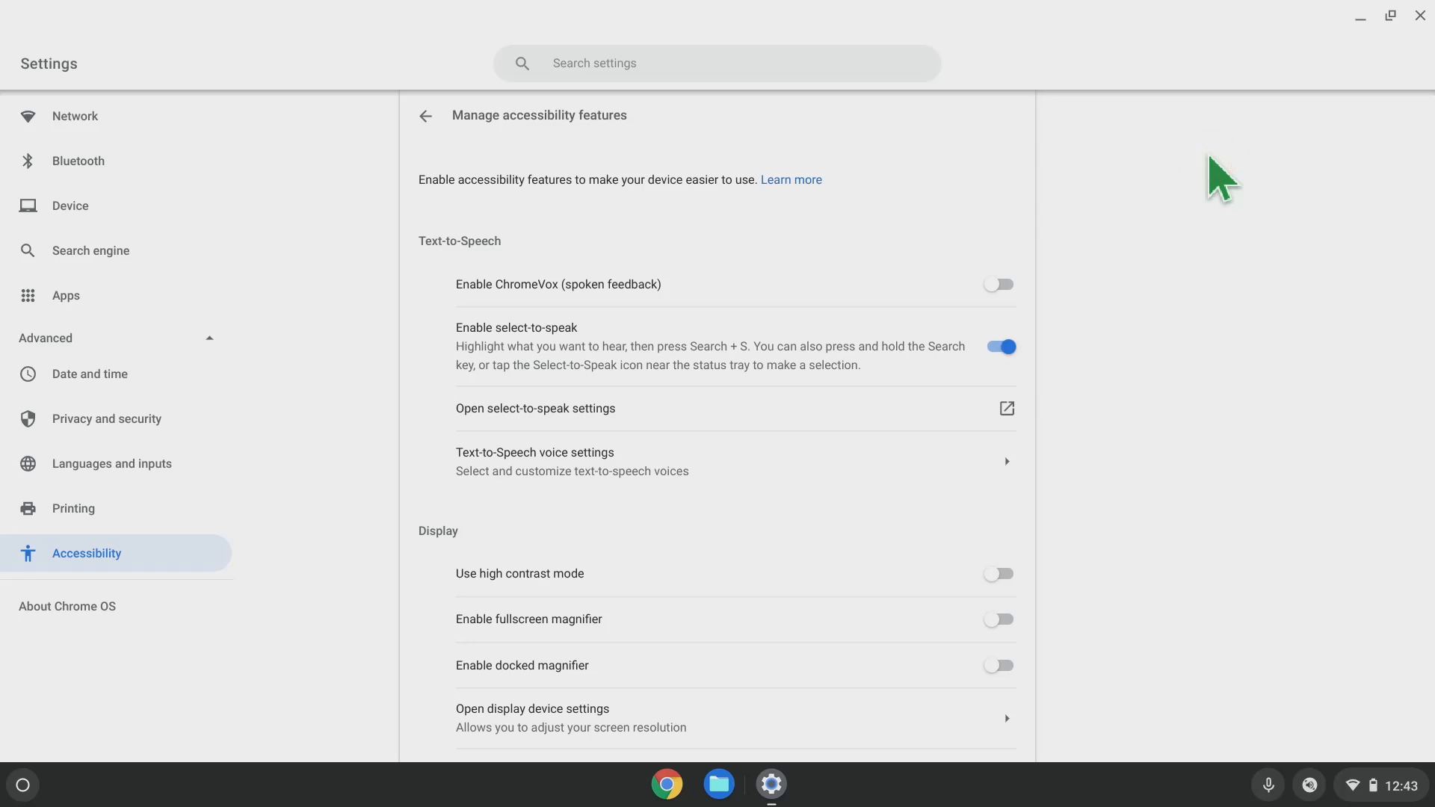
pyautogui.click(992, 166)
pyautogui.scroll(-1, 994, 170)
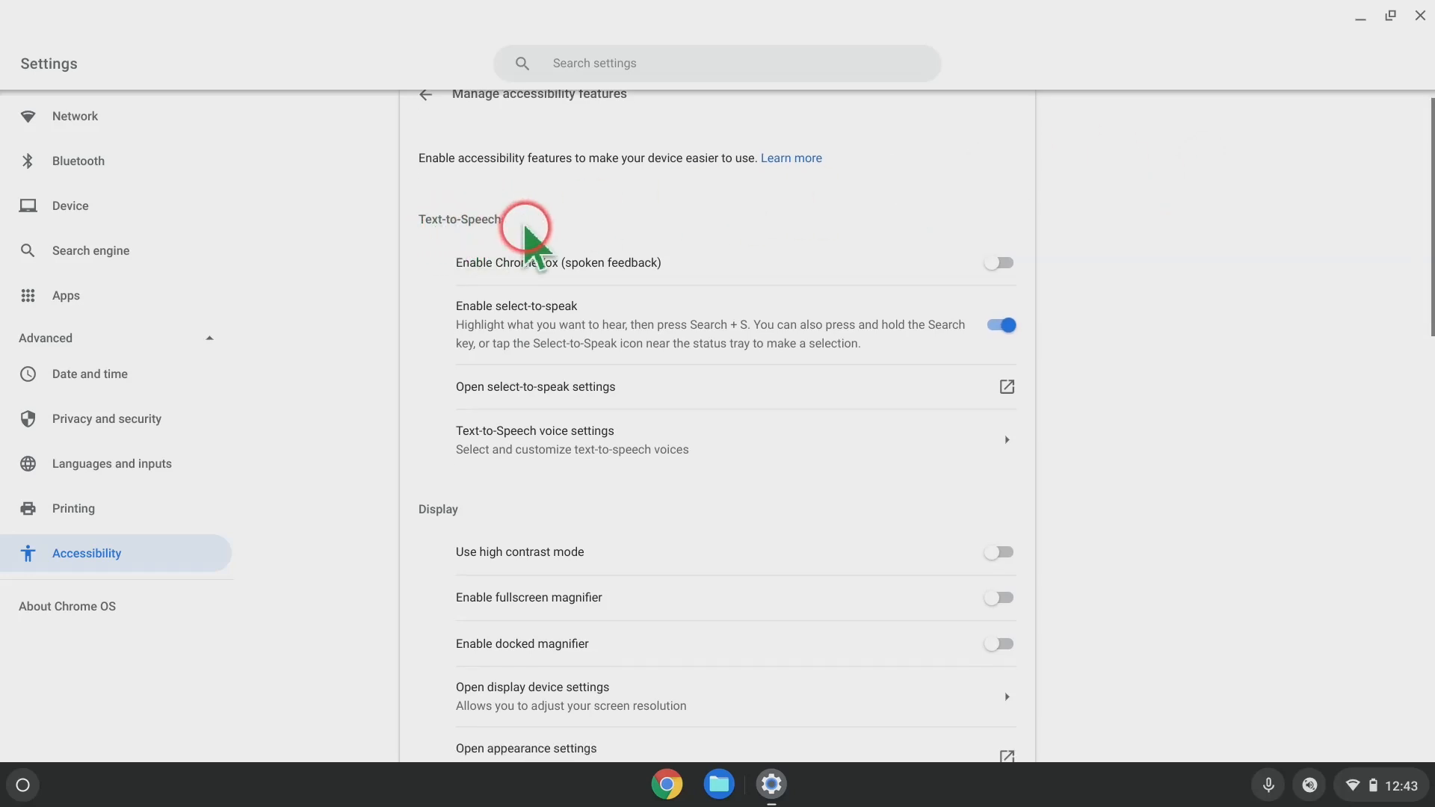
pyautogui.scroll(-1, 837, 215)
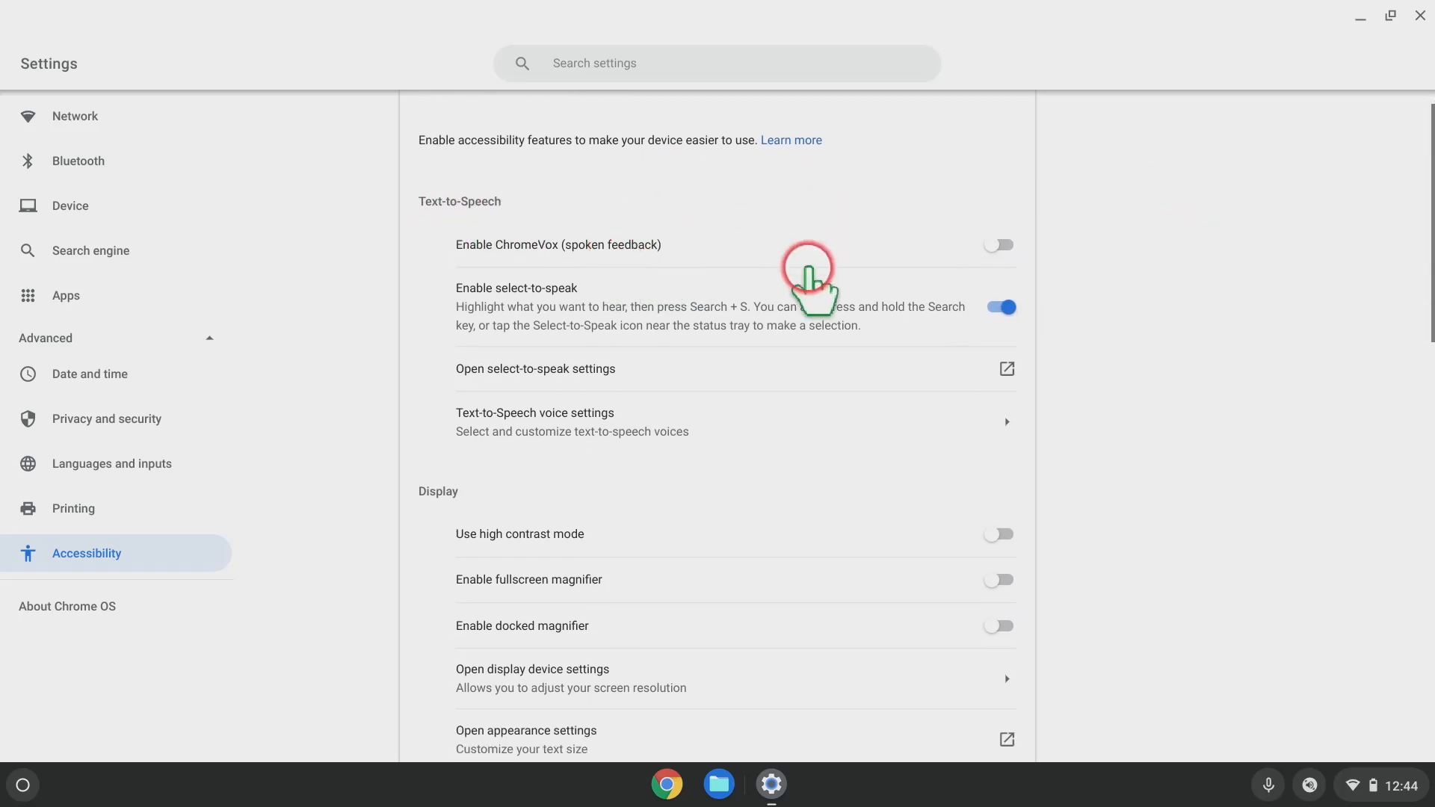
pyautogui.scroll(-2, 1226, 269)
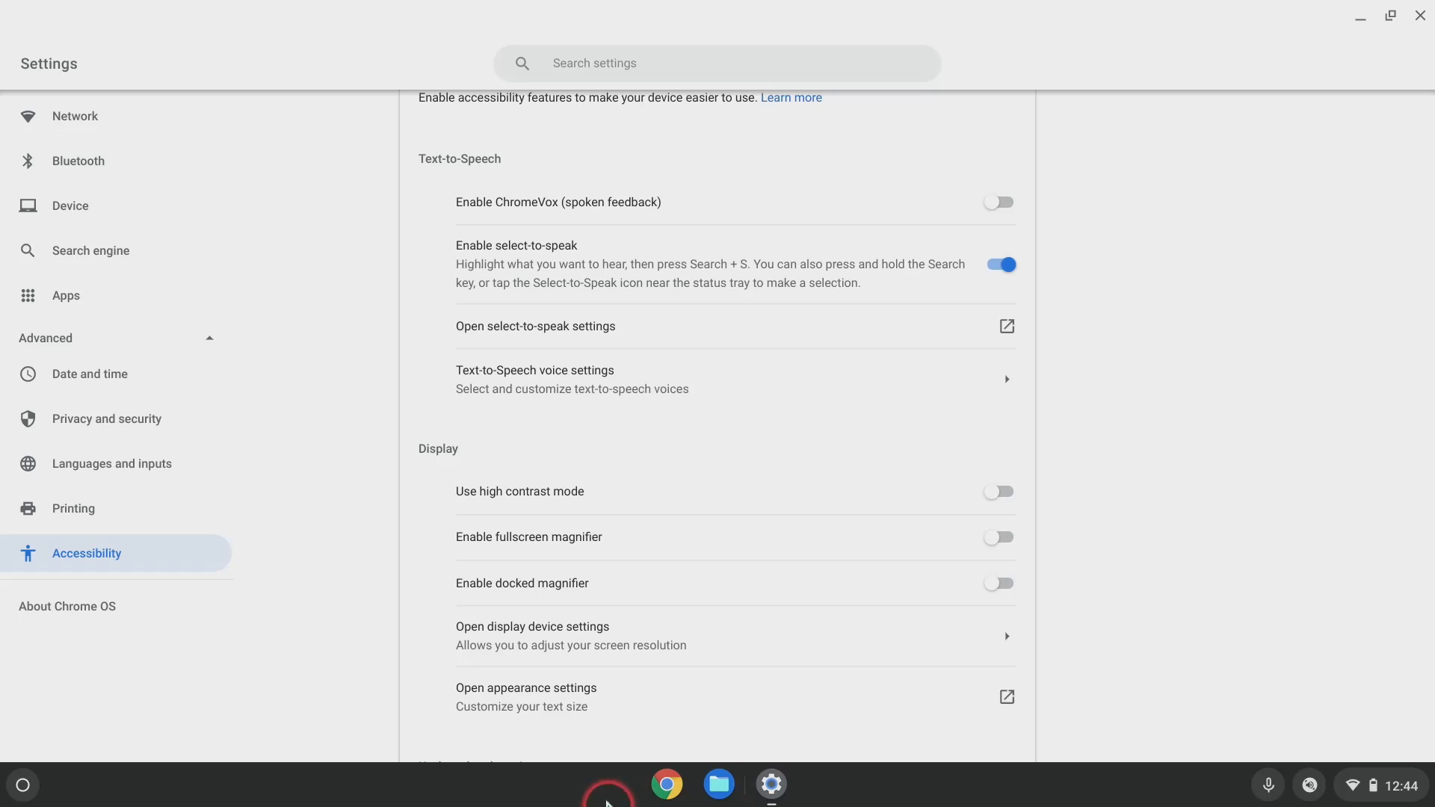
# Load wikipedia.org in a Chrome window and choose the English edition.
pyautogui.click(662, 788)
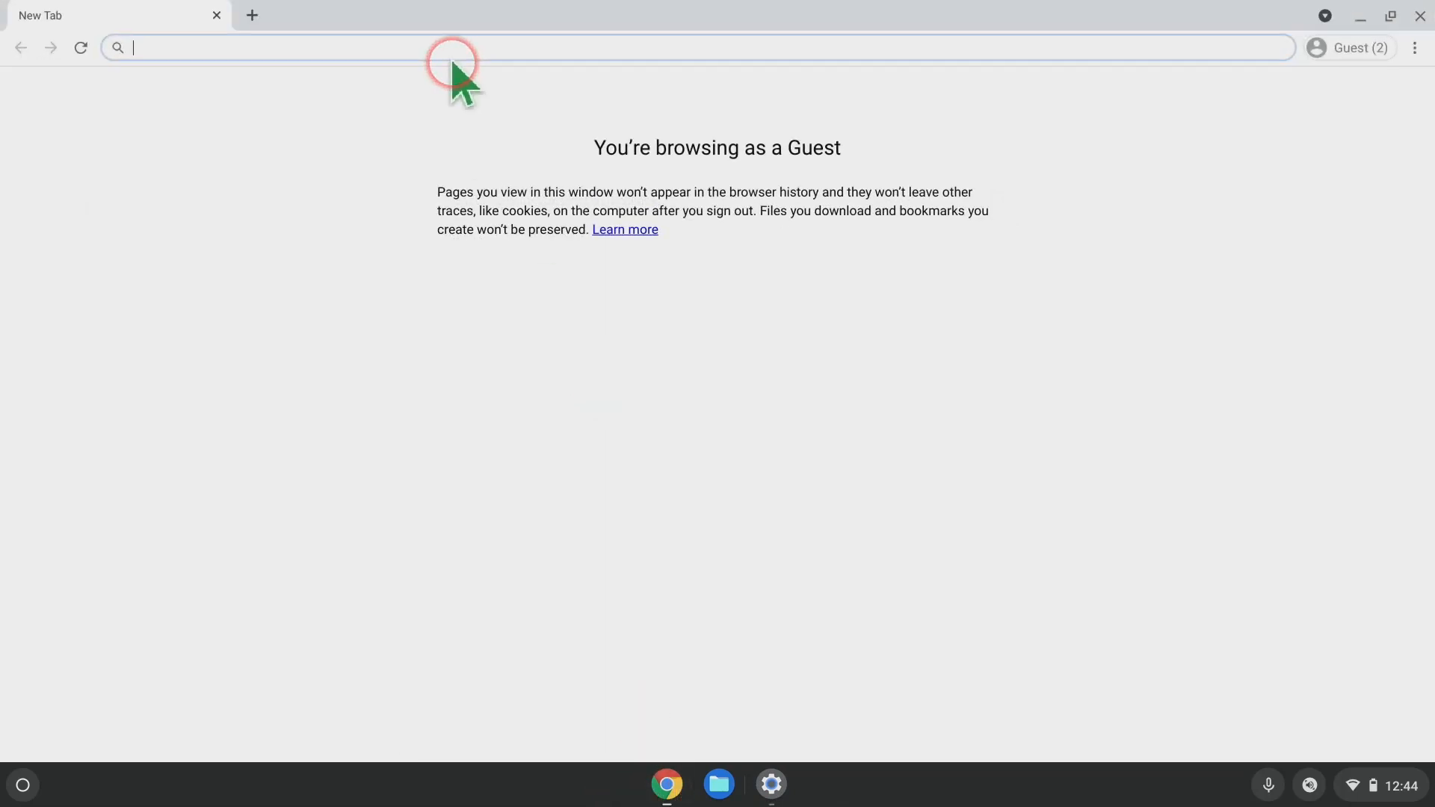
pyautogui.write('wikipedia.org')
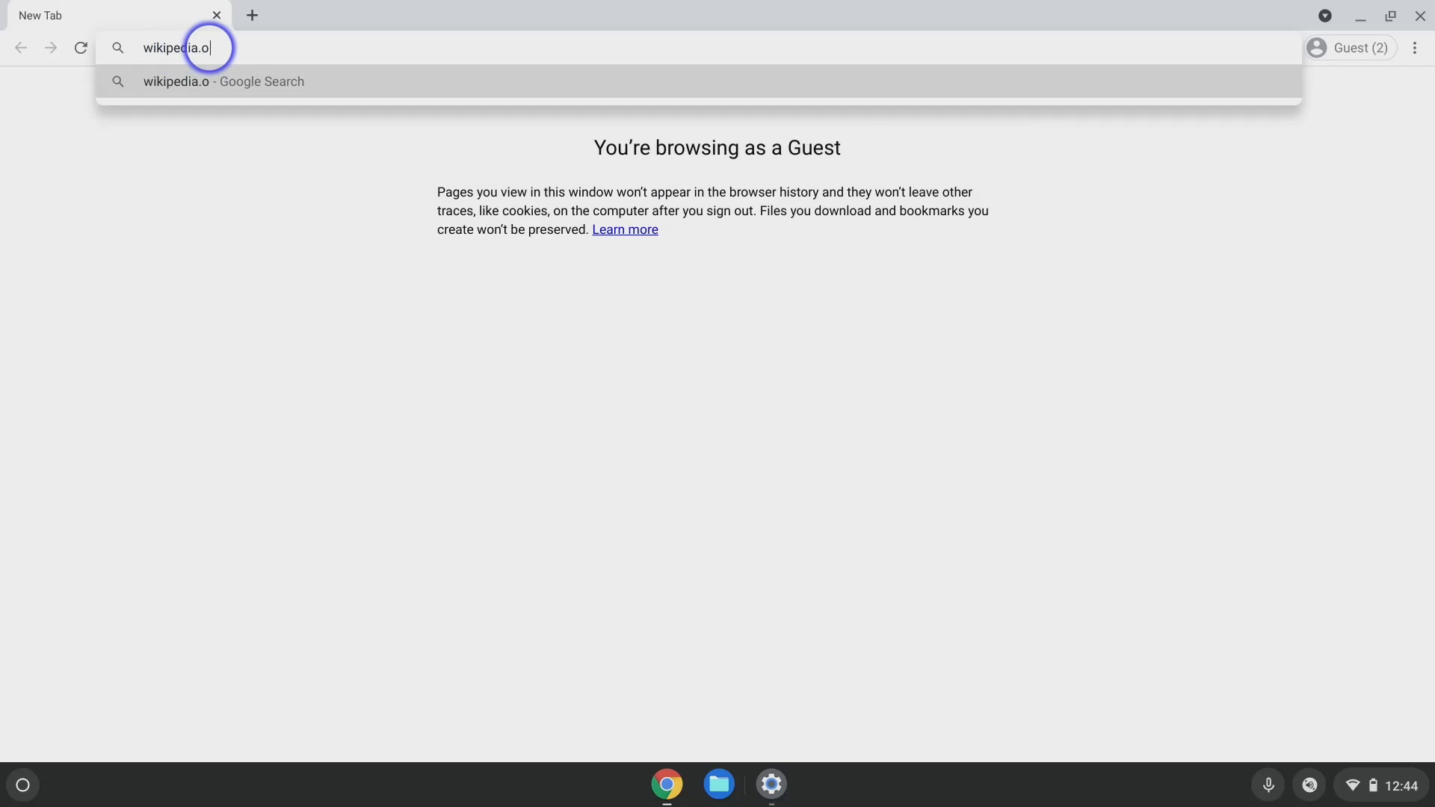
pyautogui.press('Return')
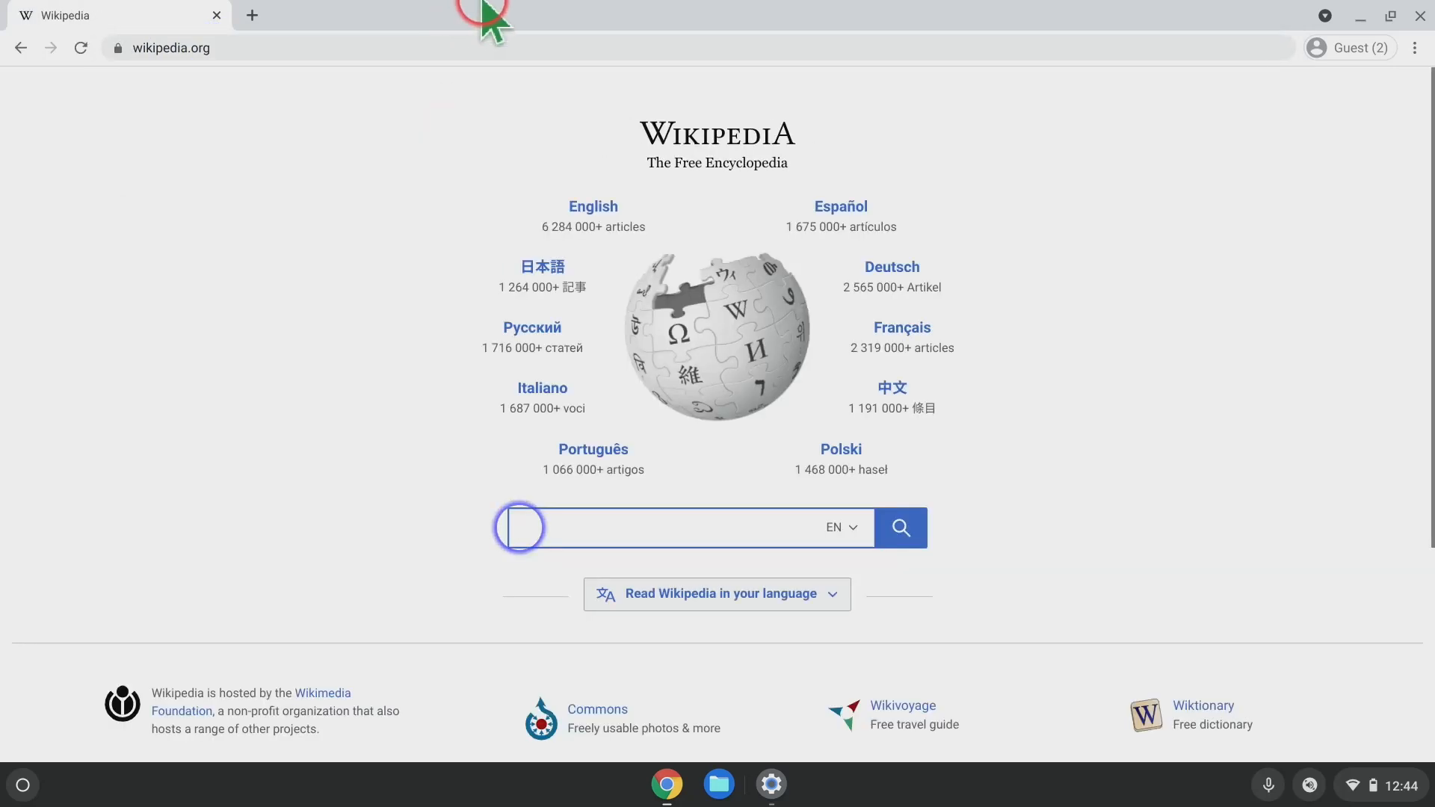
pyautogui.click(621, 208)
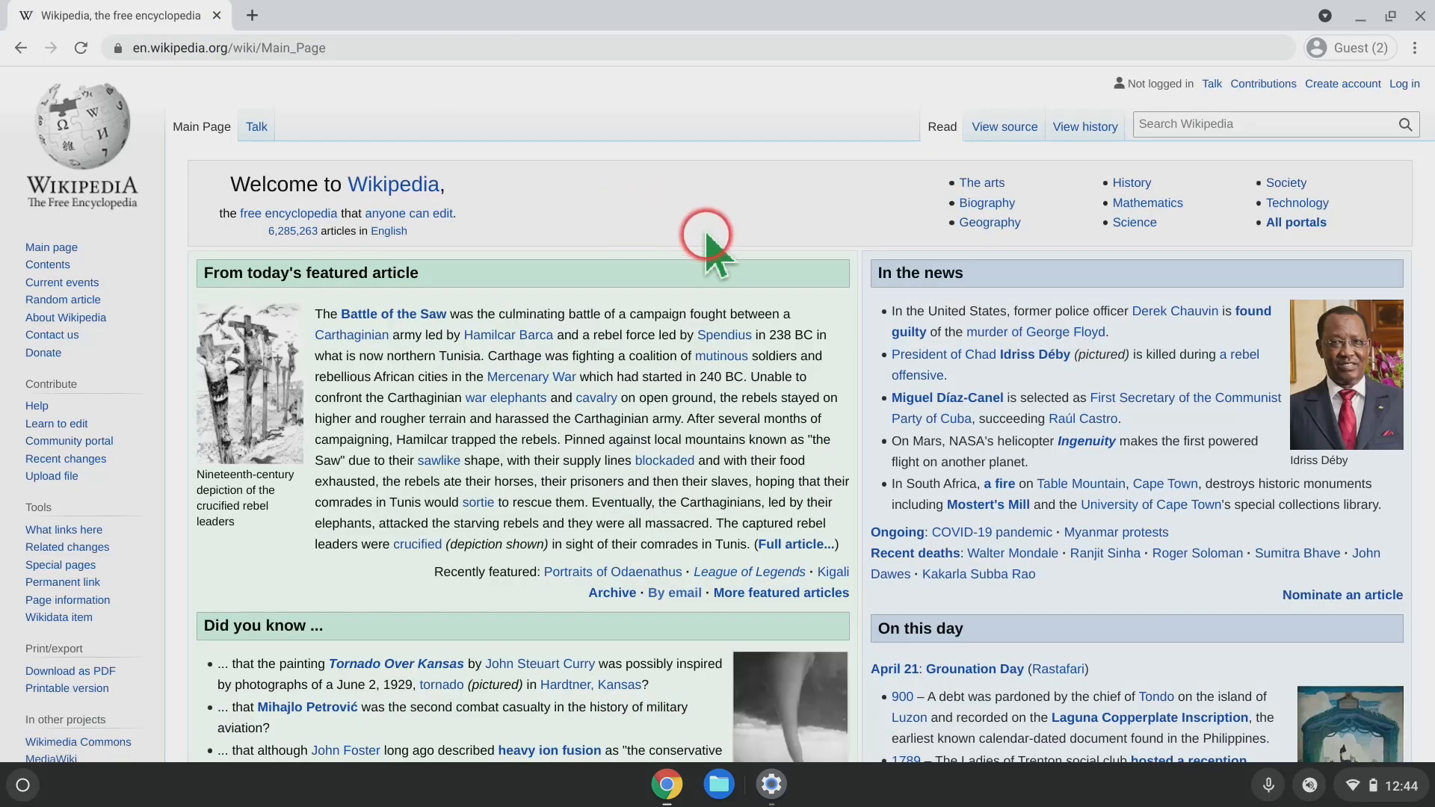
# Select the featured-article paragraph, read it aloud with Search+S, then pause and resume with Space.
pyautogui.tripleClick(408, 420)
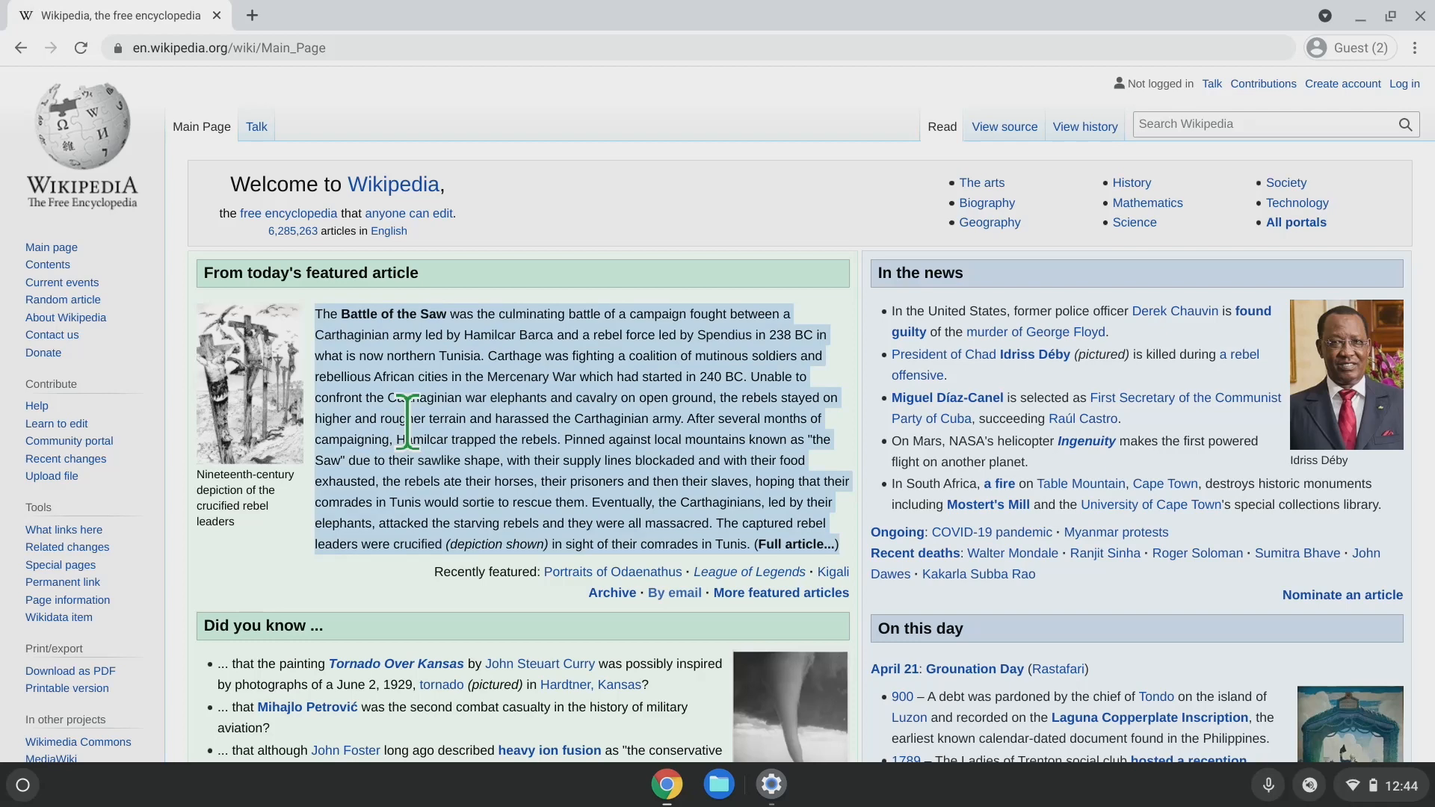
pyautogui.press('super+s')
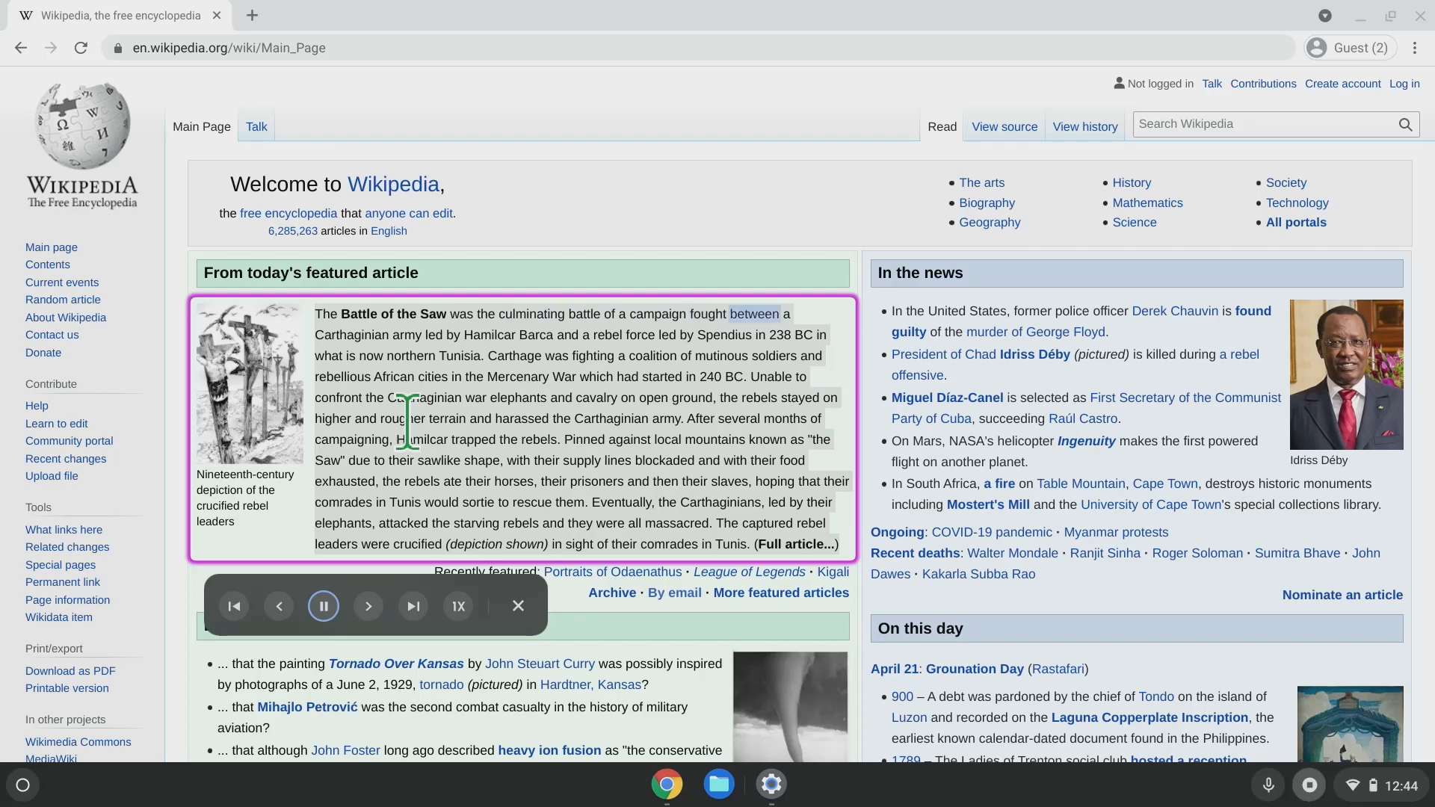
pyautogui.press('space')
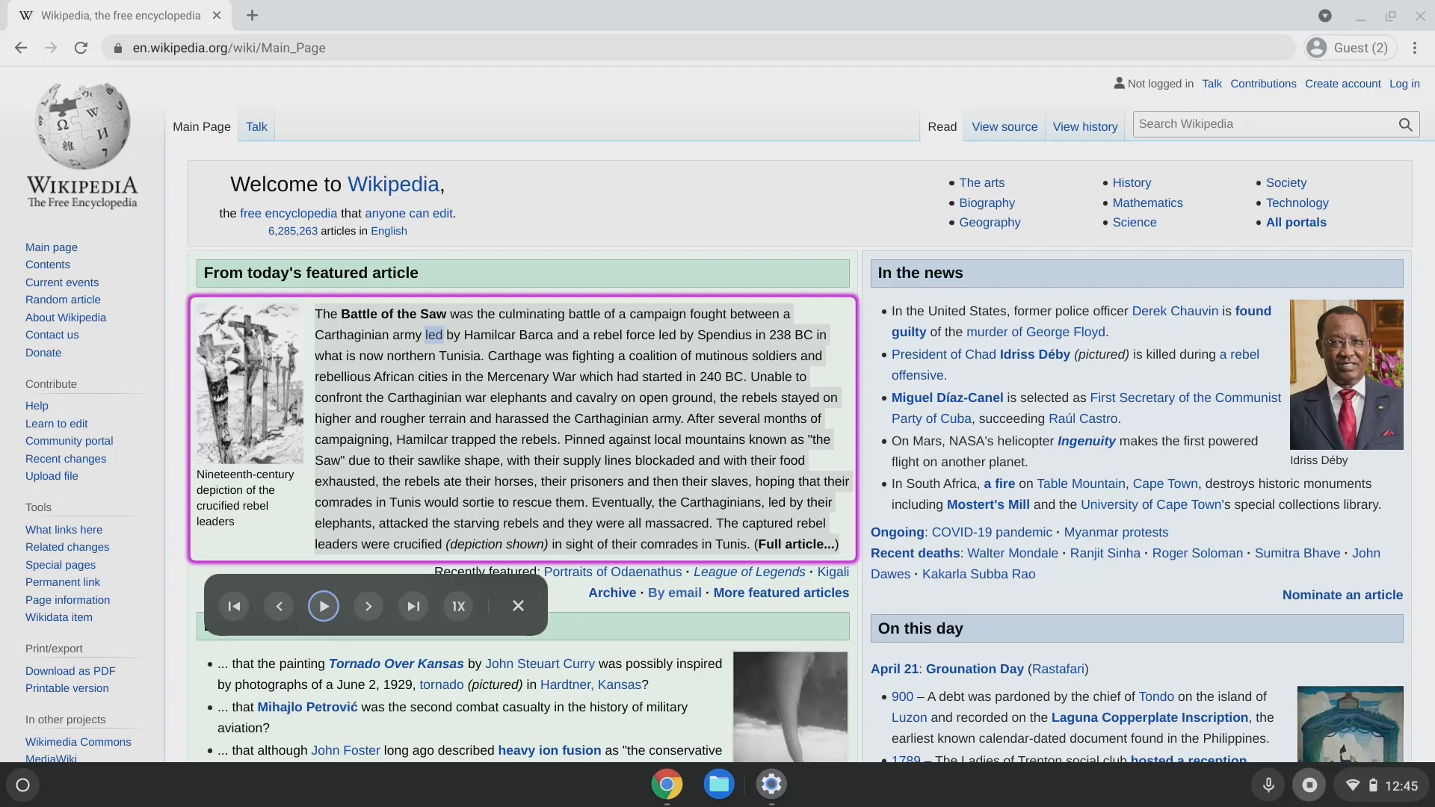
pyautogui.press('space')
pyautogui.press('space')
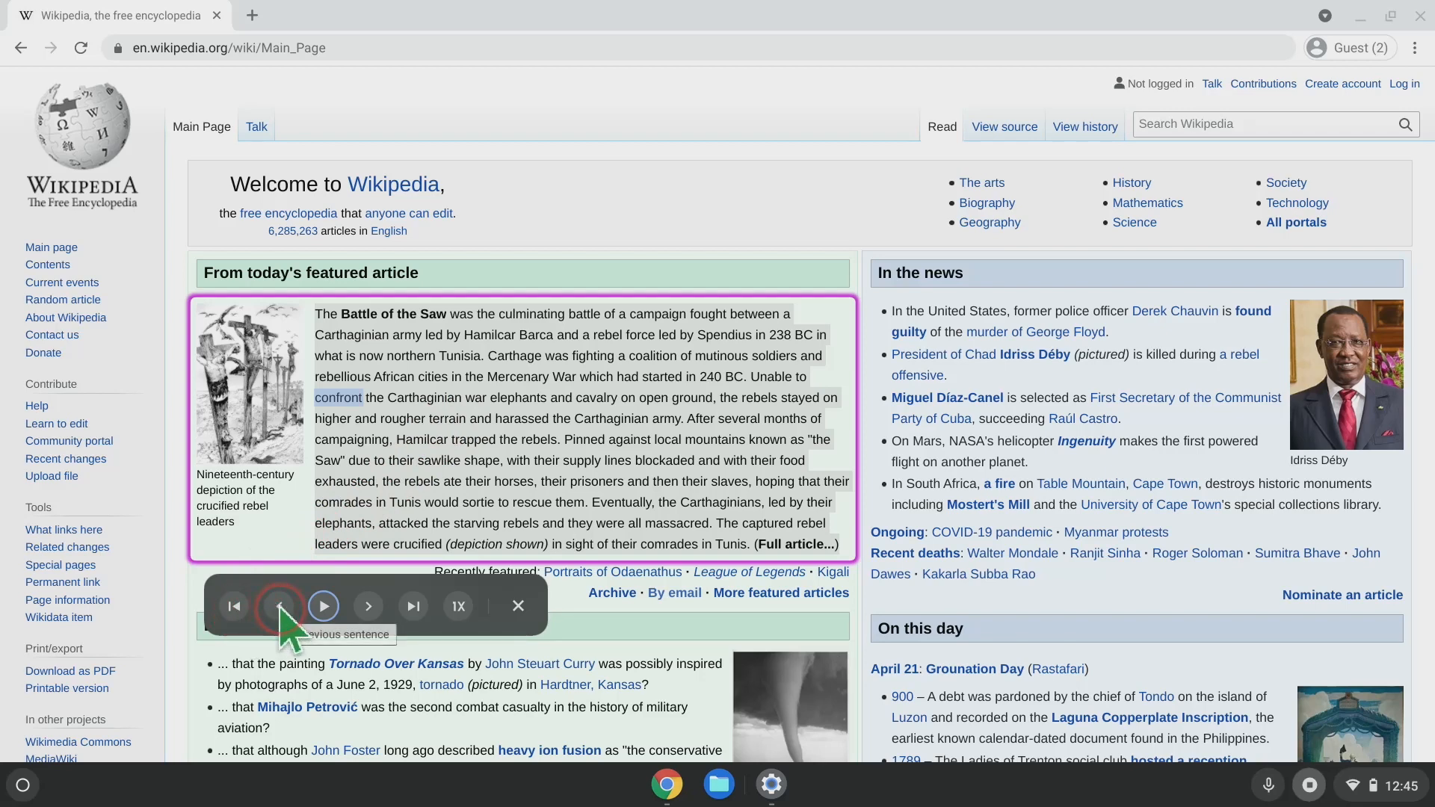
# Play, skip to the next sentence and paragraph, set 1X speed, then close the Select-to-speak bar.
pyautogui.click(324, 606)
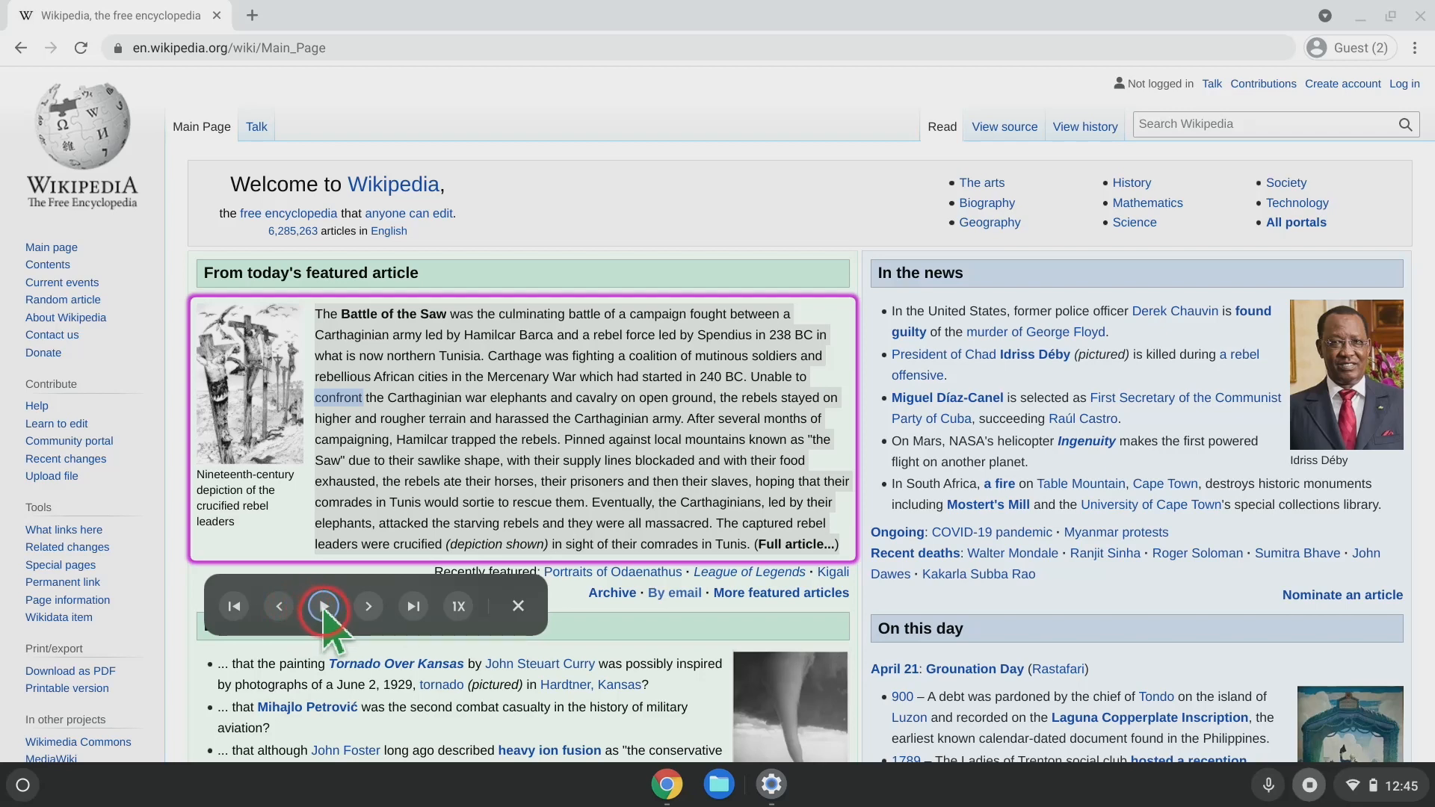
pyautogui.click(370, 607)
pyautogui.click(414, 606)
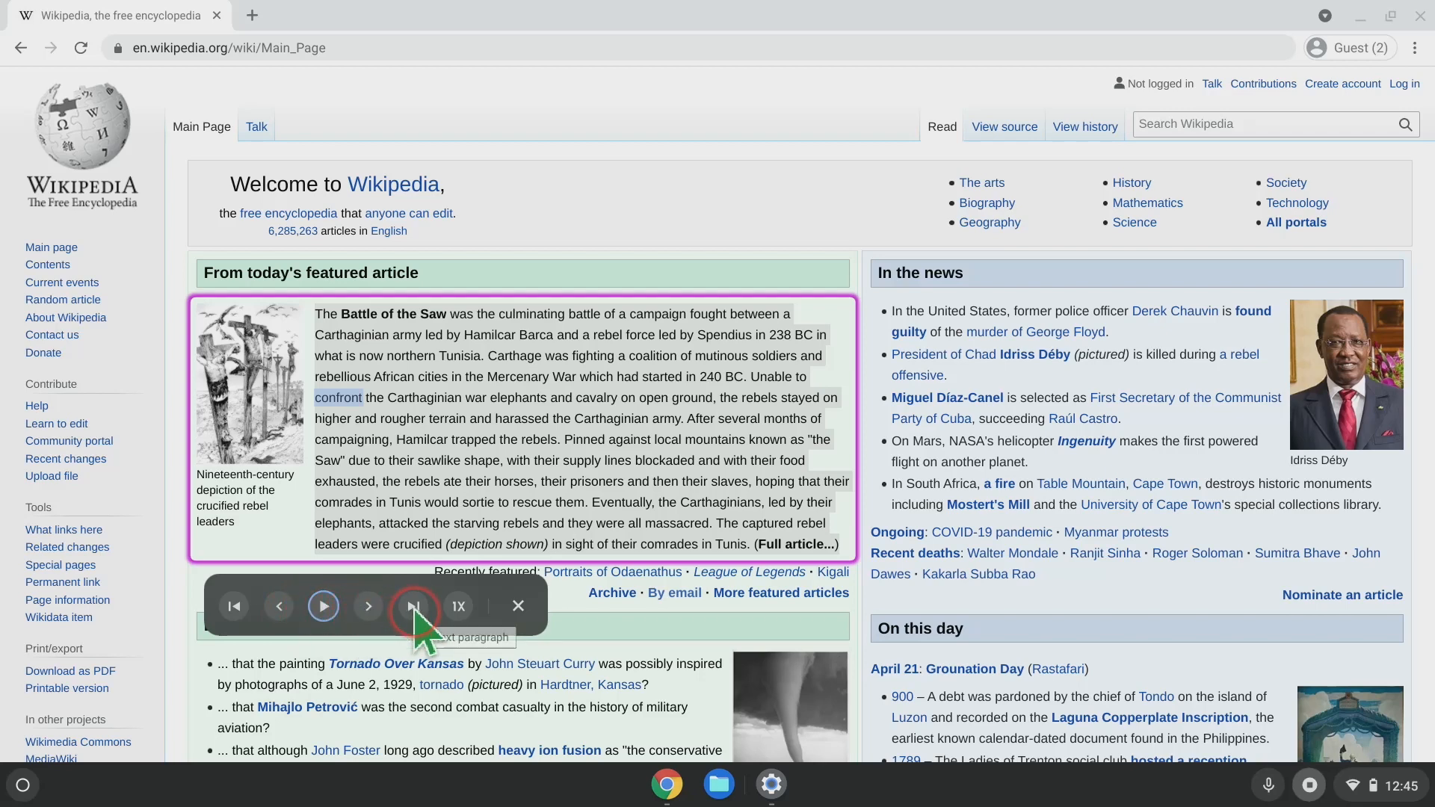
pyautogui.click(459, 608)
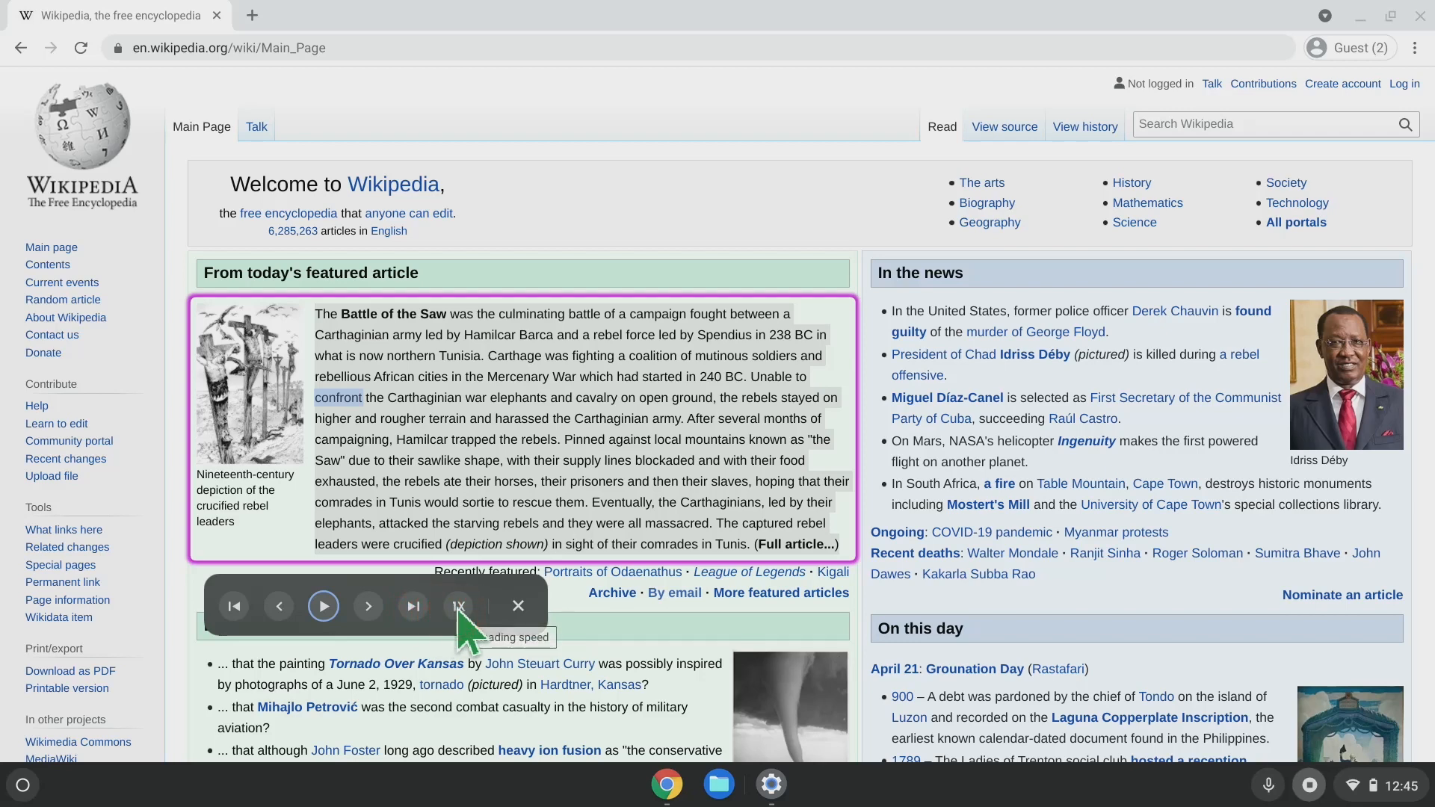
pyautogui.click(518, 606)
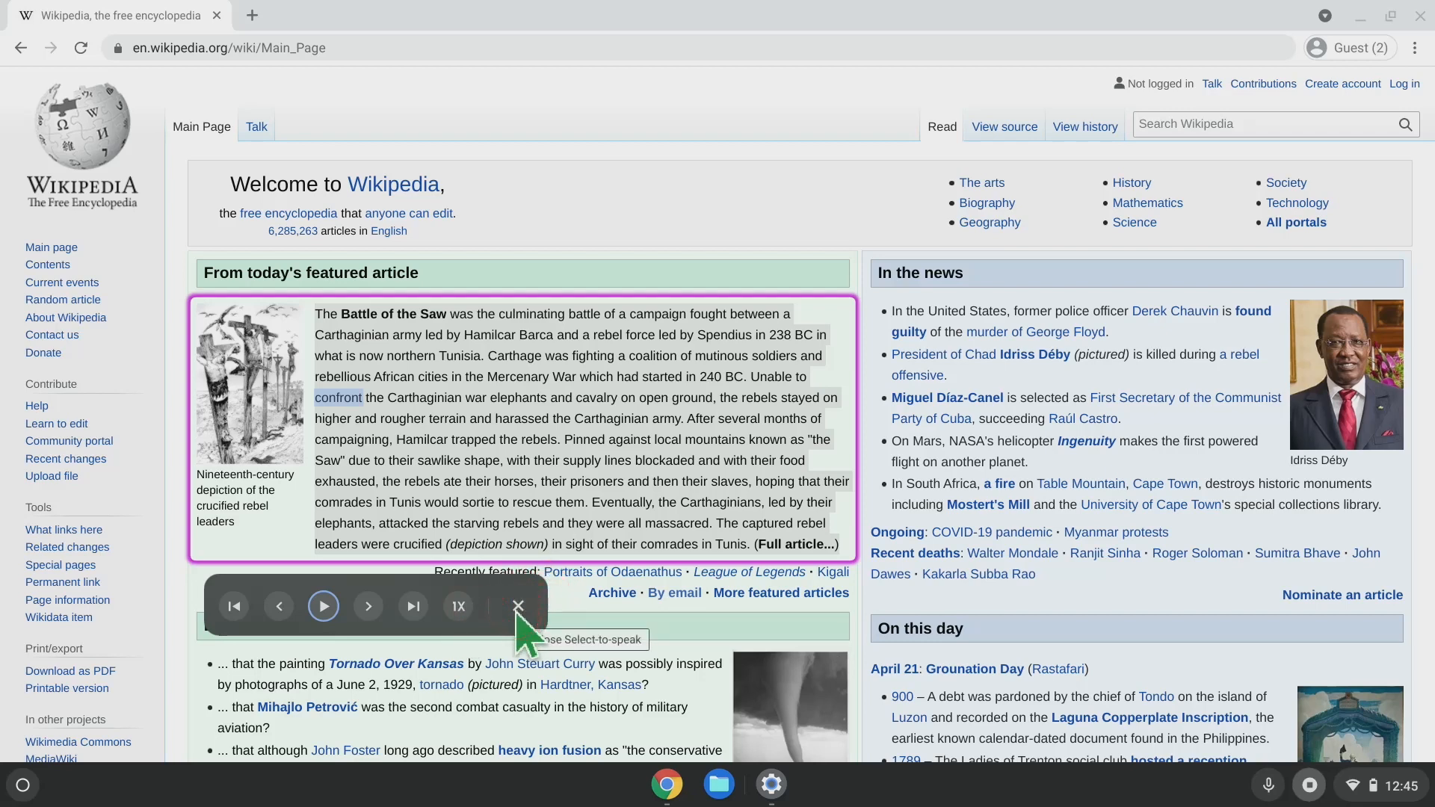
pyautogui.click(517, 606)
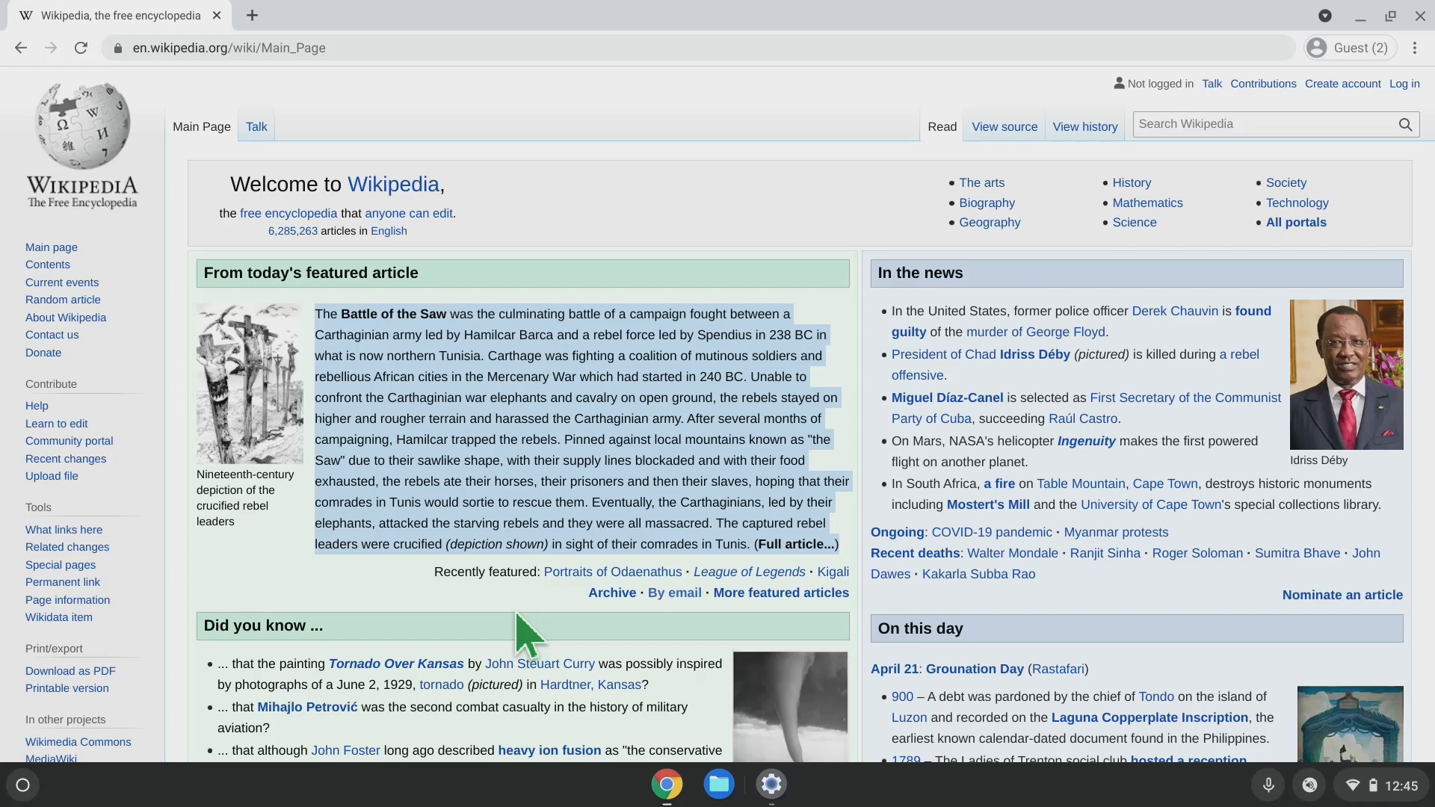
pyautogui.hotkey('alt', 'Tab')
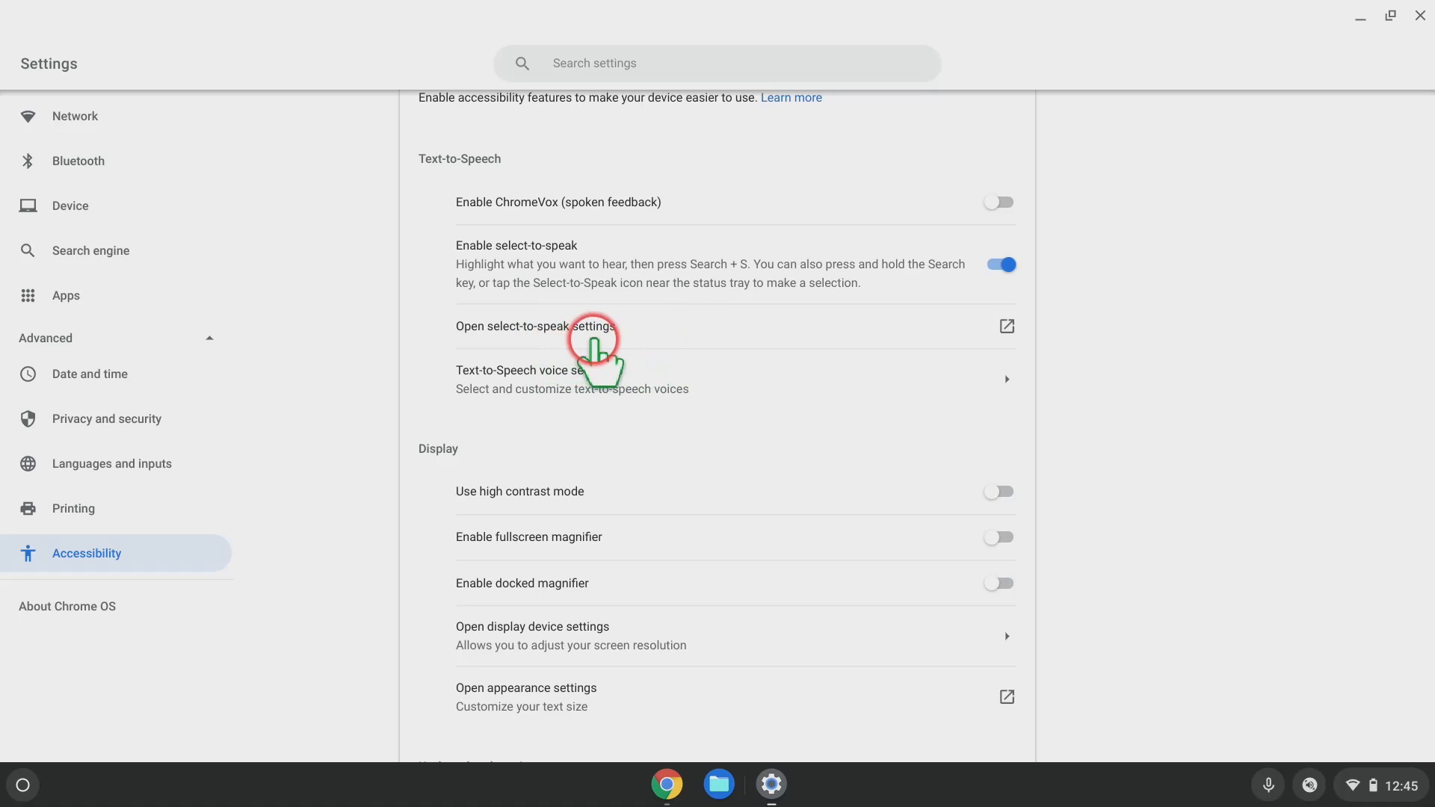
pyautogui.click(617, 337)
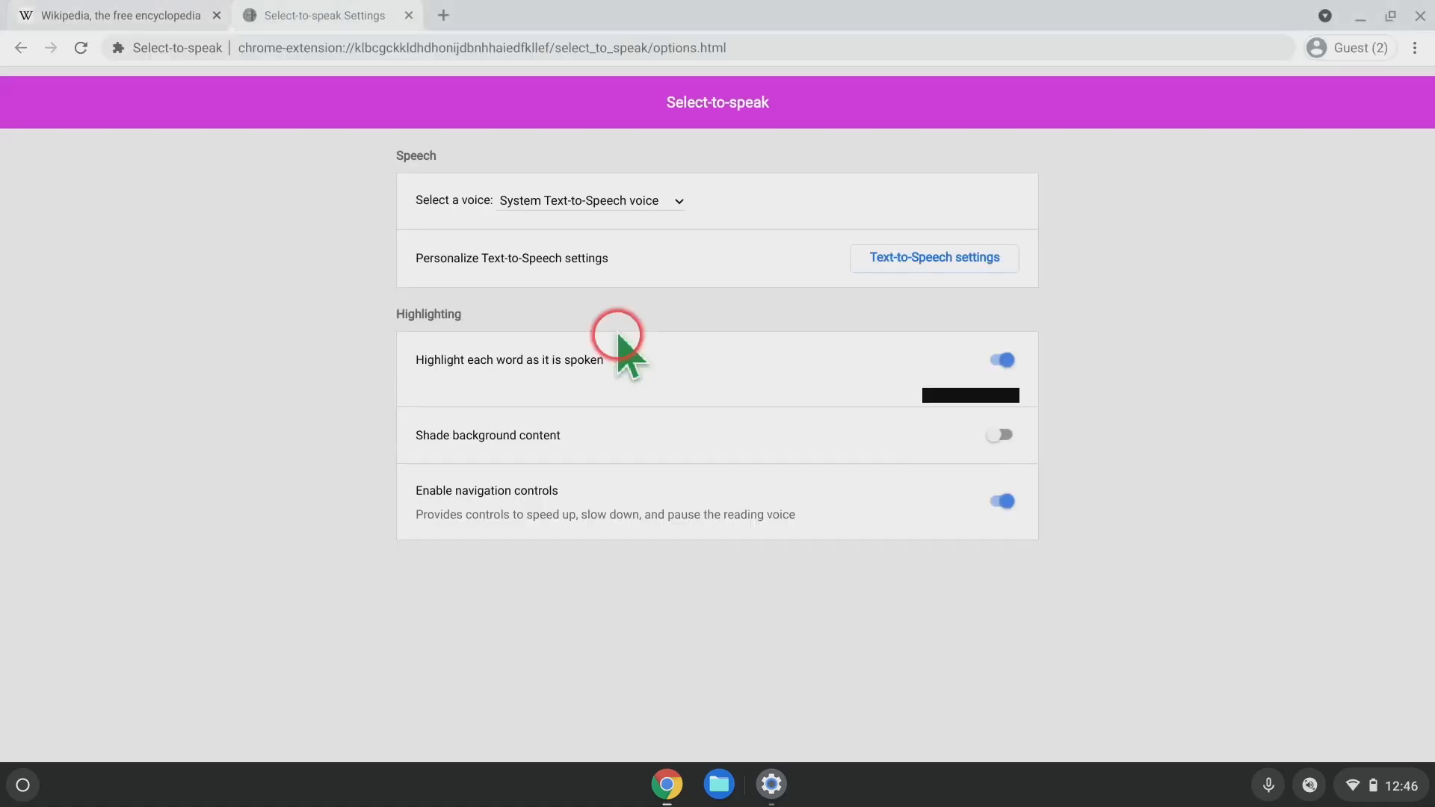
pyautogui.click(679, 201)
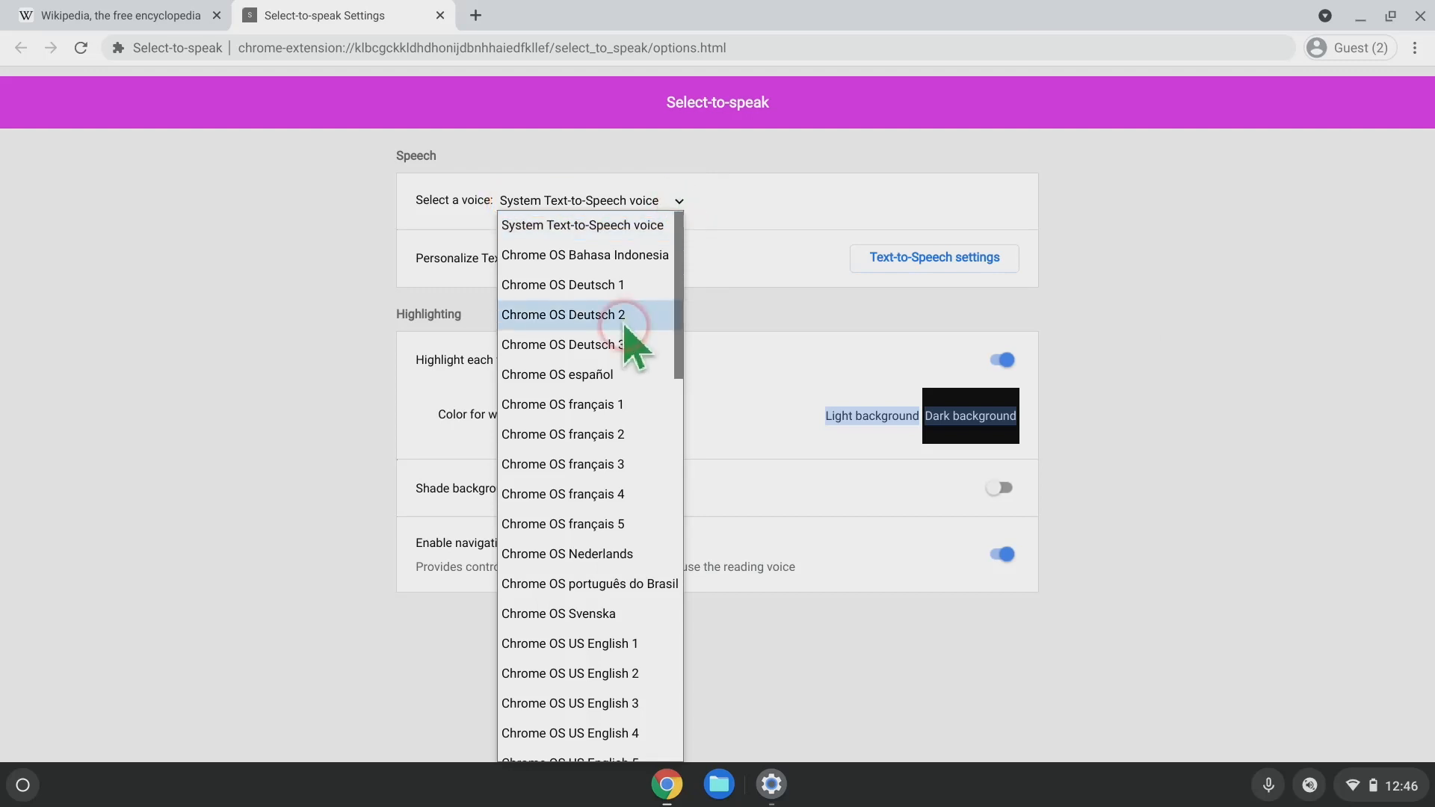
pyautogui.scroll(-5, 605, 351)
pyautogui.scroll(-6, 603, 356)
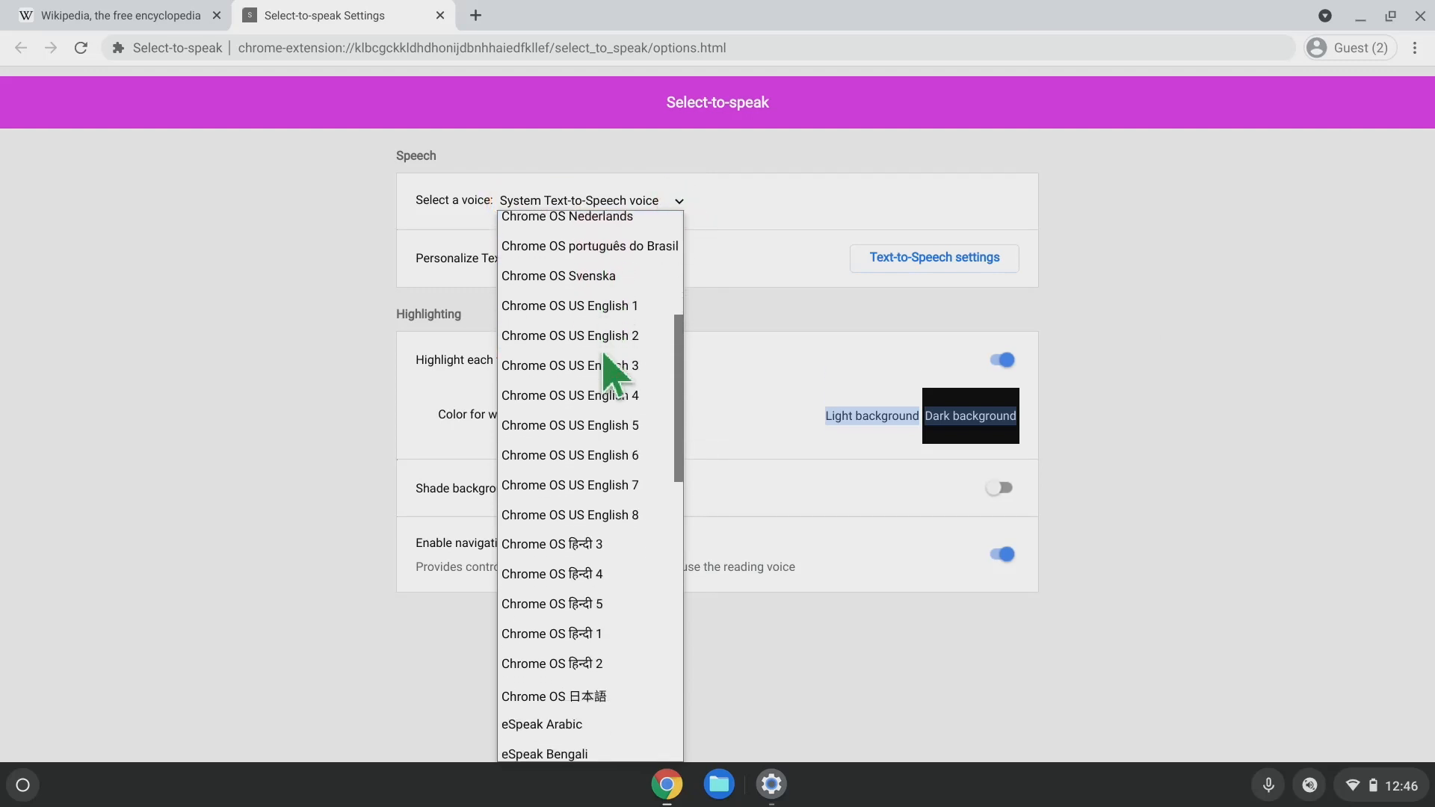
pyautogui.scroll(5, 607, 363)
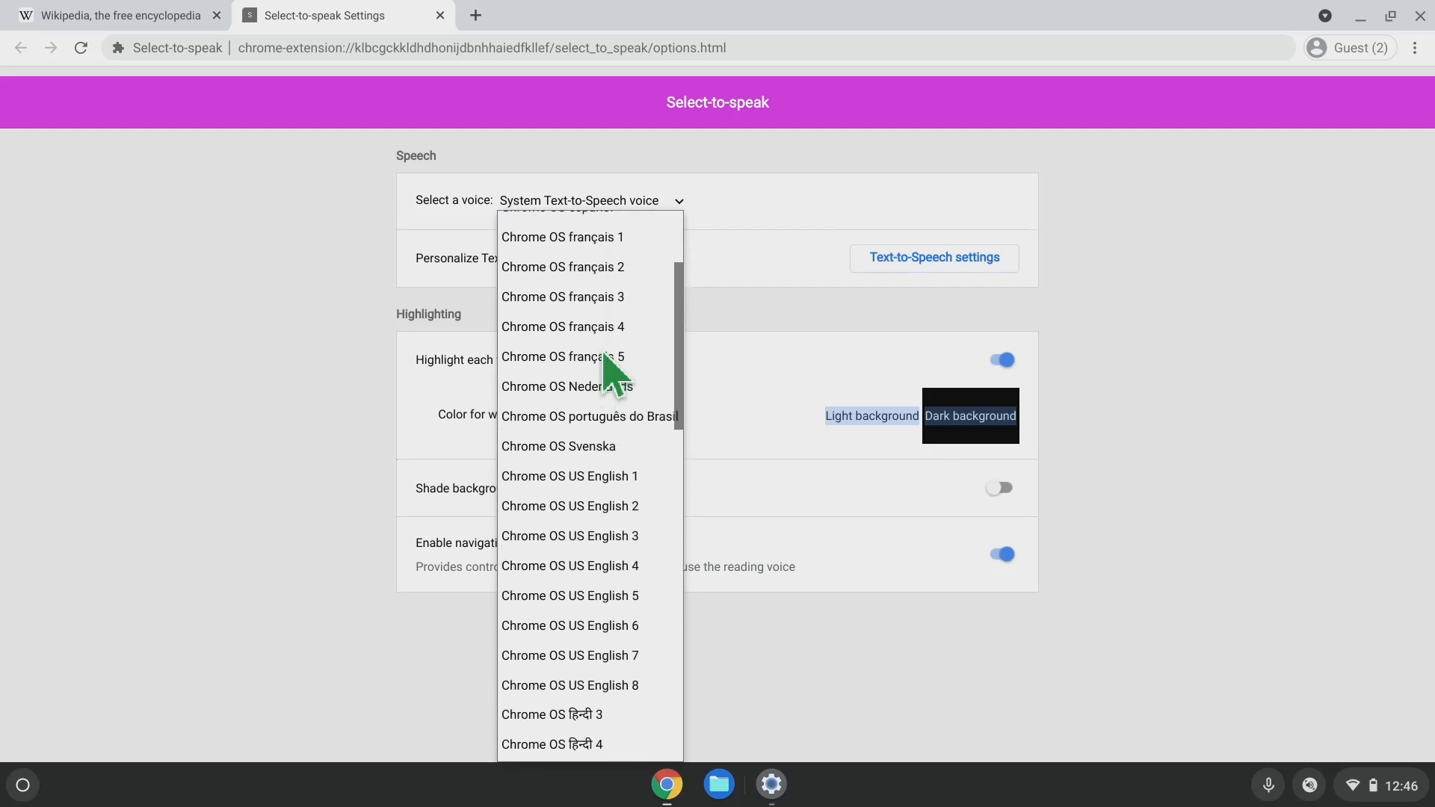
pyautogui.click(1147, 212)
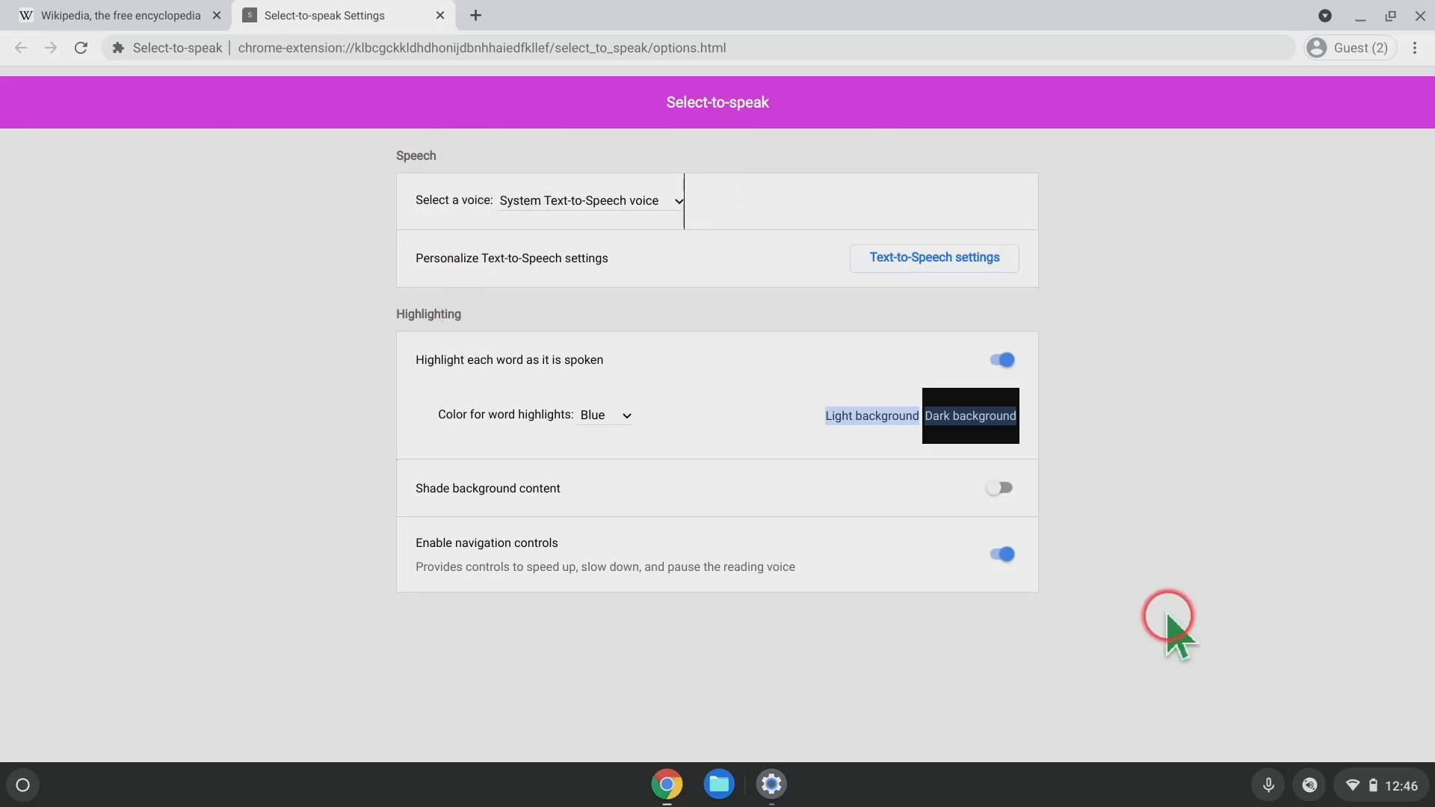
# Go to Settings > Advanced > Accessibility > Manage accessibility features and scroll down to Display.
pyautogui.click(1400, 789)
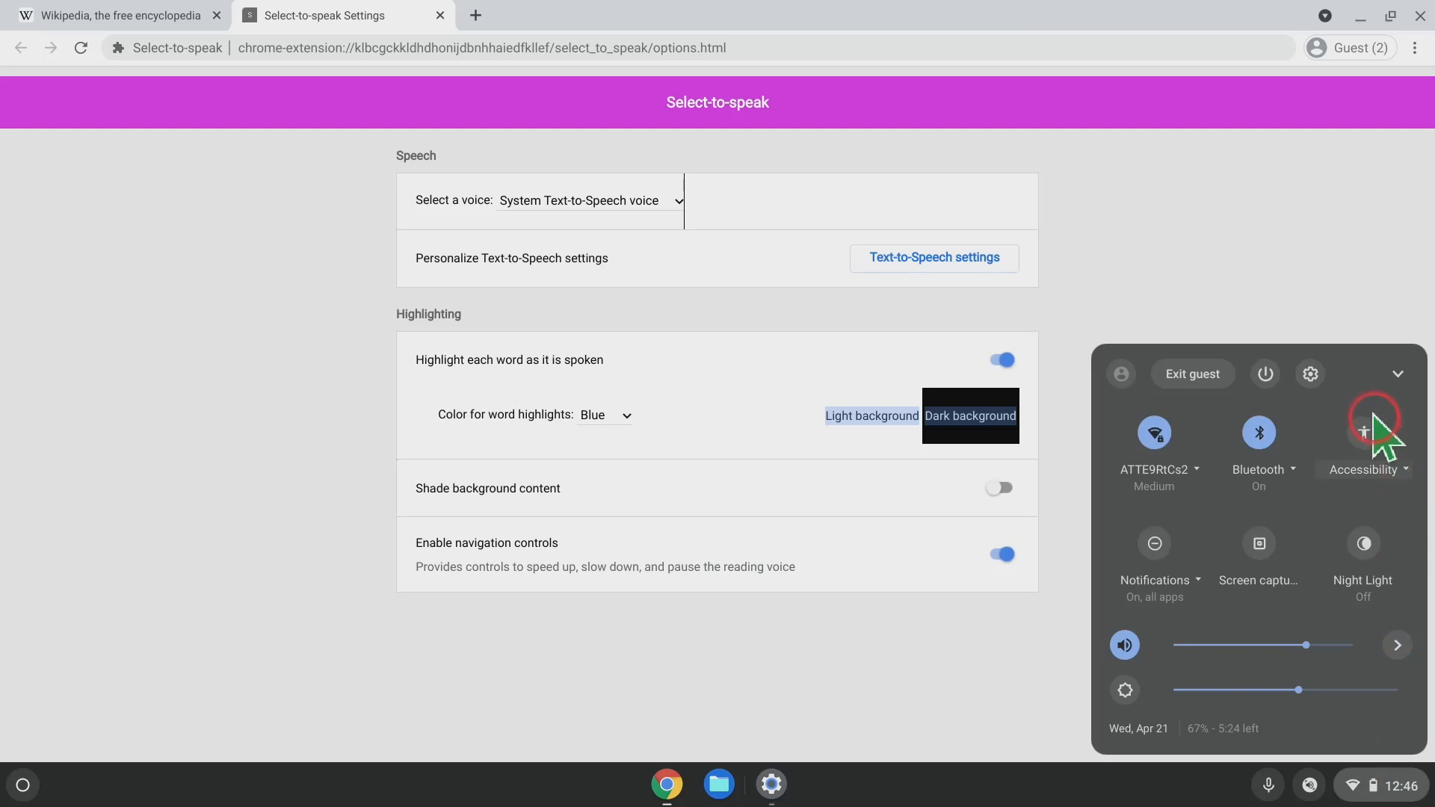
pyautogui.click(1310, 374)
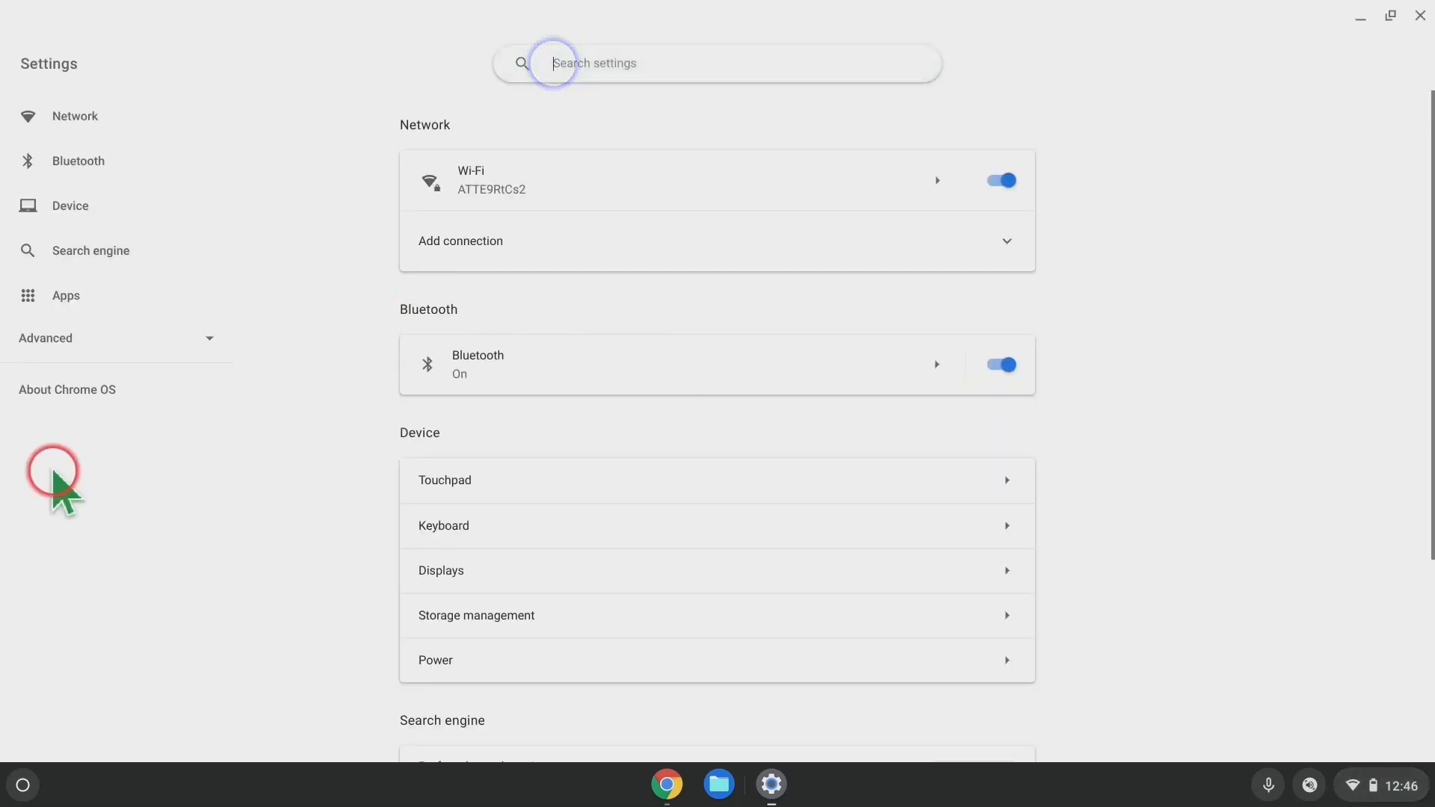
pyautogui.click(59, 345)
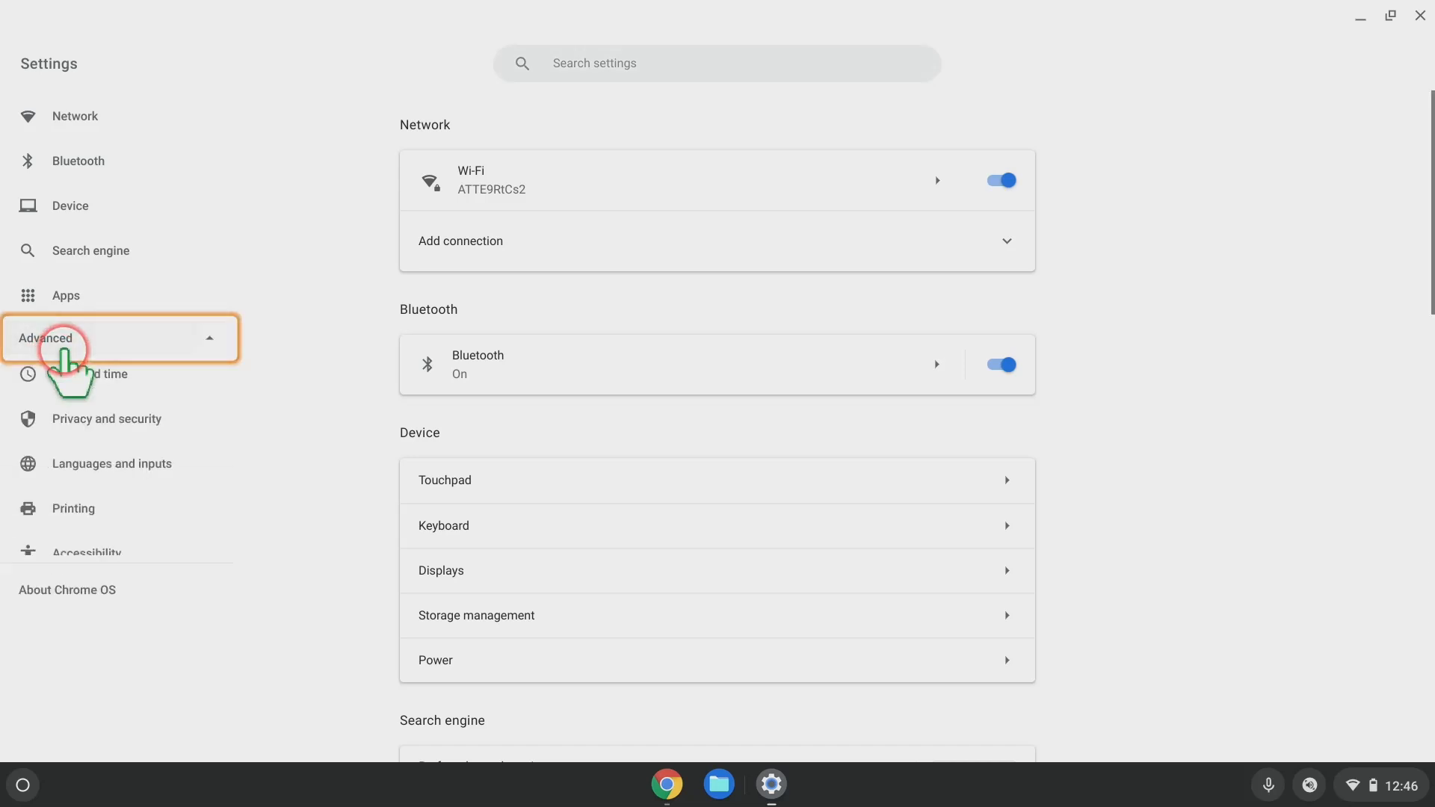
pyautogui.click(101, 556)
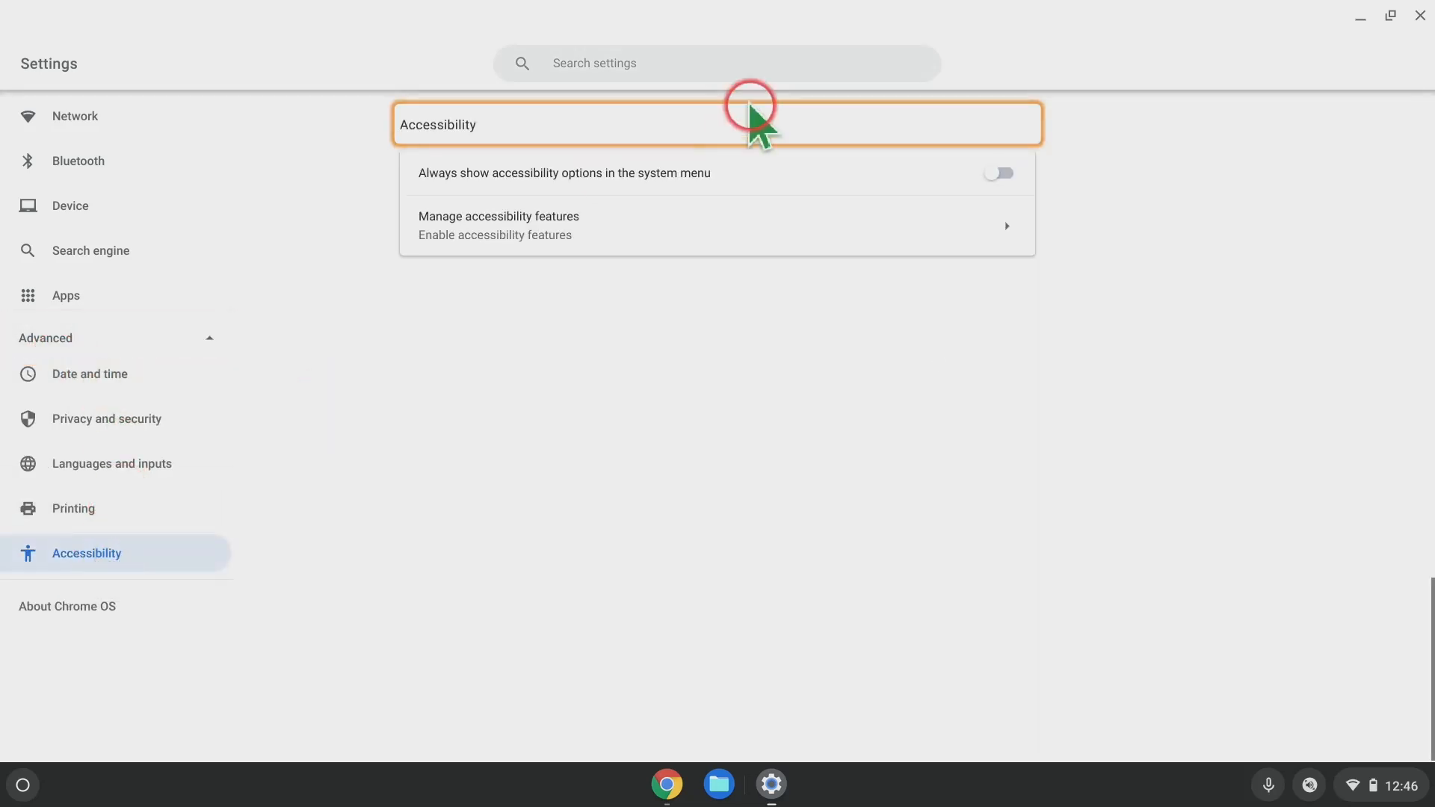
pyautogui.click(651, 224)
pyautogui.scroll(-5, 1195, 355)
pyautogui.scroll(-2, 1199, 355)
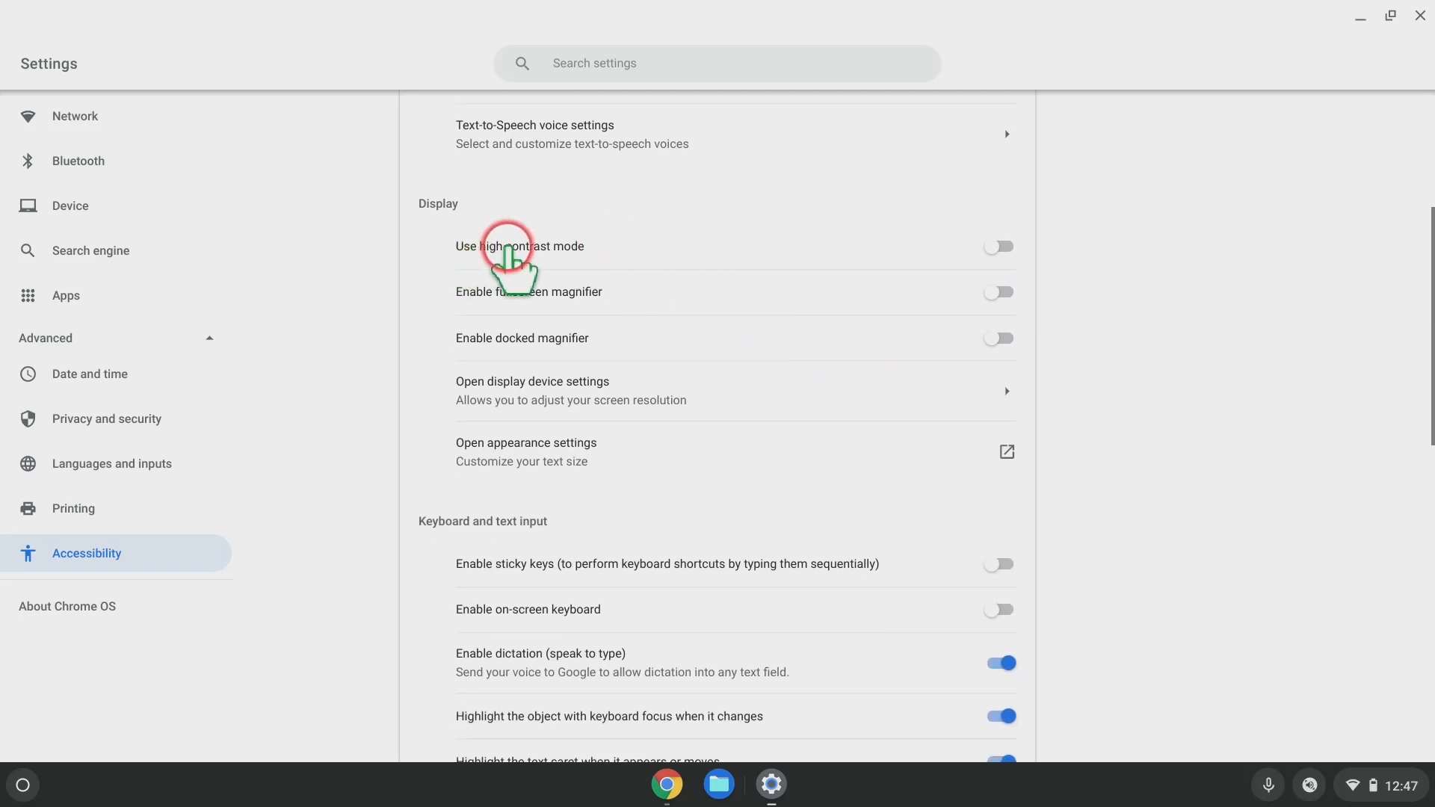
# Toggle high contrast mode on and off via its switch and Ctrl+Search+H, then Alt+Tab to Chrome.
pyautogui.click(999, 248)
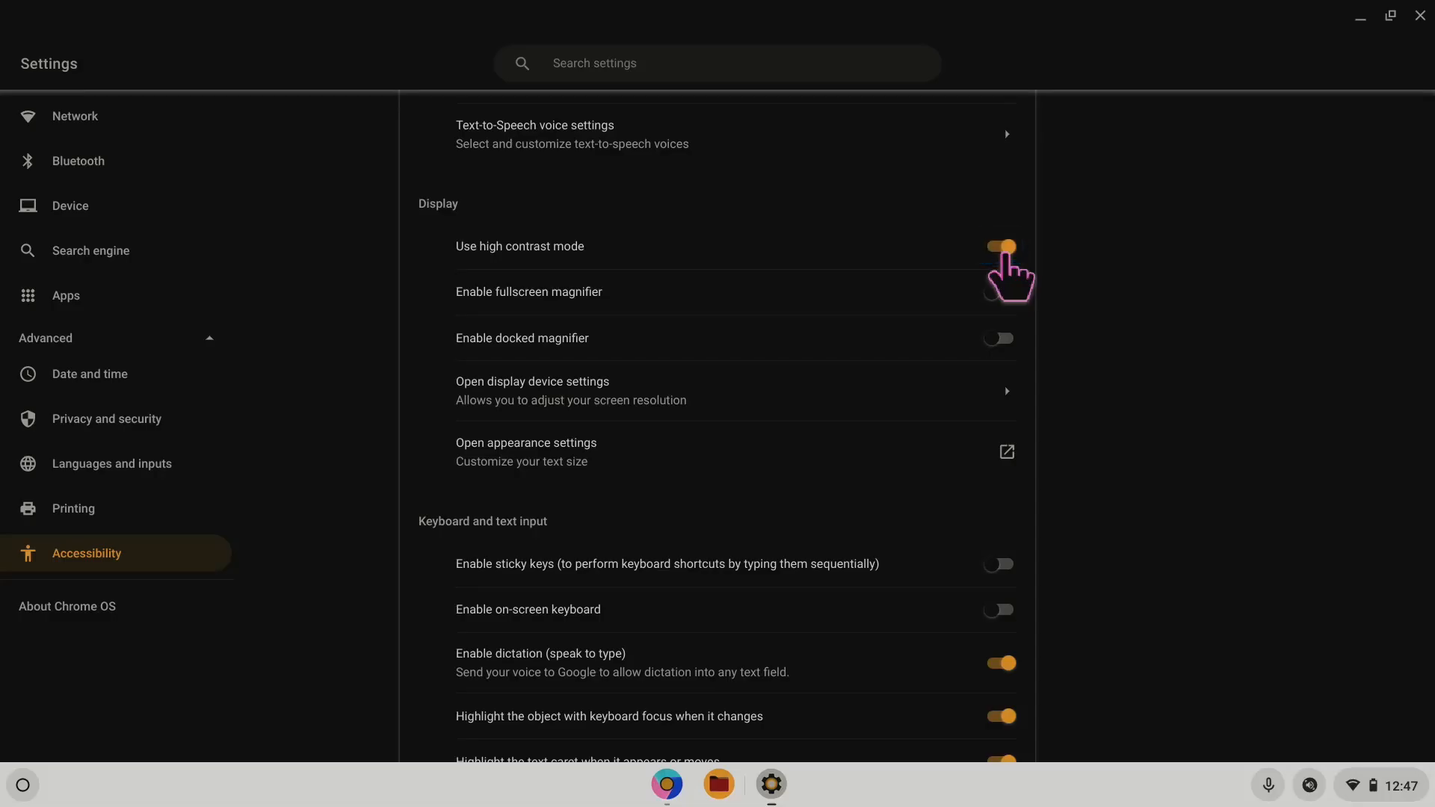
pyautogui.click(1002, 248)
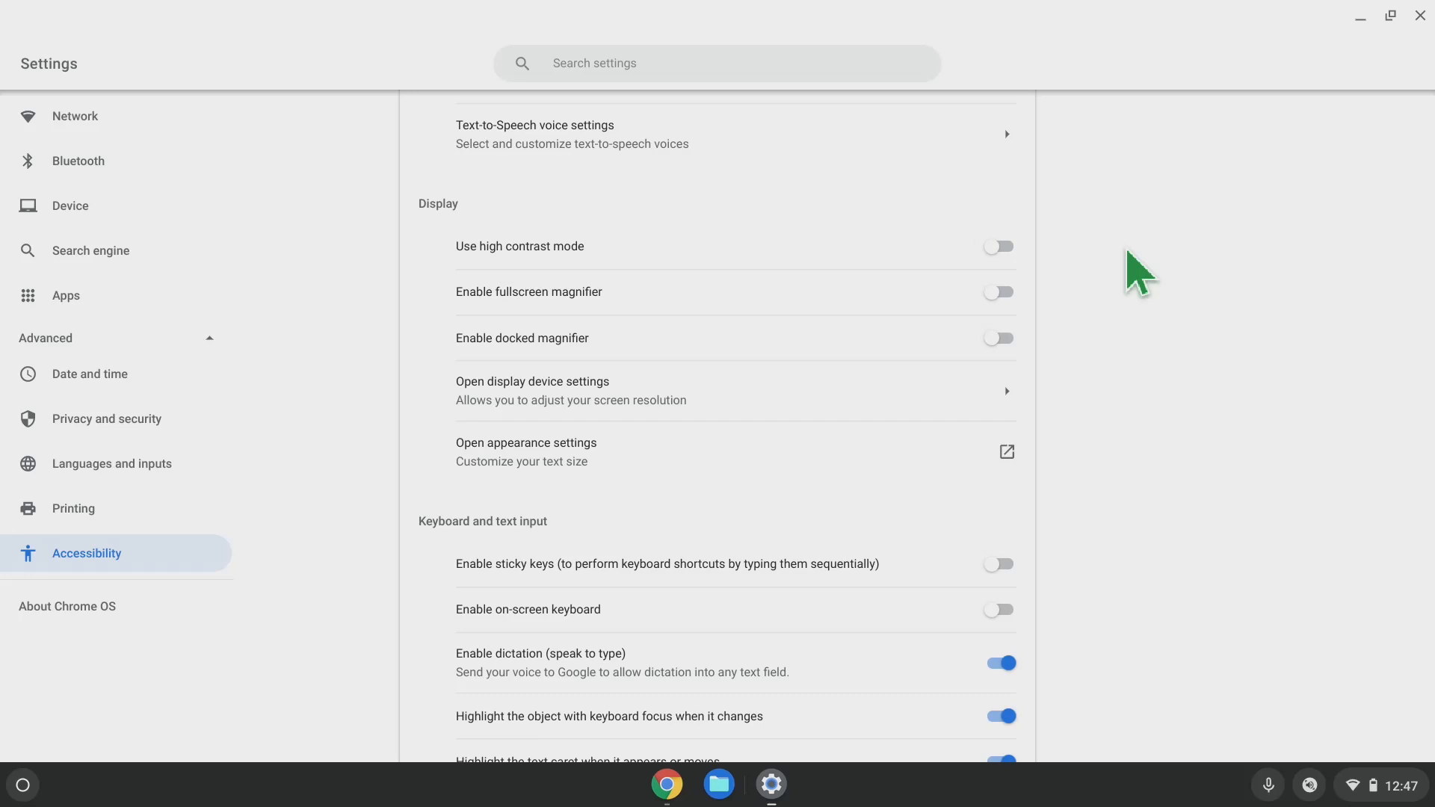
pyautogui.press('ctrl+super+h')
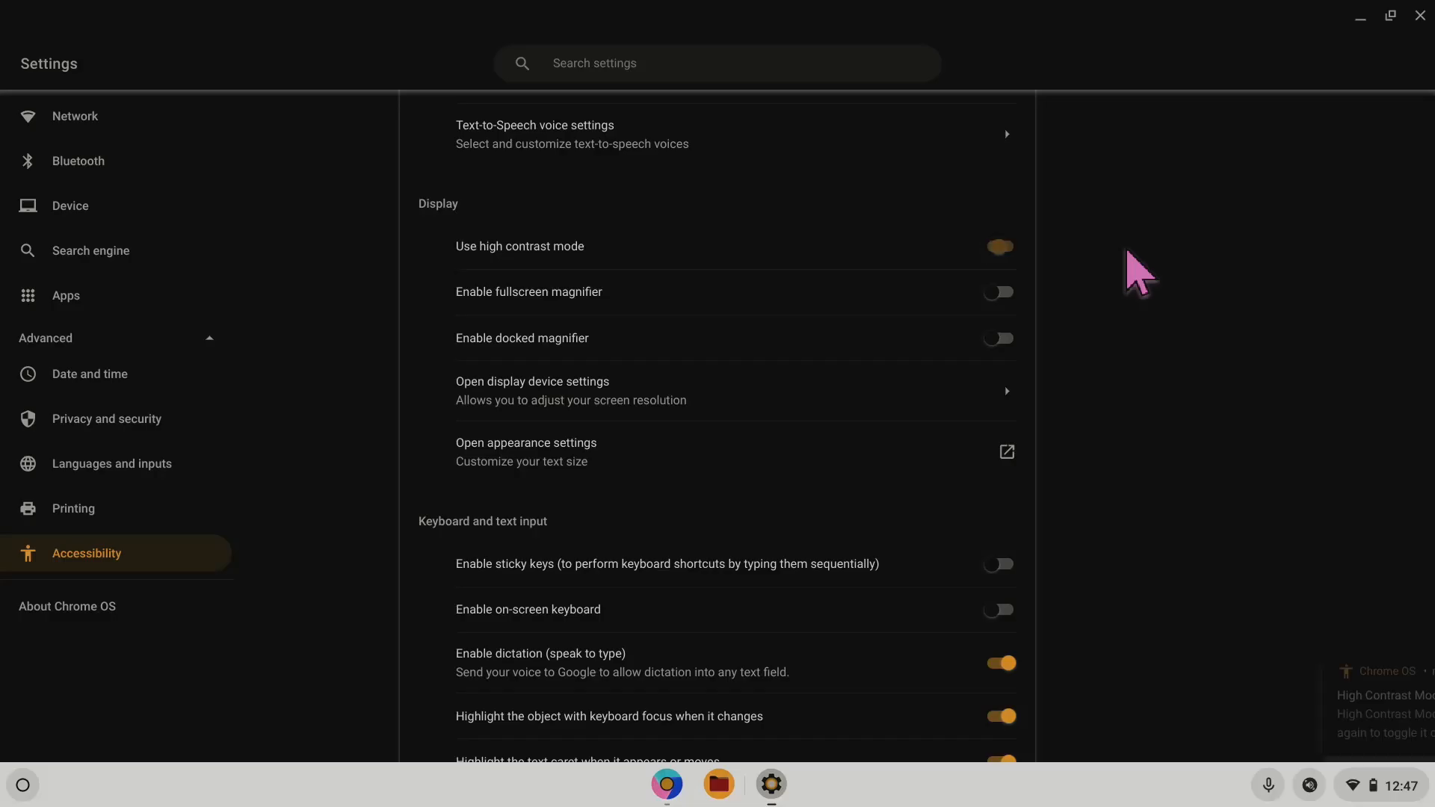
pyautogui.press('ctrl+super+h')
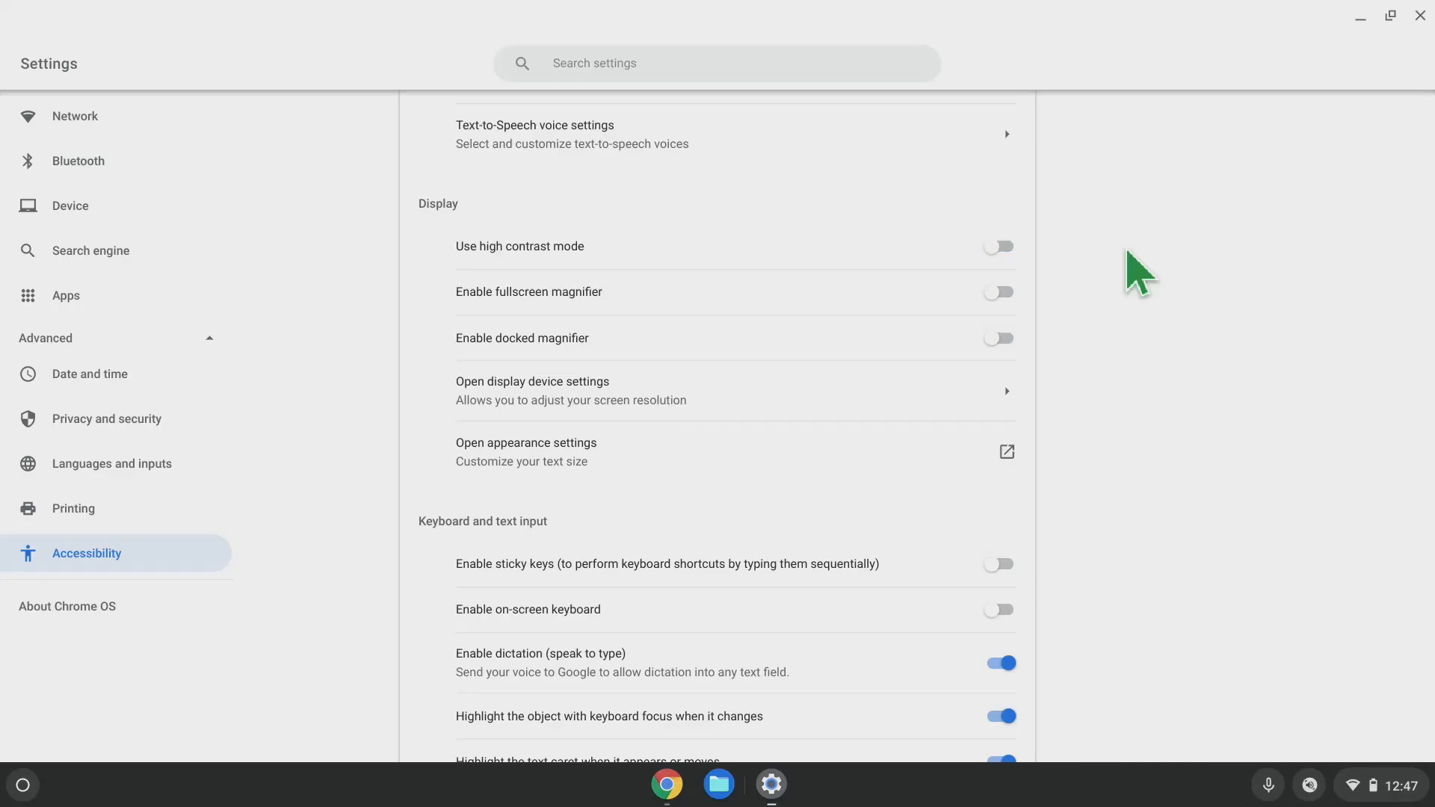
pyautogui.hotkey('alt', 'Tab')
pyautogui.hotkey('alt', 'Tab')
pyautogui.hotkey('alt', 'Tab')
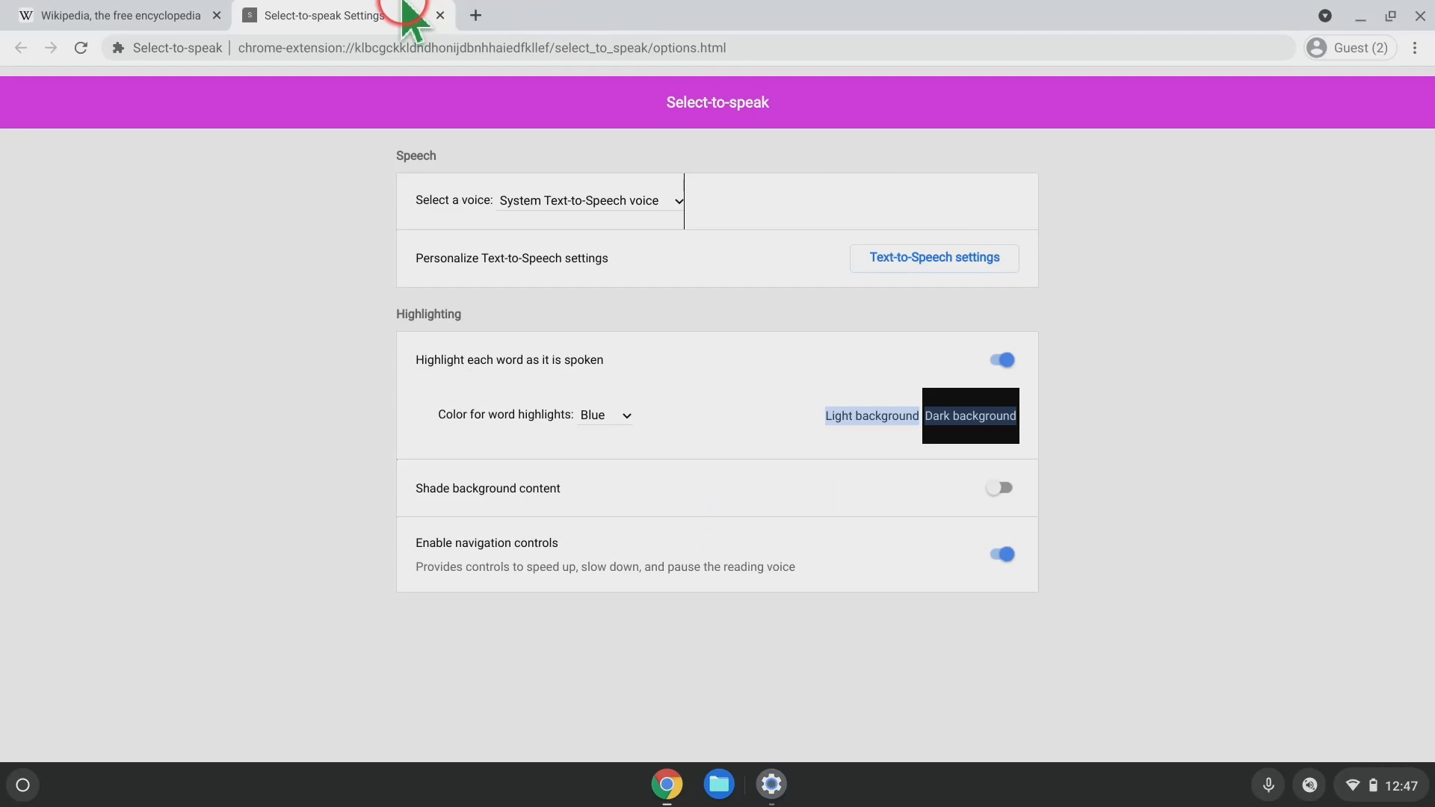
# Close the Select-to-speak tab, preview Wikipedia in high contrast with Ctrl+Search+H, then return to Settings.
pyautogui.click(440, 15)
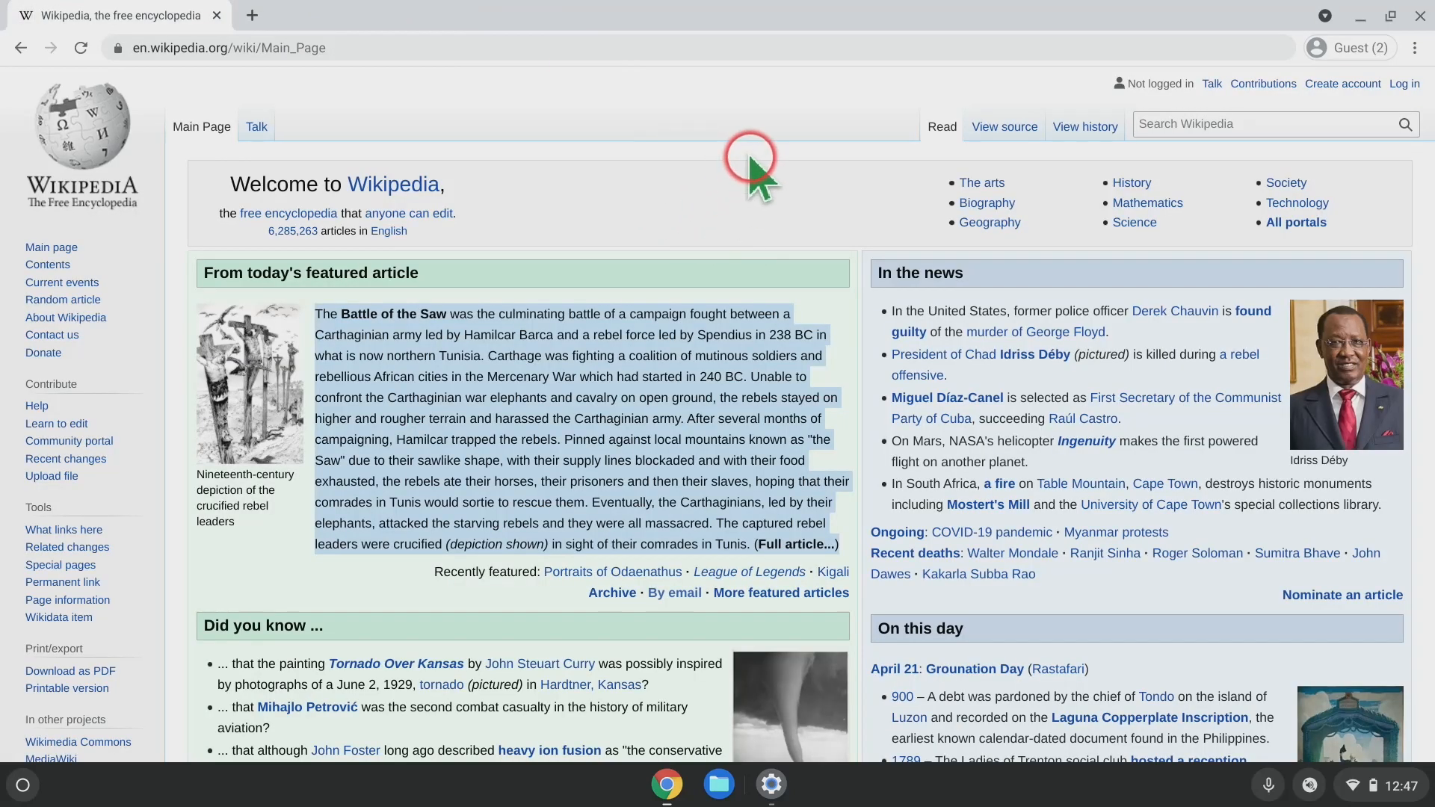
pyautogui.scroll(-3, 1097, 254)
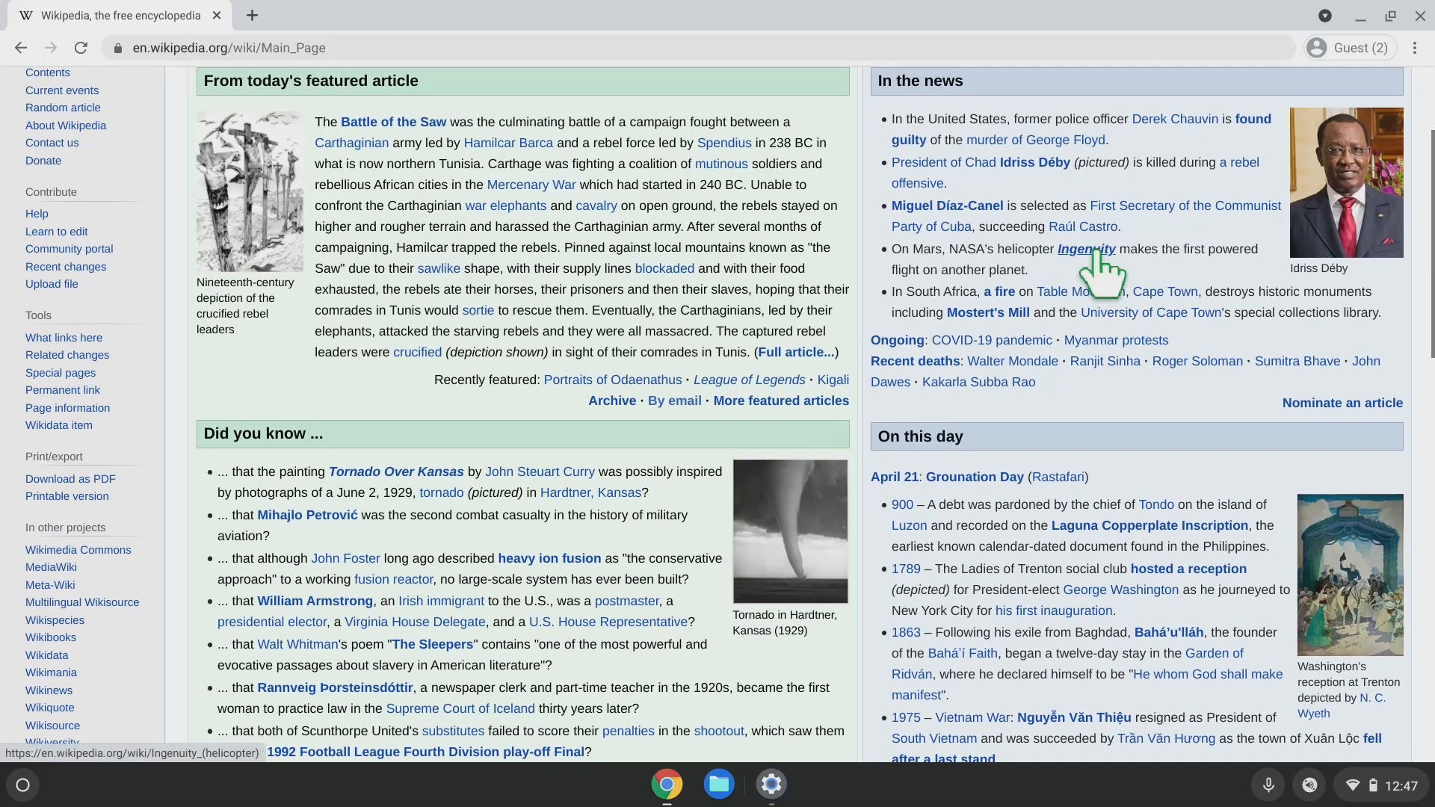
pyautogui.moveTo(1094, 255)
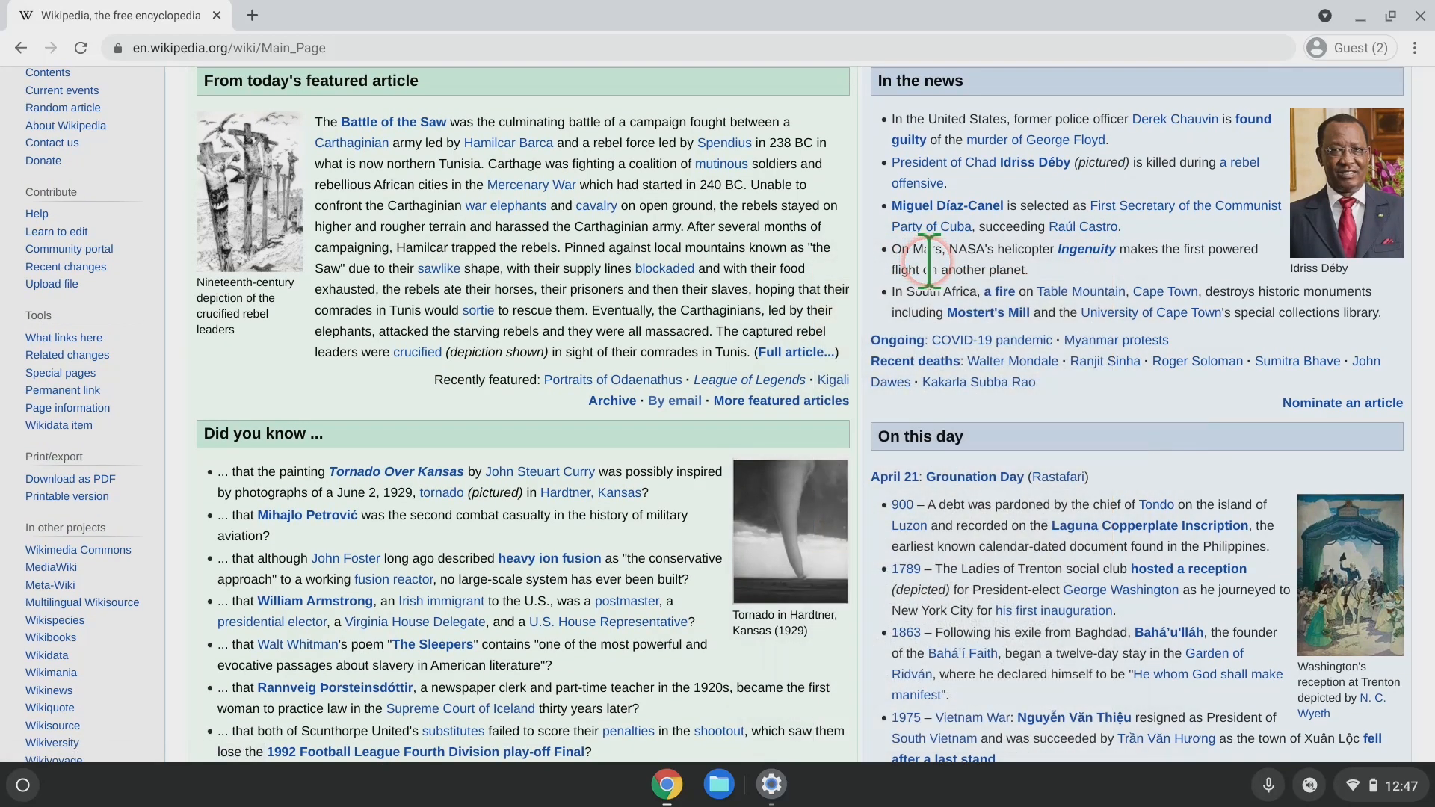
pyautogui.press('ctrl+super+h')
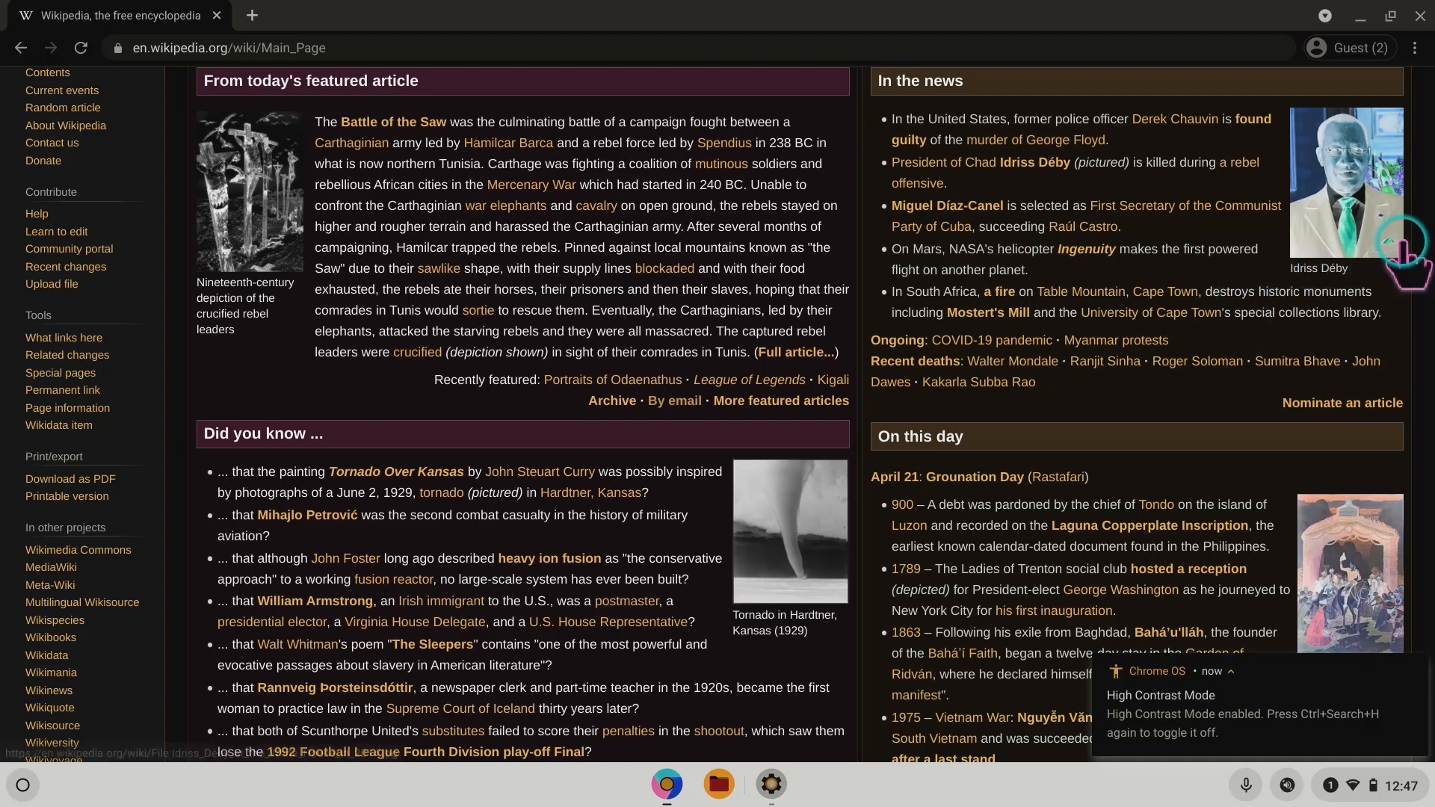
pyautogui.scroll(-5, 1357, 343)
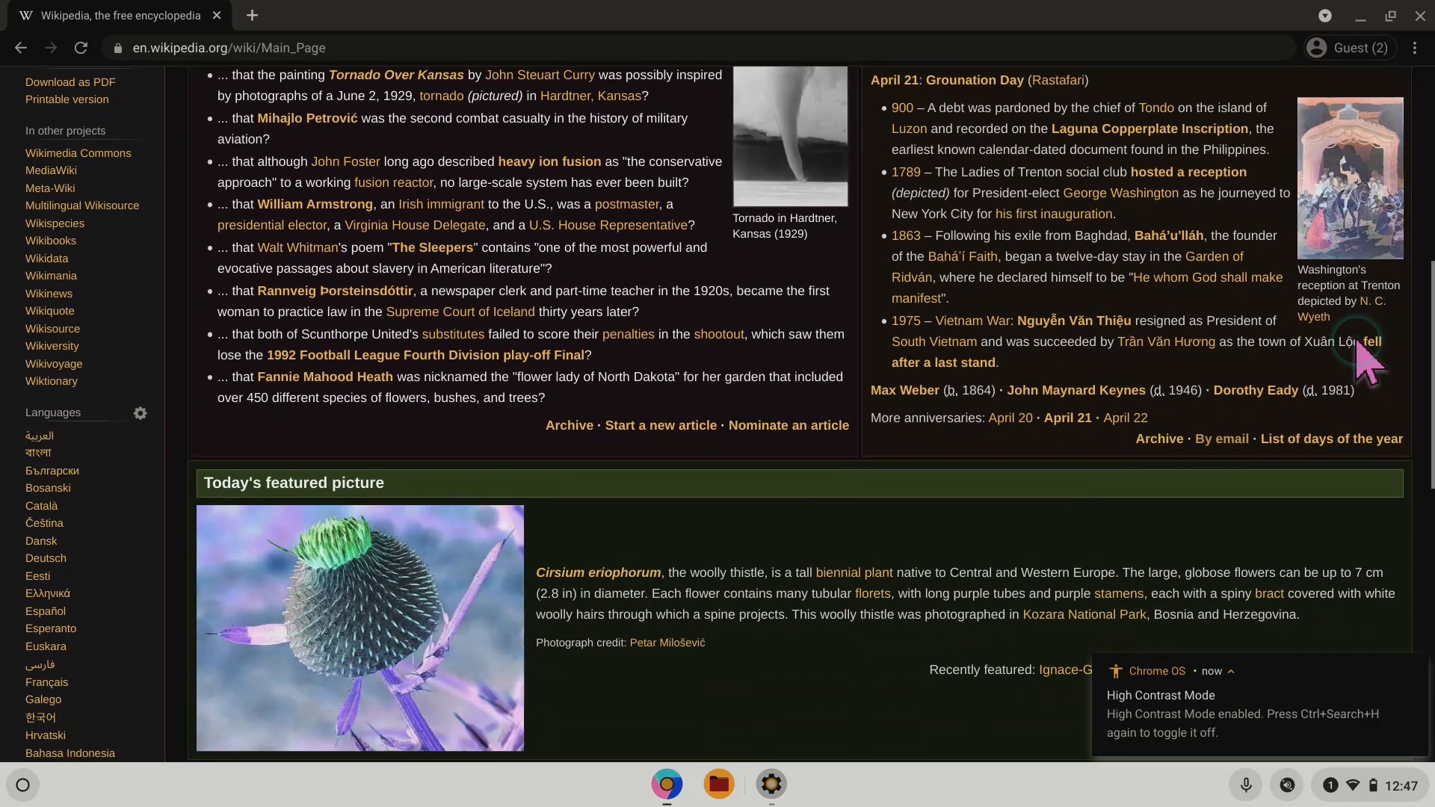
pyautogui.scroll(-1, 496, 464)
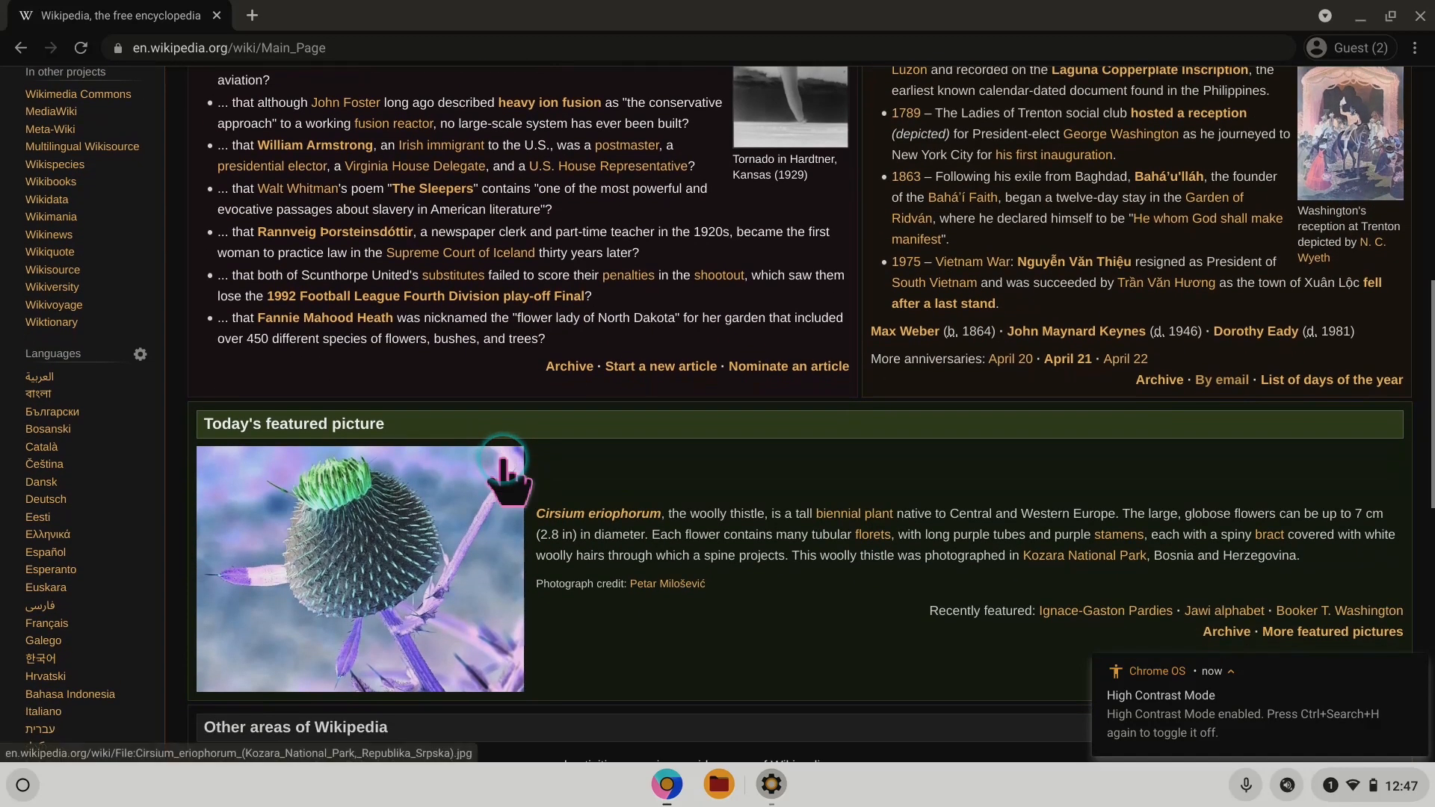
pyautogui.press('ctrl+super+h')
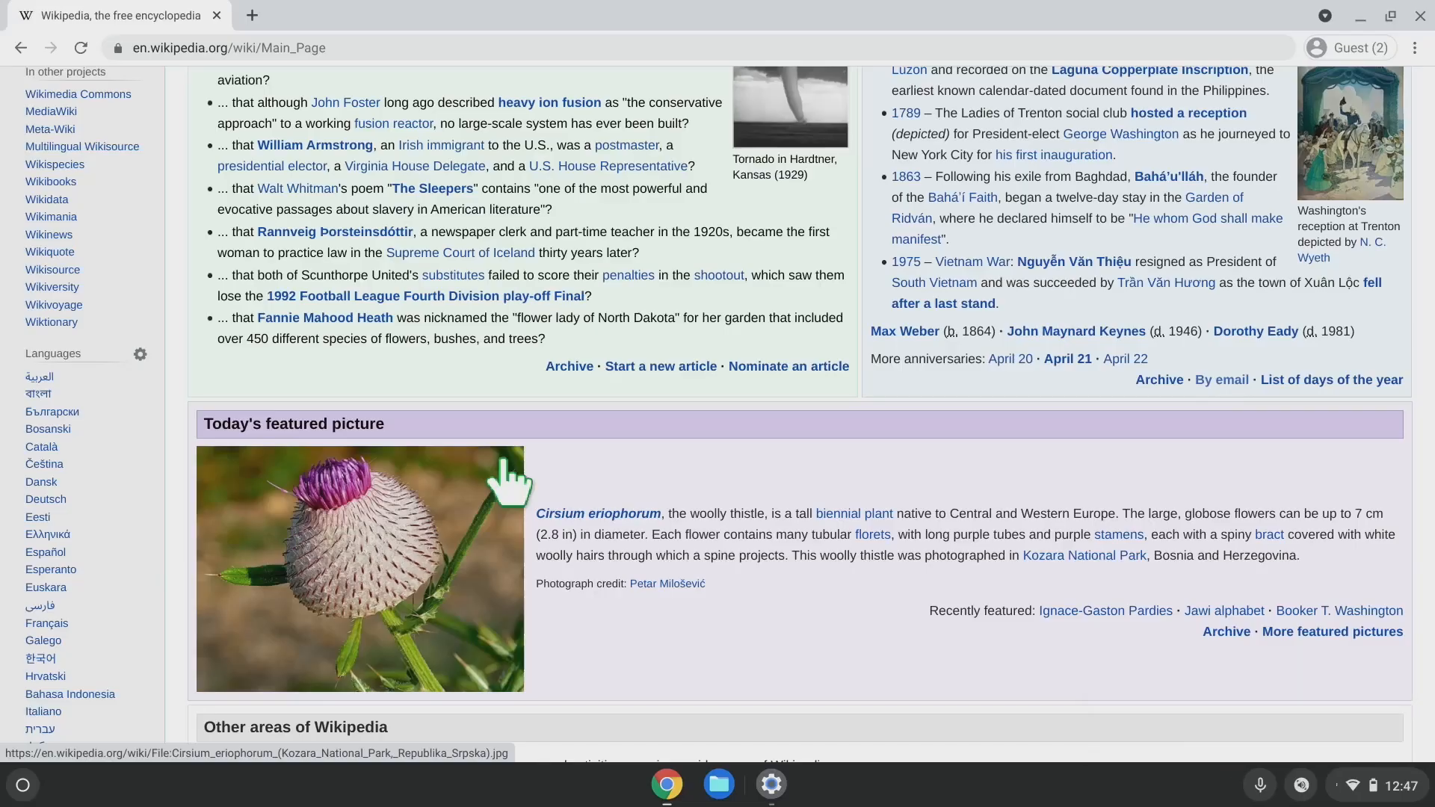
pyautogui.scroll(-2, 635, 337)
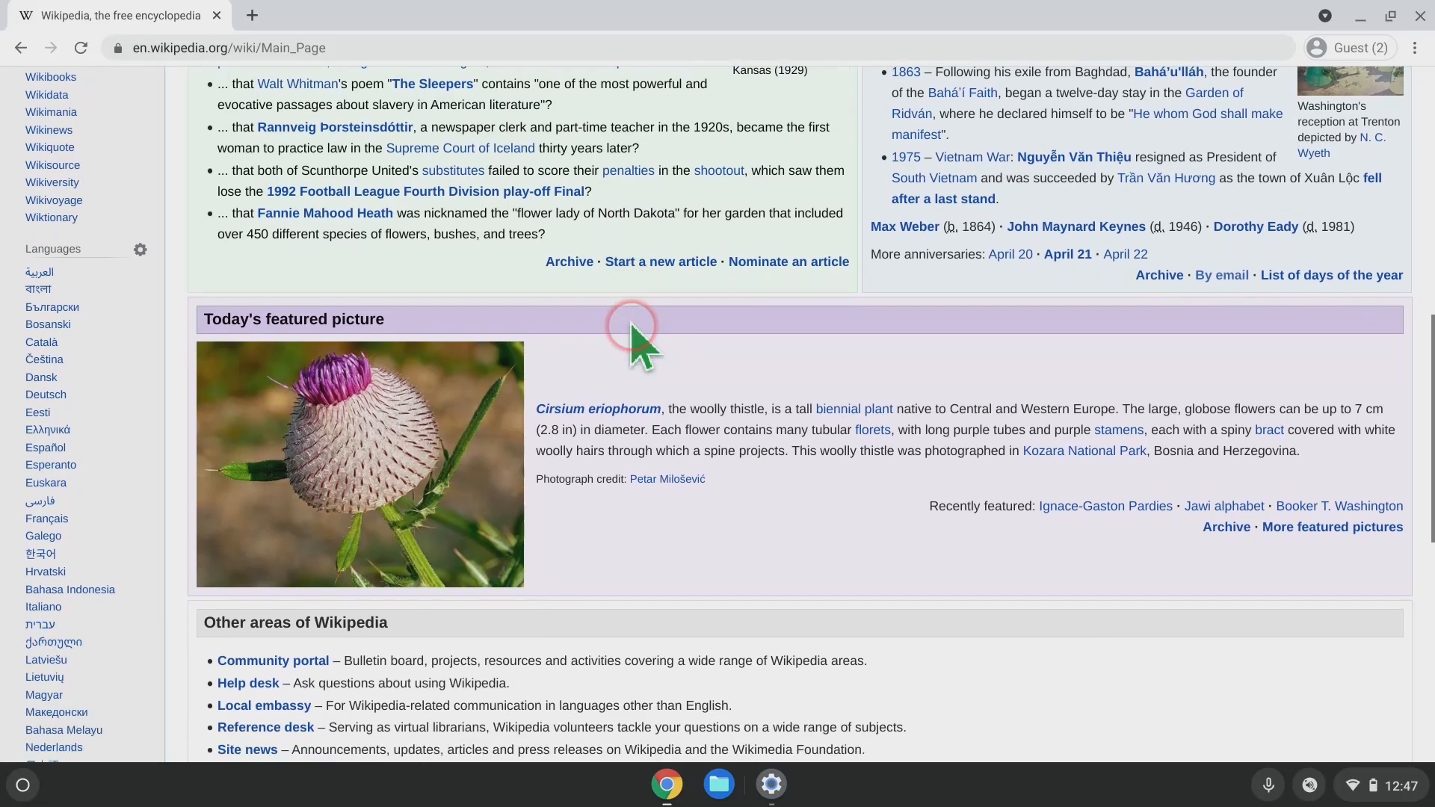
pyautogui.scroll(1, 867, 464)
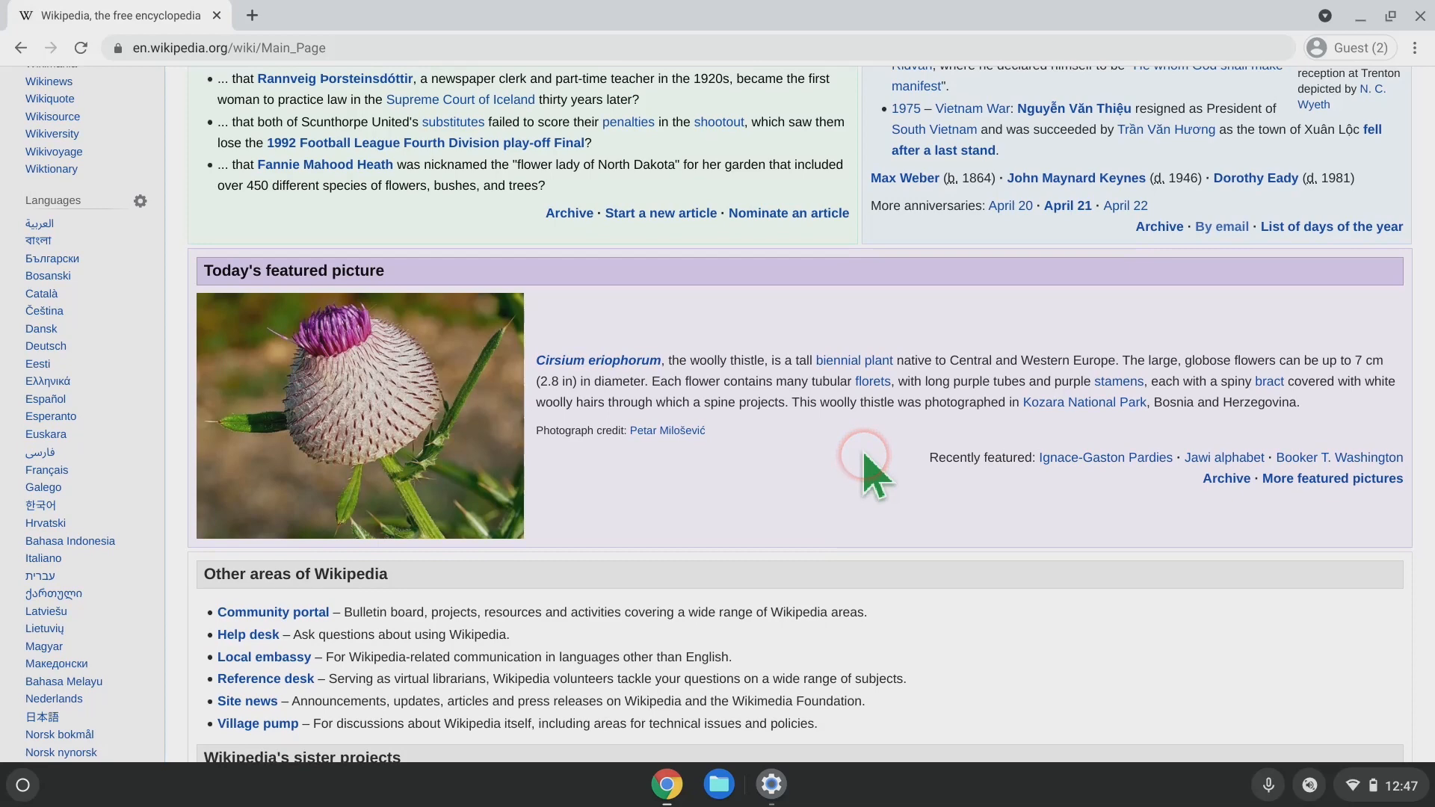
pyautogui.hotkey('alt', 'Tab')
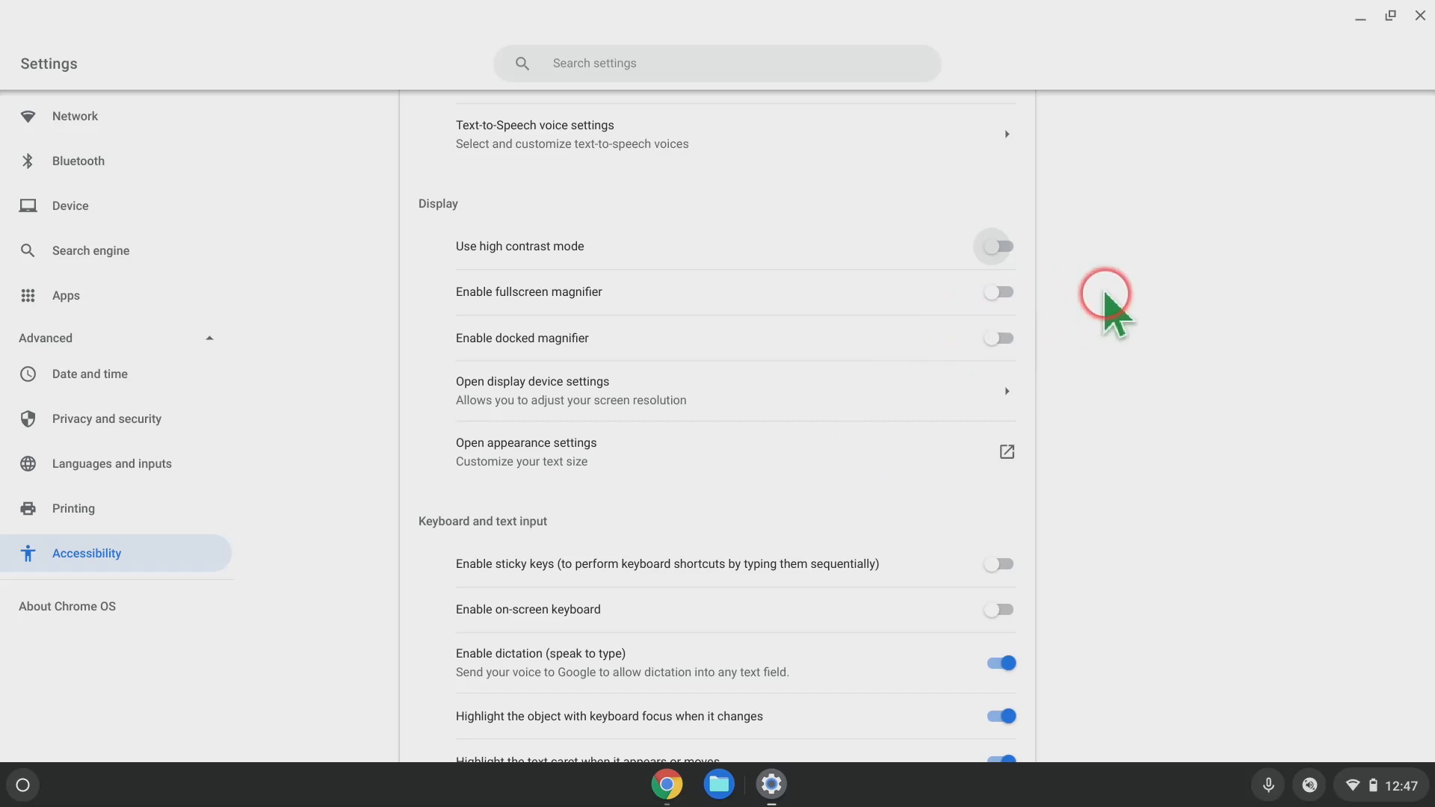
pyautogui.scroll(2, 1104, 299)
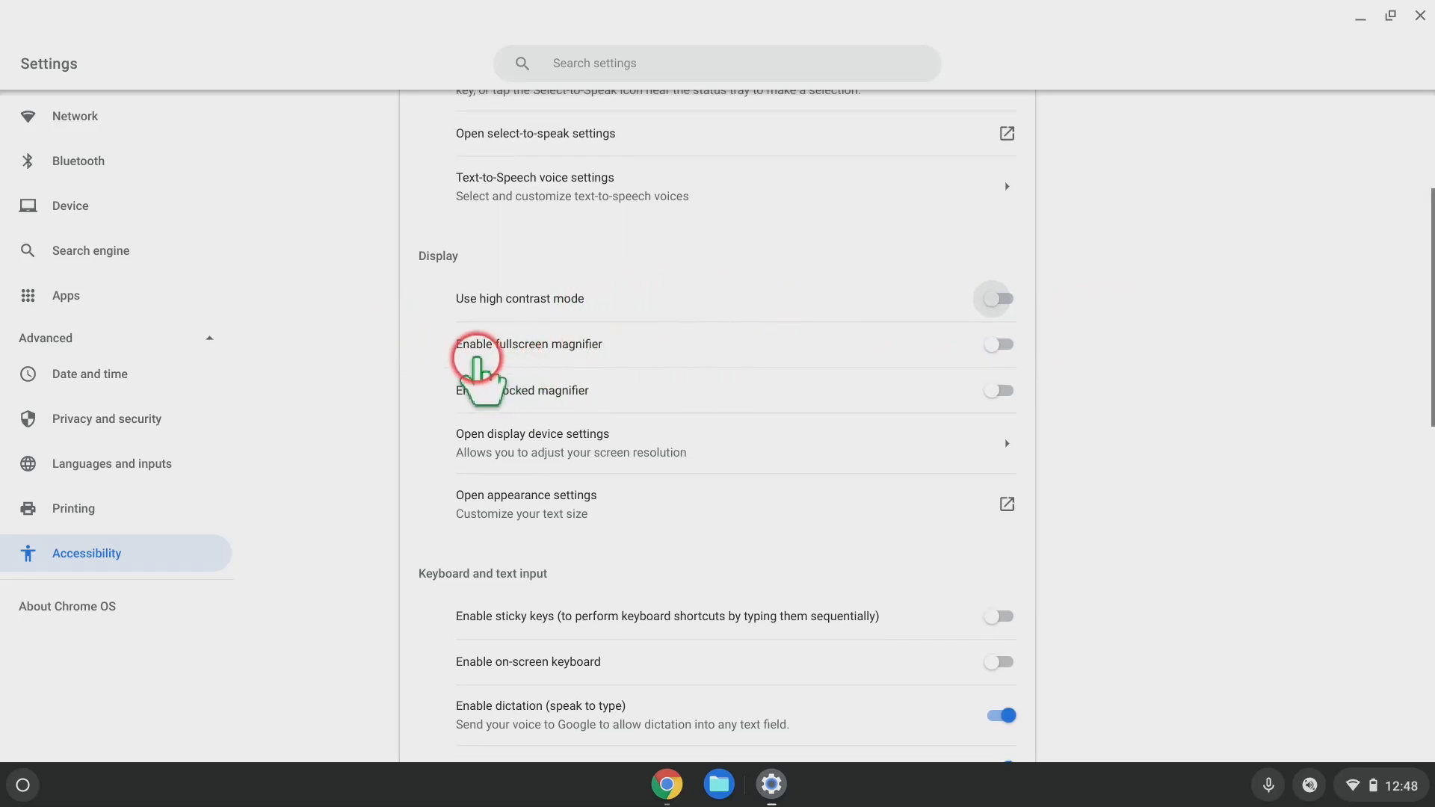
# Enable the fullscreen magnifier at Custom zoom, zoom in and out, then disable it with Ctrl+Search+M.
pyautogui.click(568, 356)
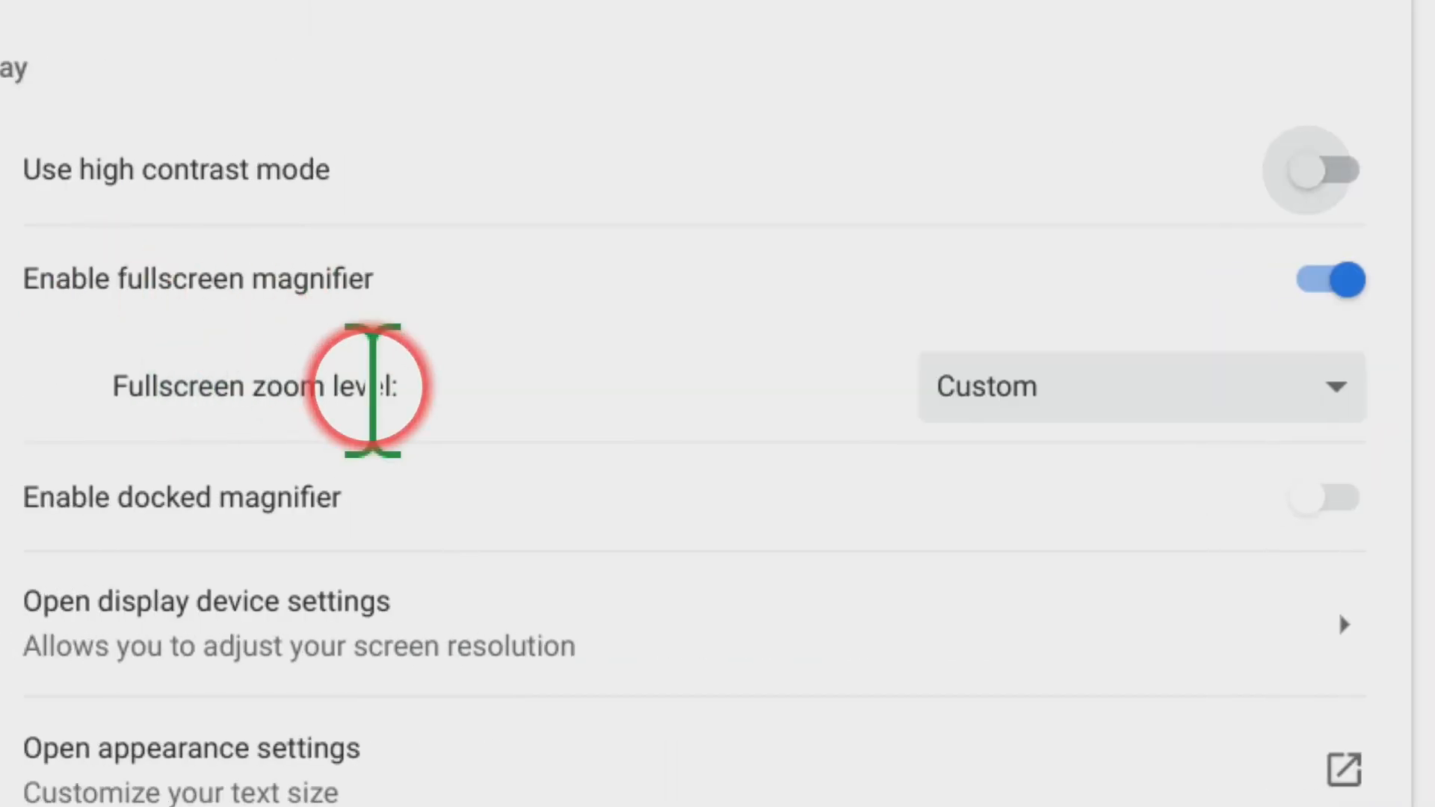
pyautogui.click(1078, 381)
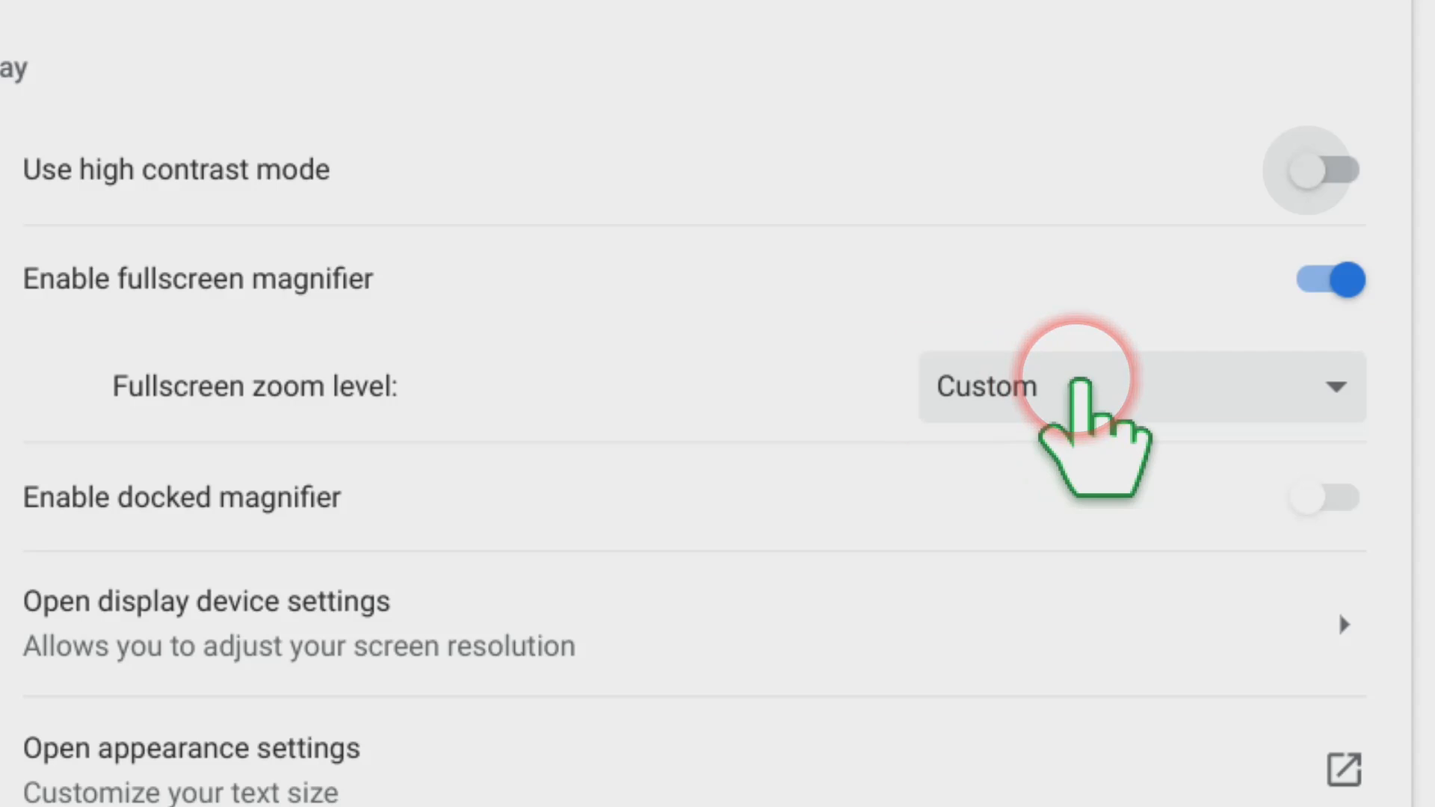
pyautogui.click(1078, 382)
pyautogui.click(274, 381)
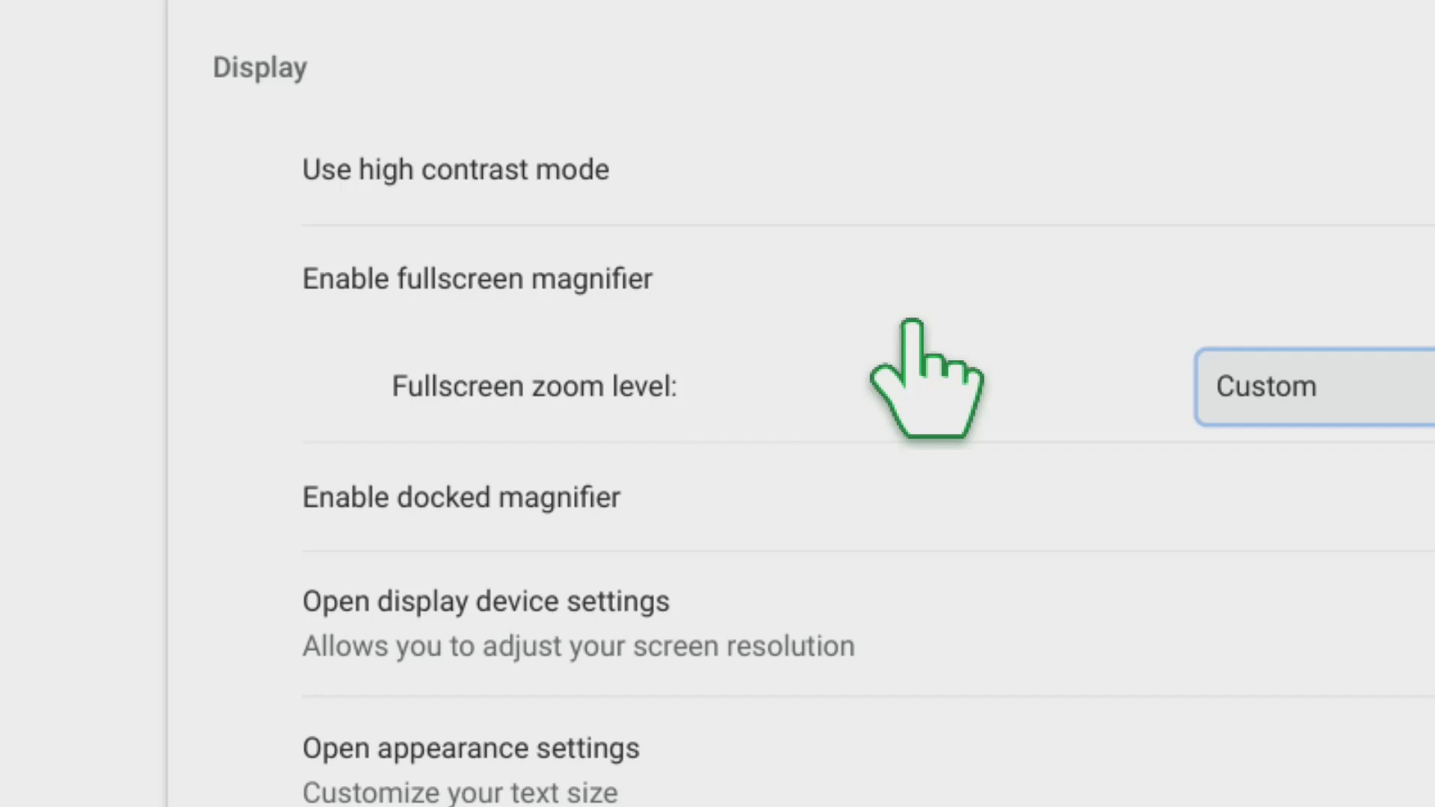
pyautogui.scroll(7, 911, 320)
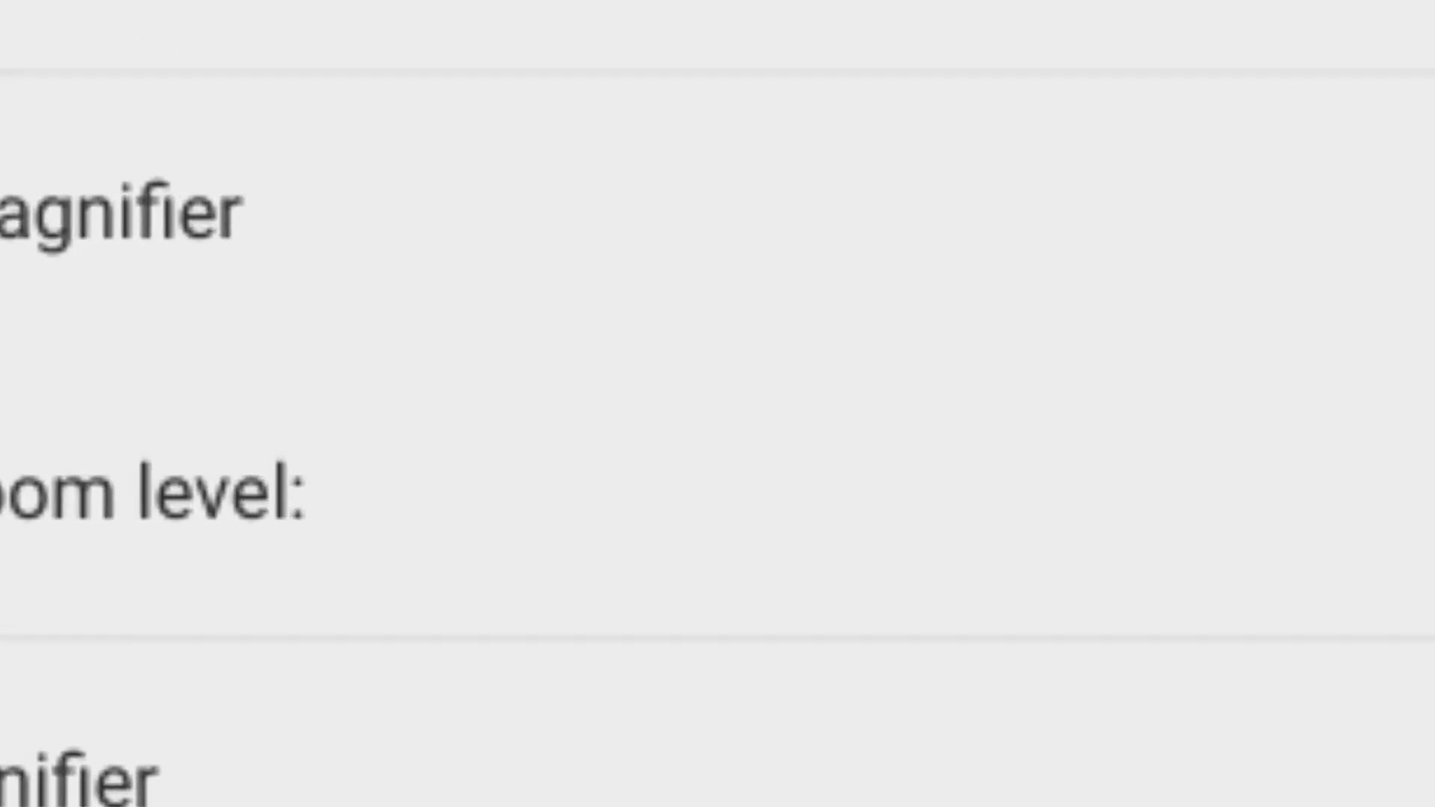
pyautogui.scroll(-7, 914, 322)
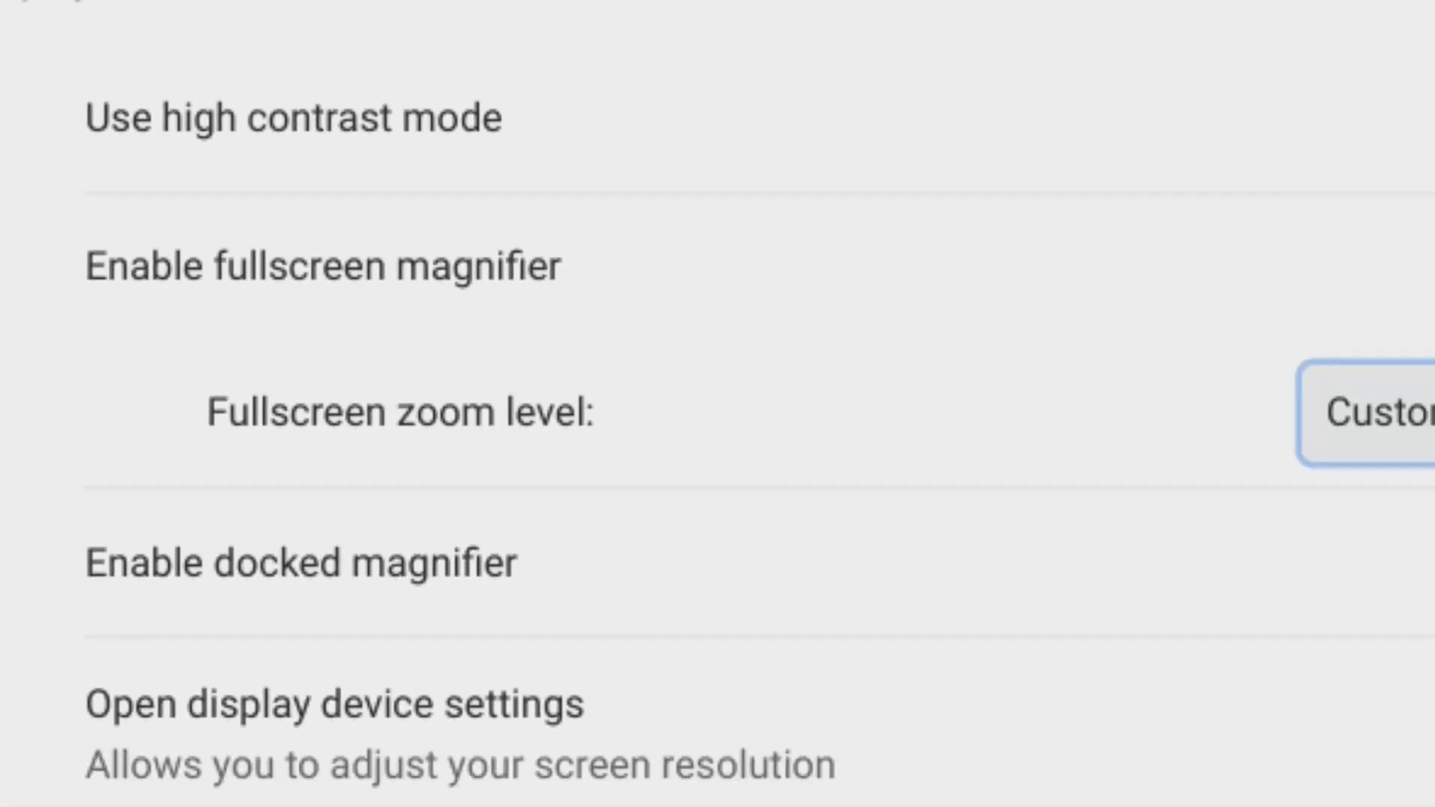
pyautogui.scroll(1, 915, 322)
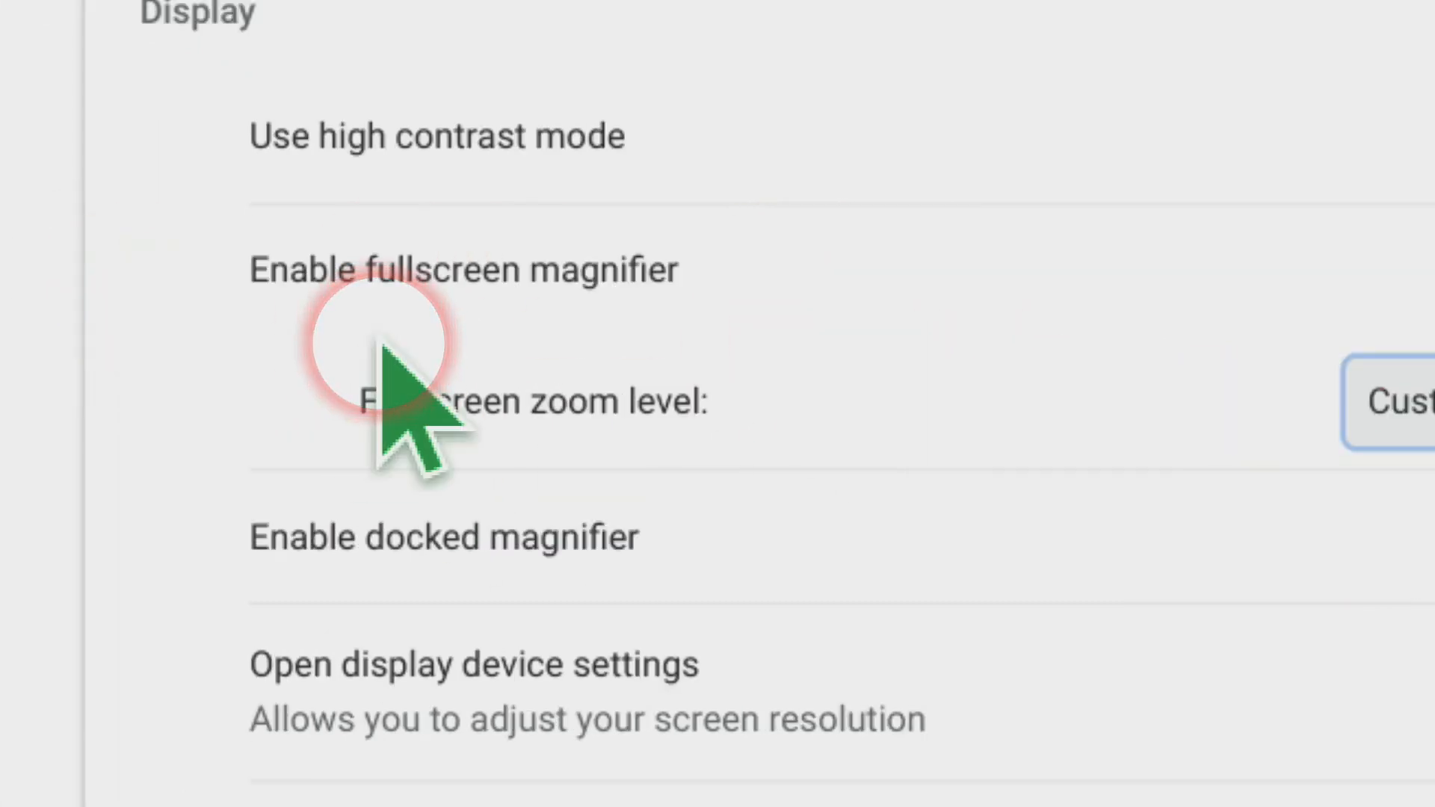
pyautogui.press('ctrl+super+m')
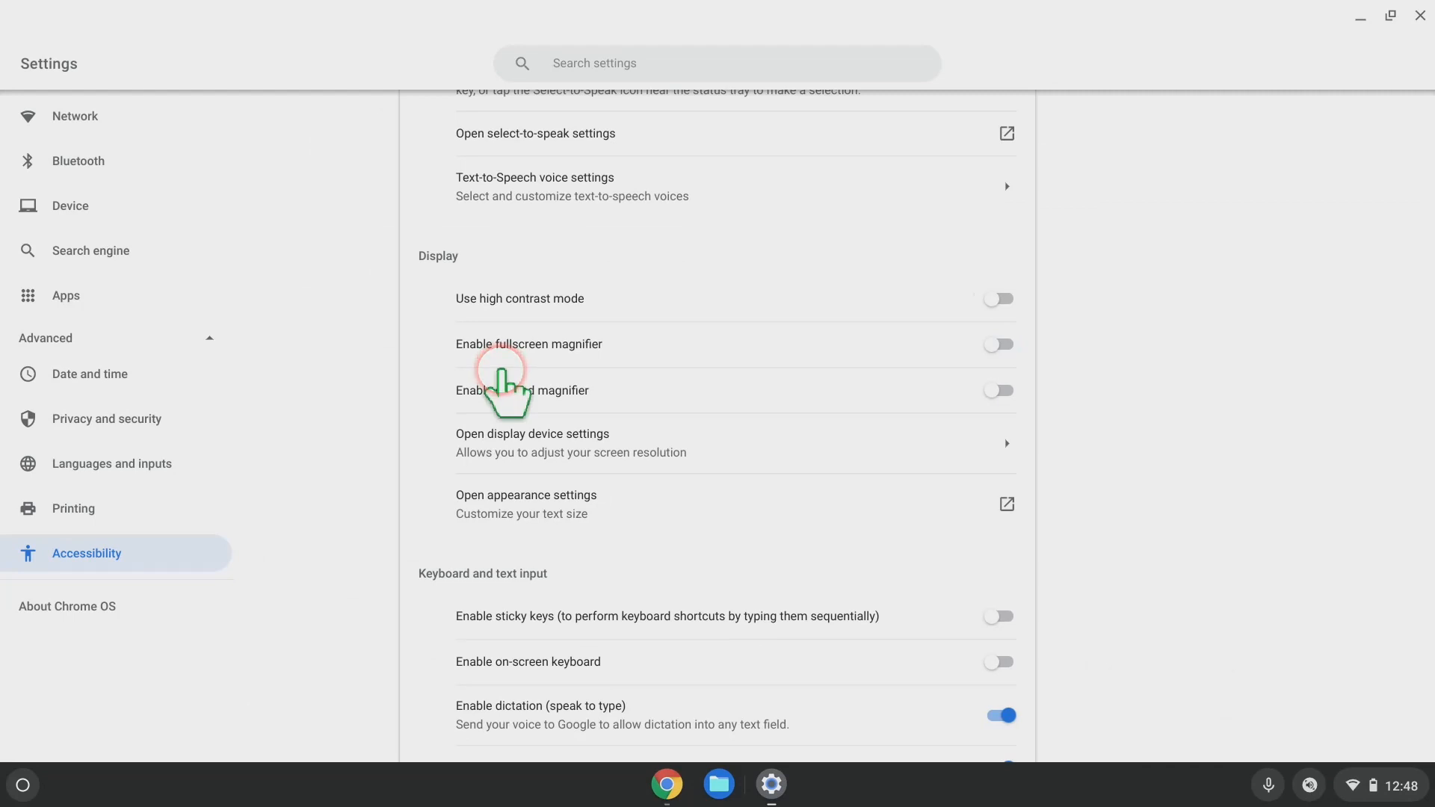
# Toggle the fullscreen magnifier on and off with Ctrl+Search+M, then enable the docked magnifier with Ctrl+Search+D.
pyautogui.press('ctrl+super+m')
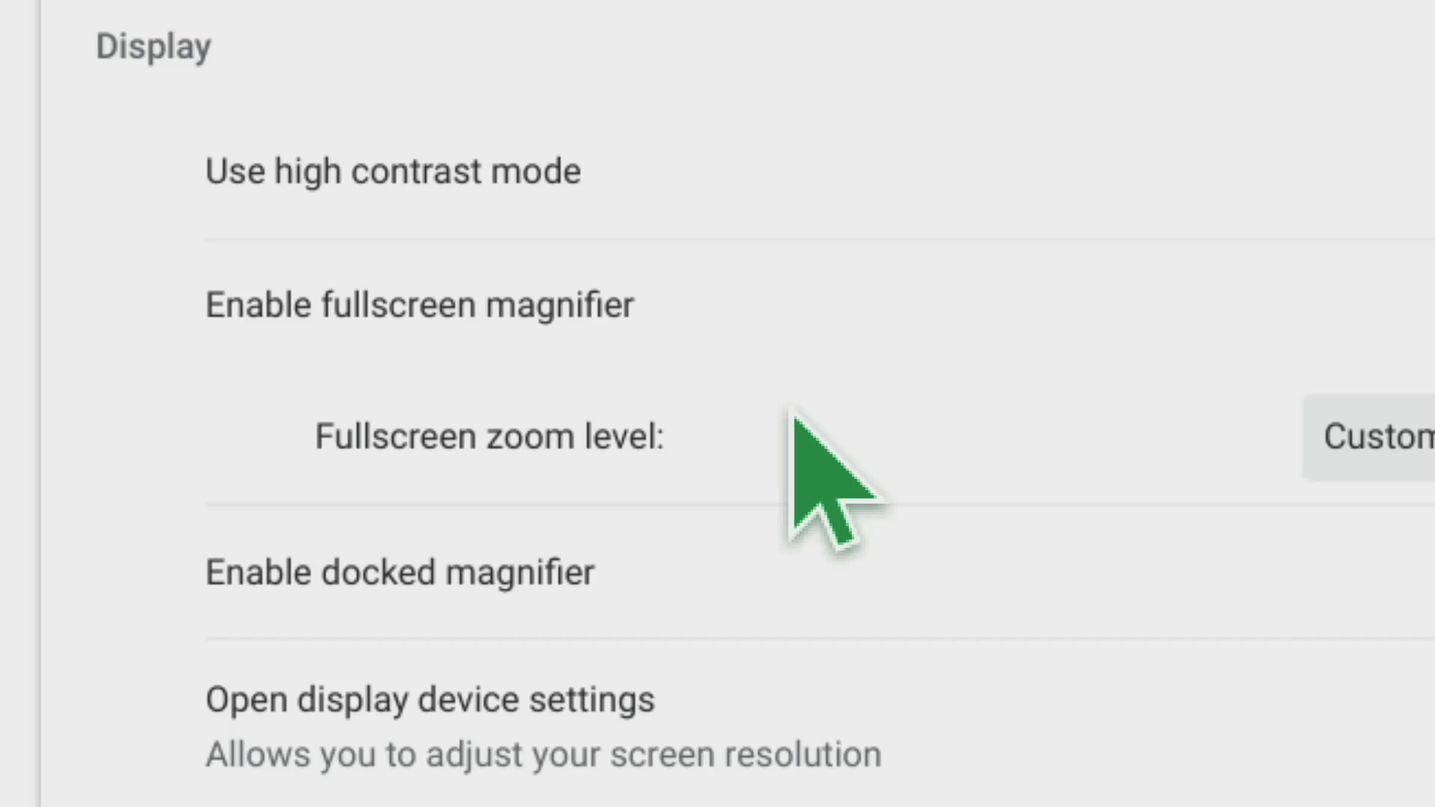
pyautogui.press('ctrl+super+m')
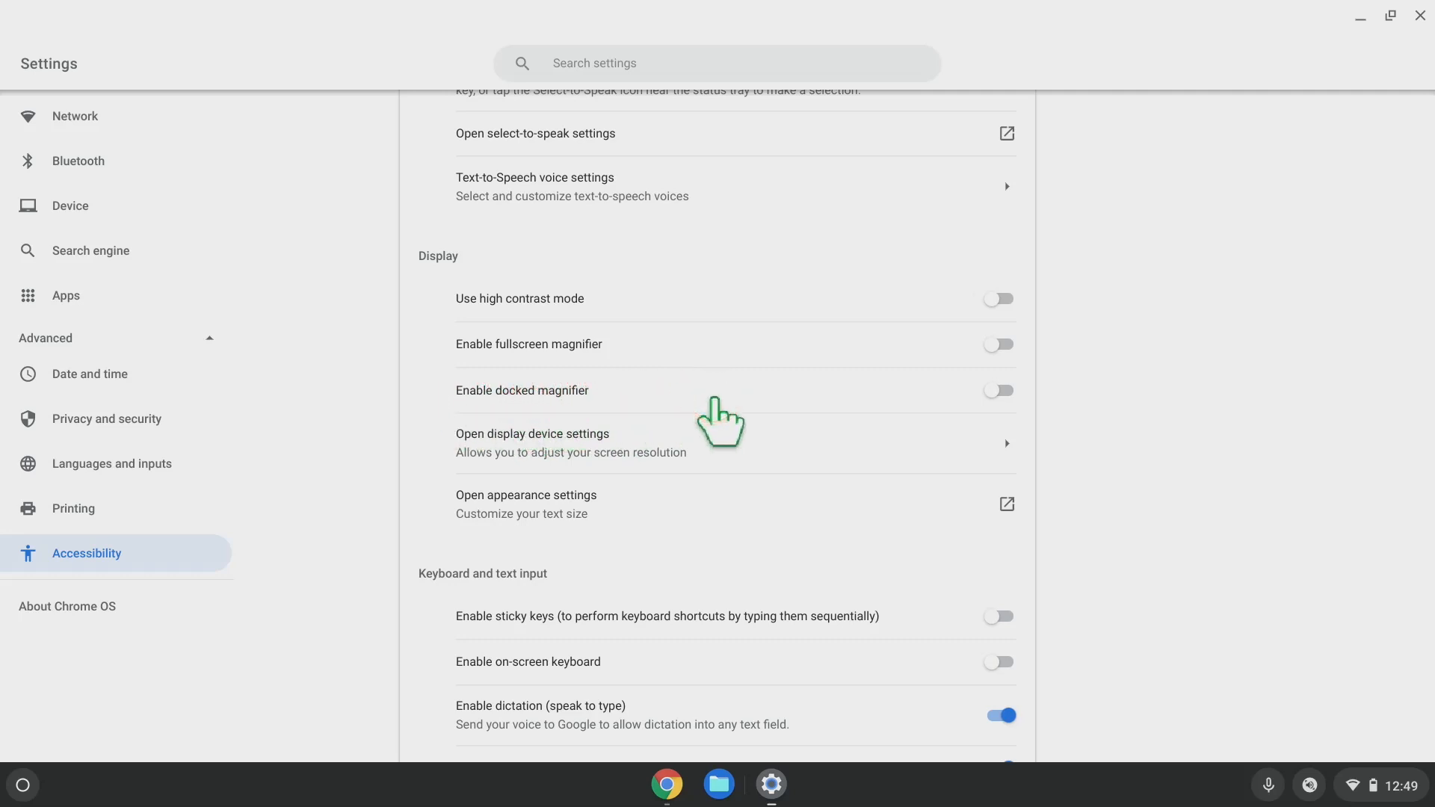
pyautogui.press('ctrl+super+d')
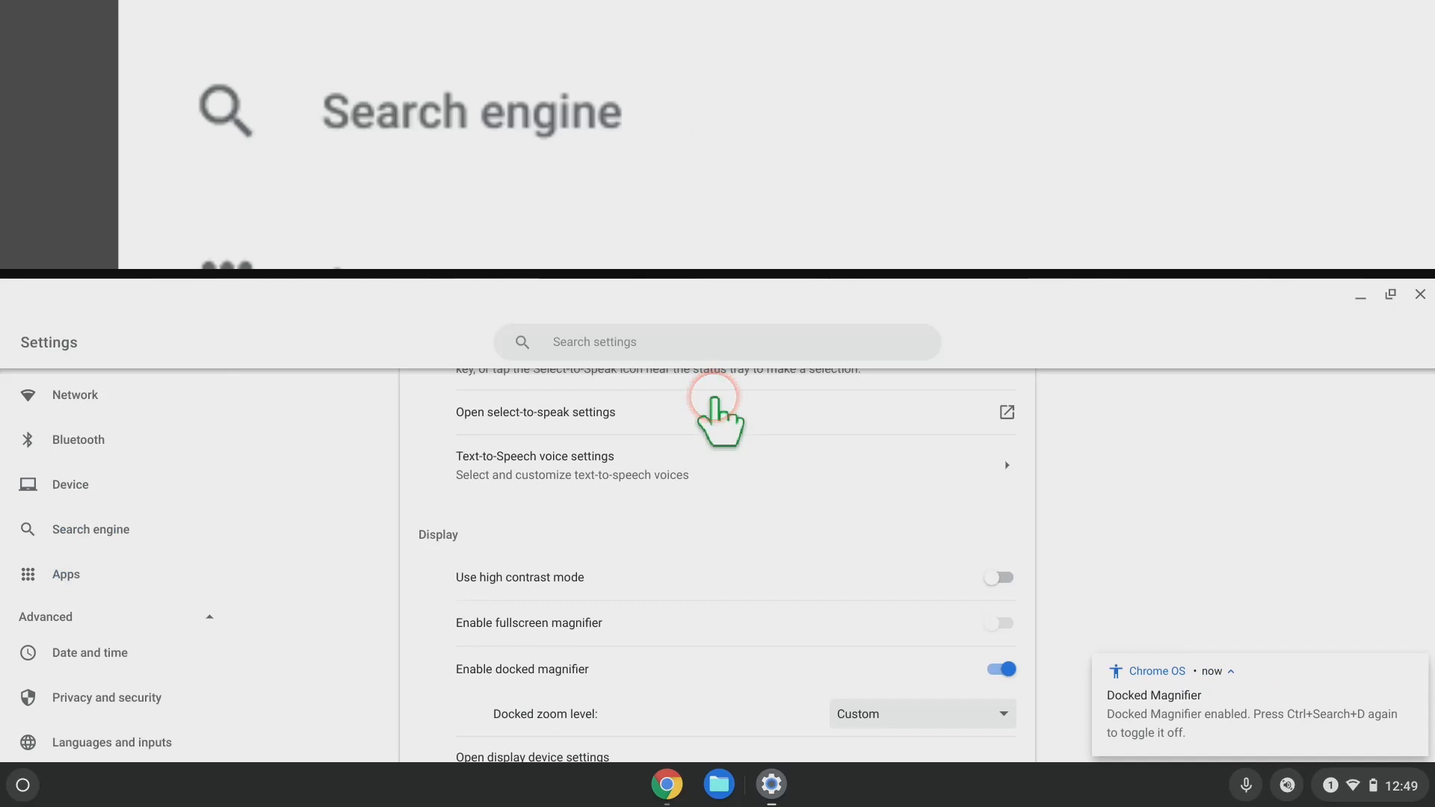
# Zoom the docked magnifier in and out, then switch it off with Ctrl+Search+D.
pyautogui.press('XF86AudioRaiseVolume')
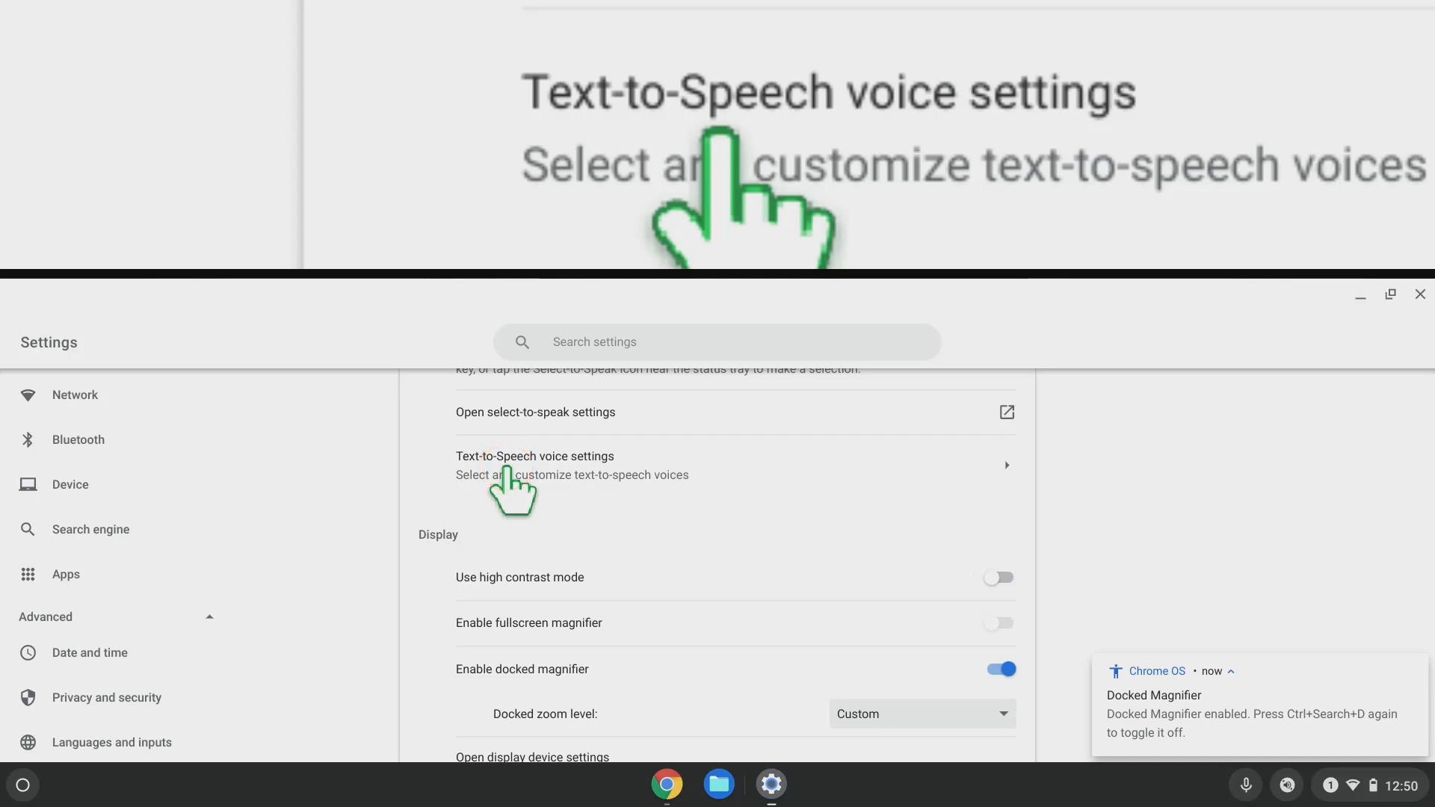
pyautogui.scroll(5, 507, 466)
pyautogui.scroll(-5, 506, 469)
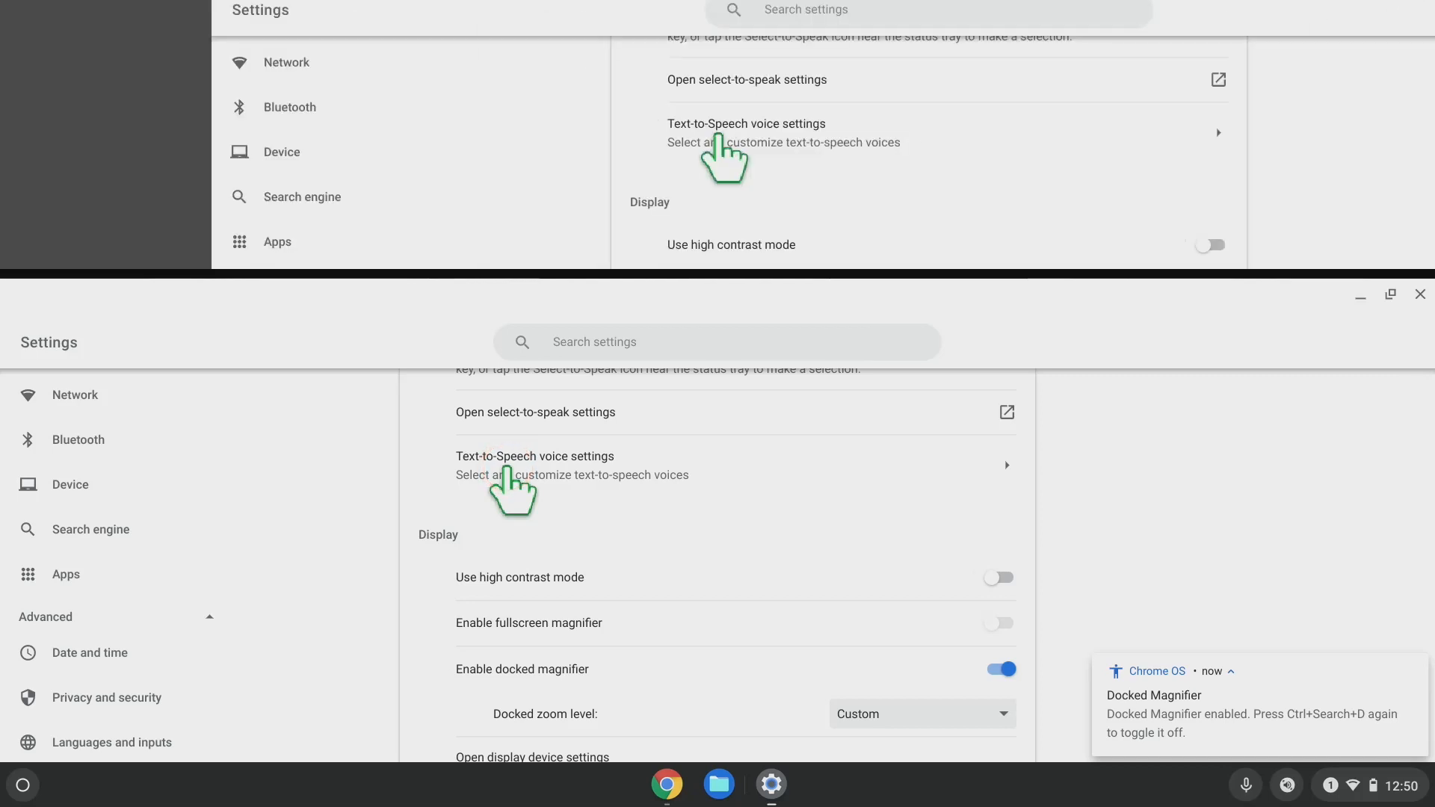
pyautogui.scroll(5, 507, 468)
pyautogui.scroll(-1, 507, 468)
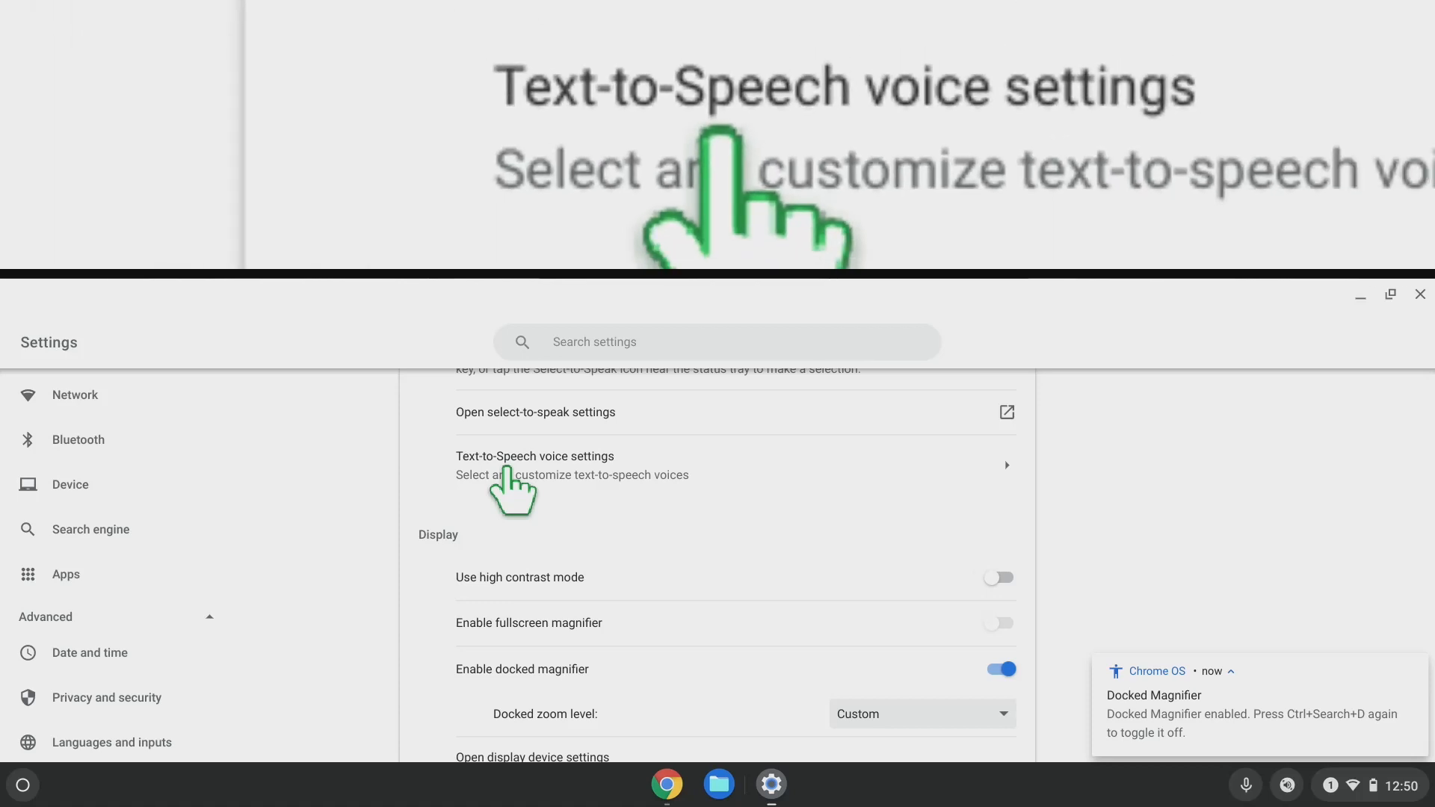
pyautogui.press('ctrl+super+d')
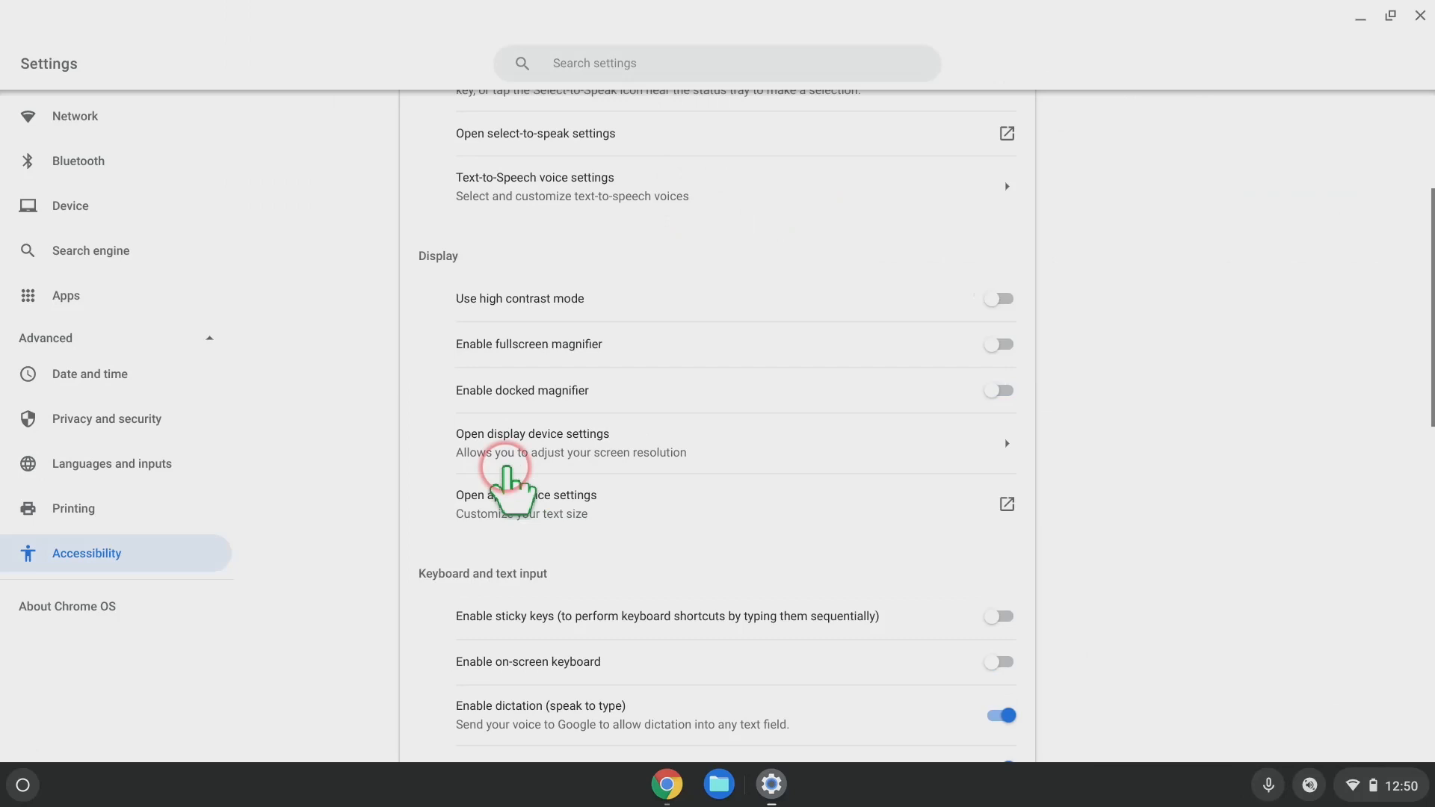
# Scroll through the keyboard and text input options, then bring up the display device settings page.
pyautogui.press('XF86AudioRaiseVolume')
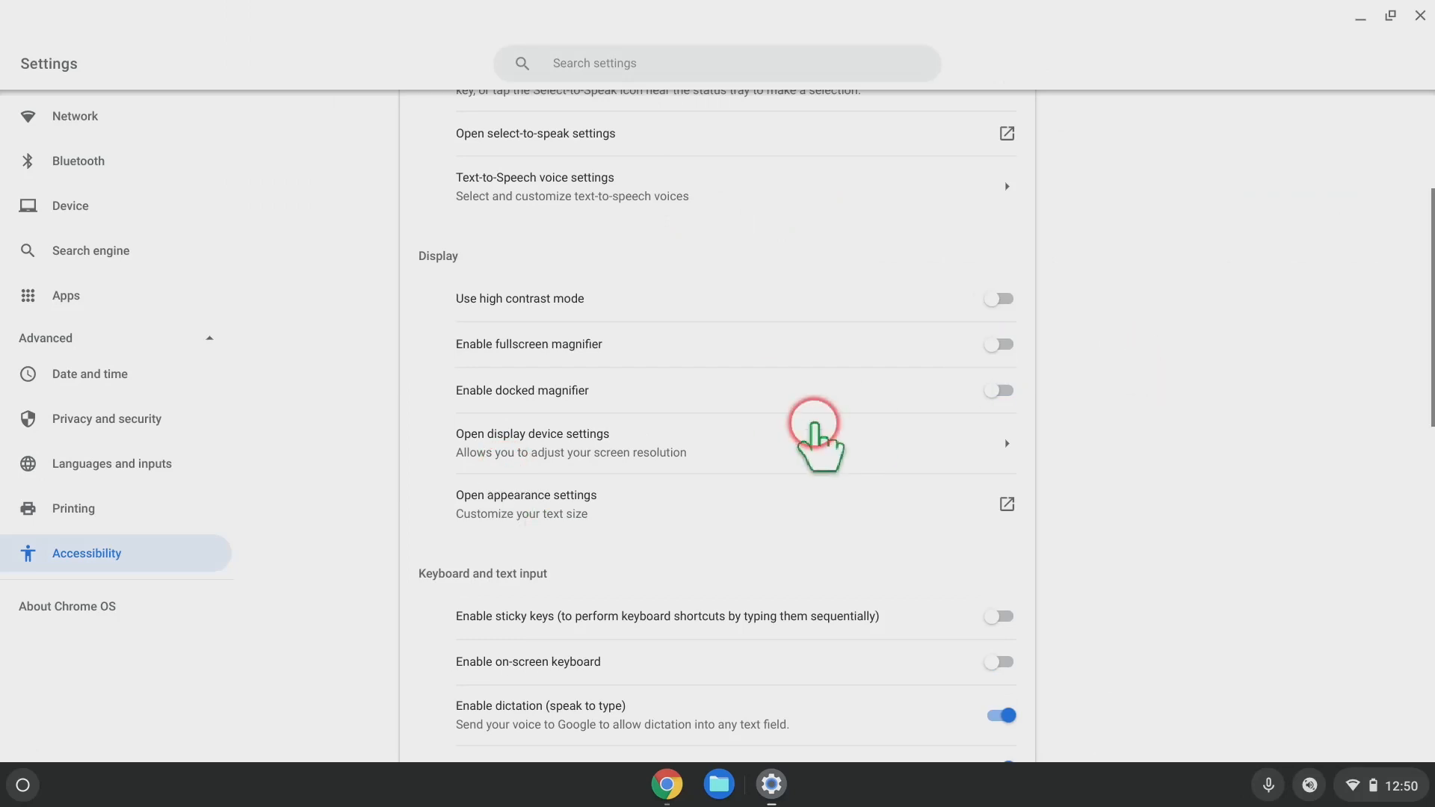
pyautogui.scroll(-3, 817, 429)
pyautogui.scroll(-2, 820, 448)
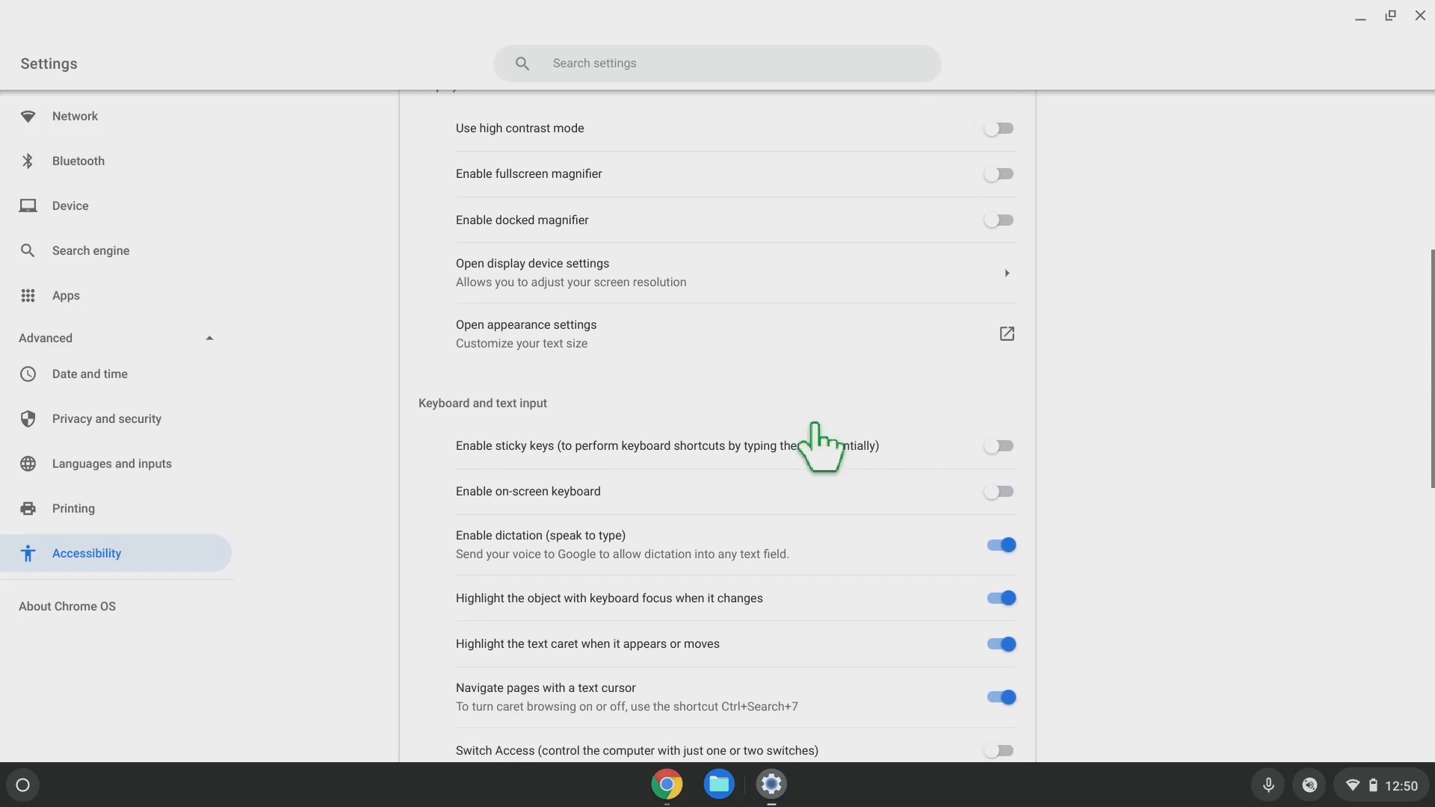
pyautogui.scroll(-1, 814, 430)
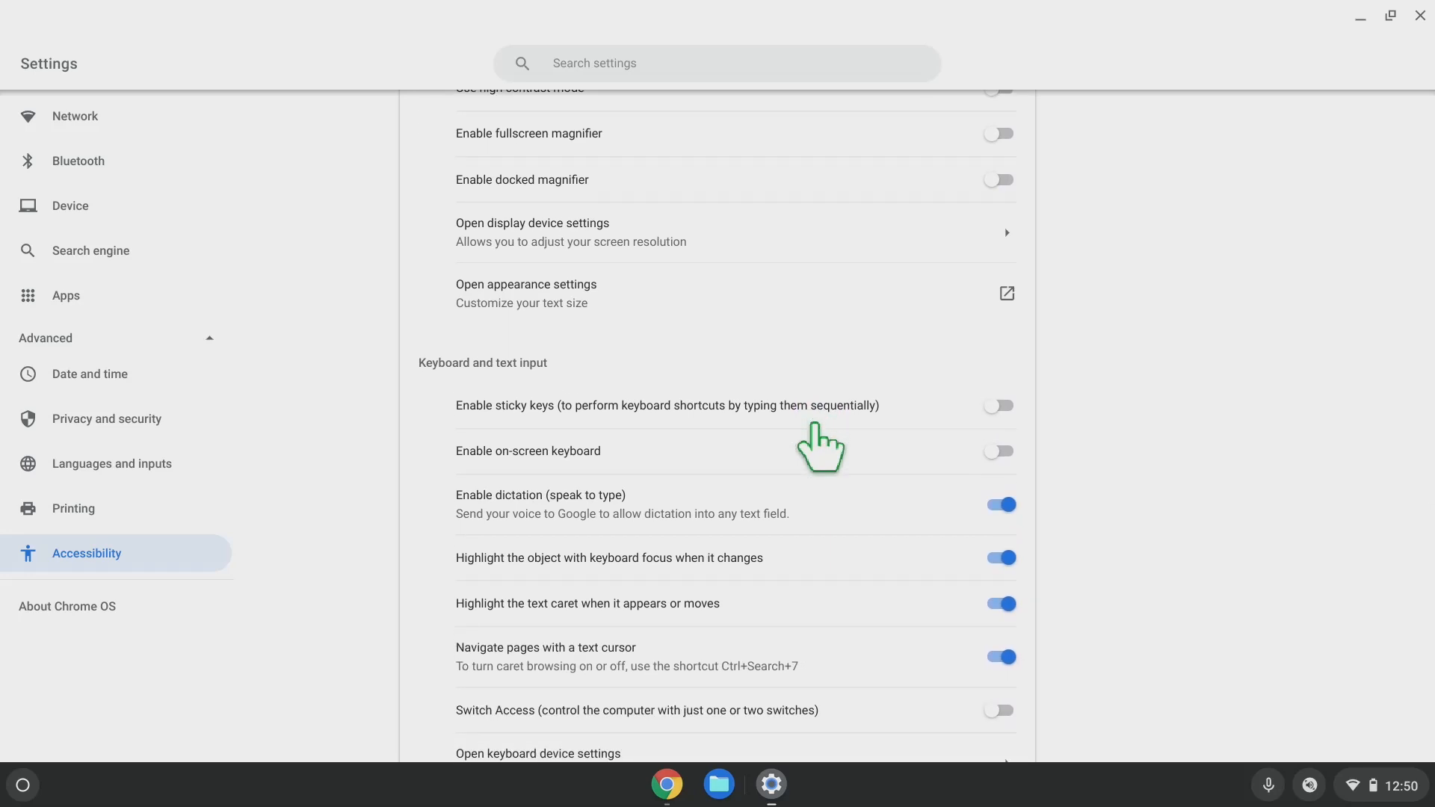
pyautogui.scroll(1, 821, 449)
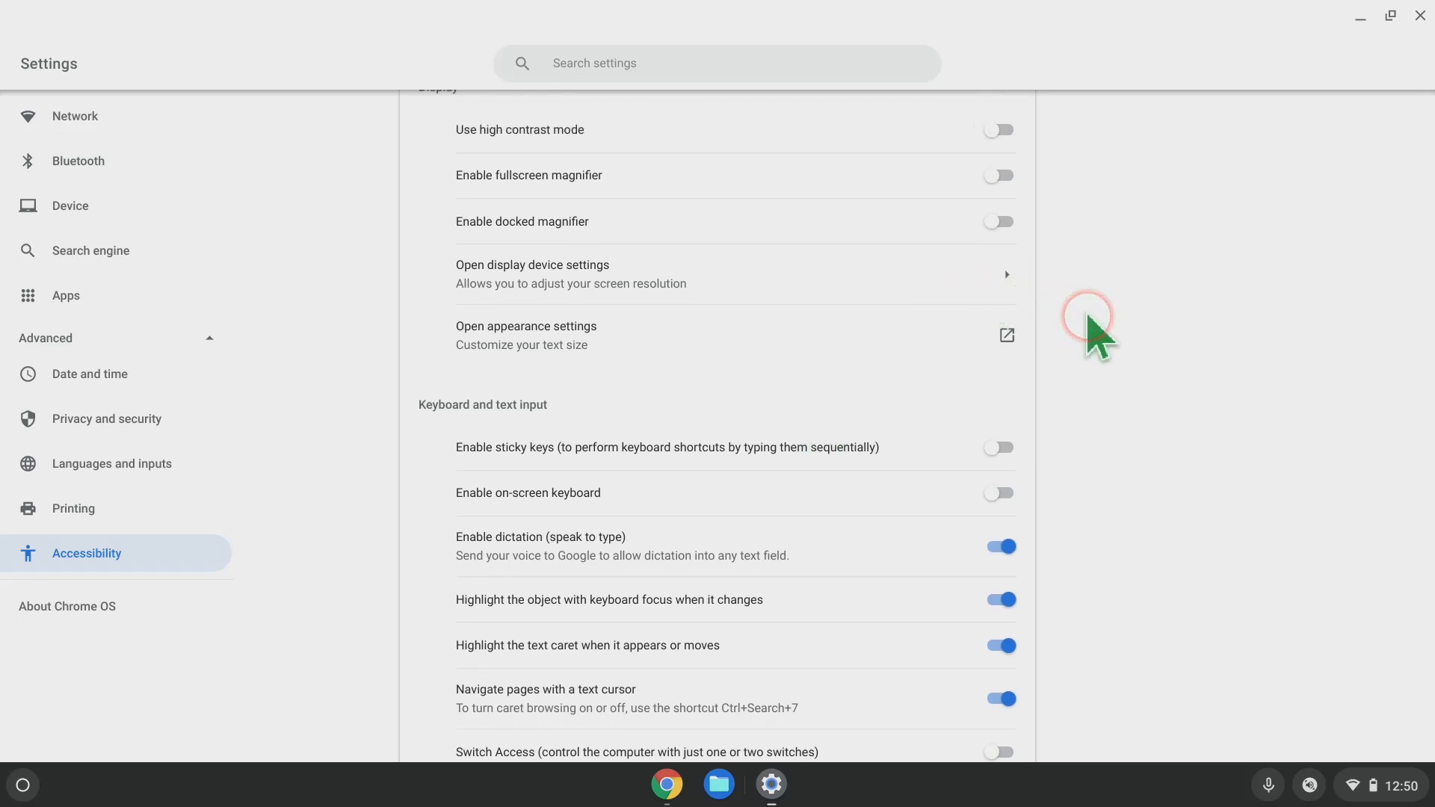
pyautogui.scroll(1, 820, 286)
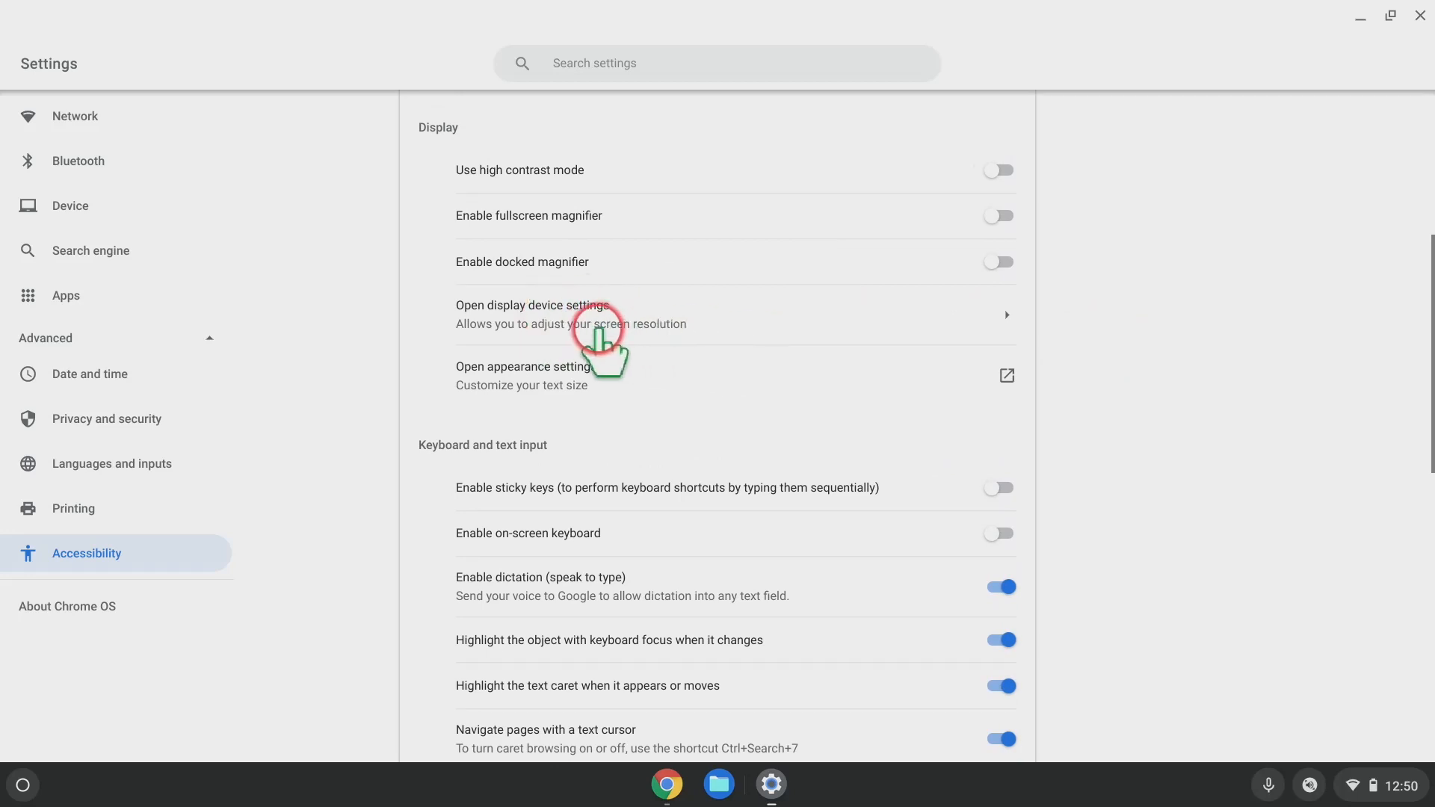
pyautogui.click(639, 322)
pyautogui.scroll(-2, 1083, 269)
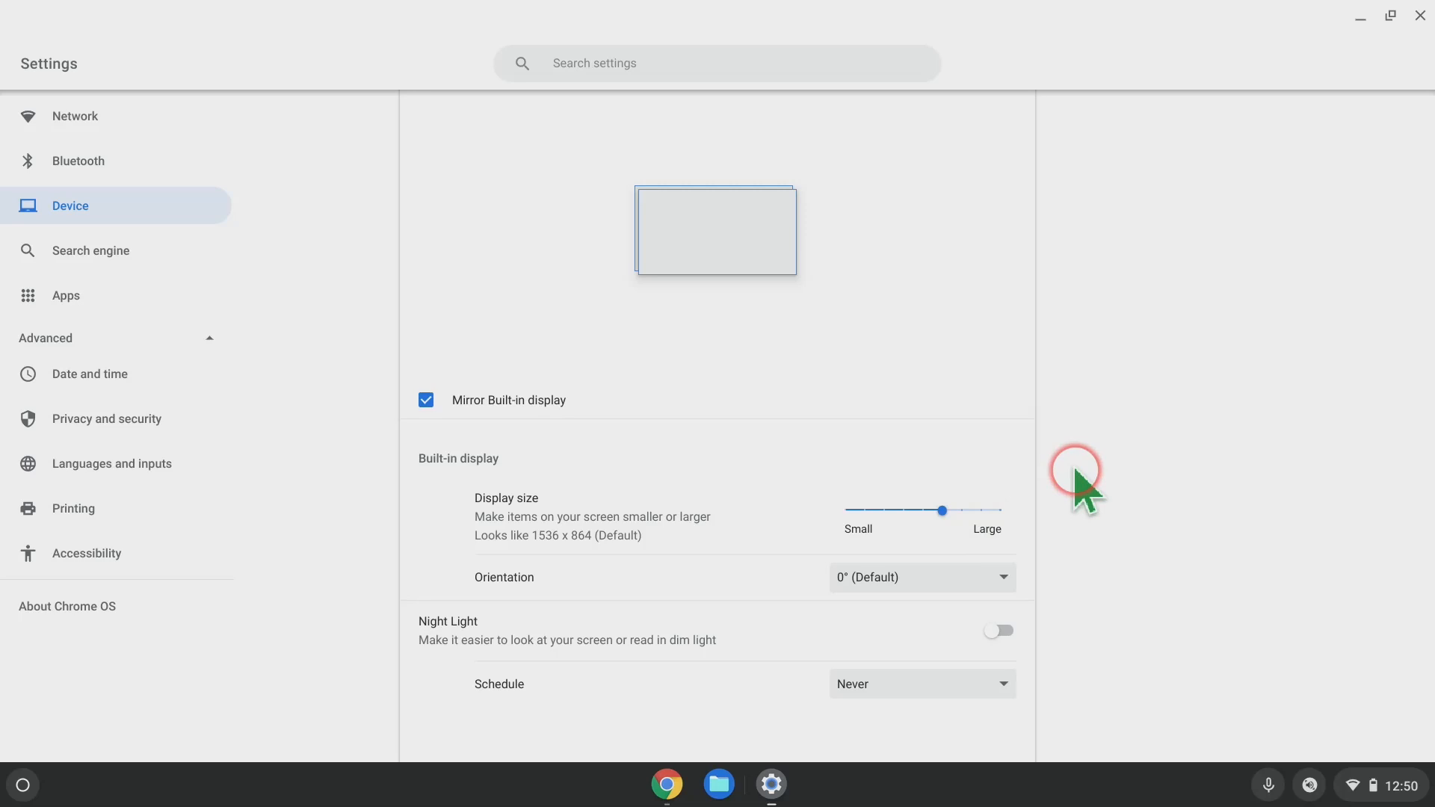
pyautogui.moveTo(967, 506)
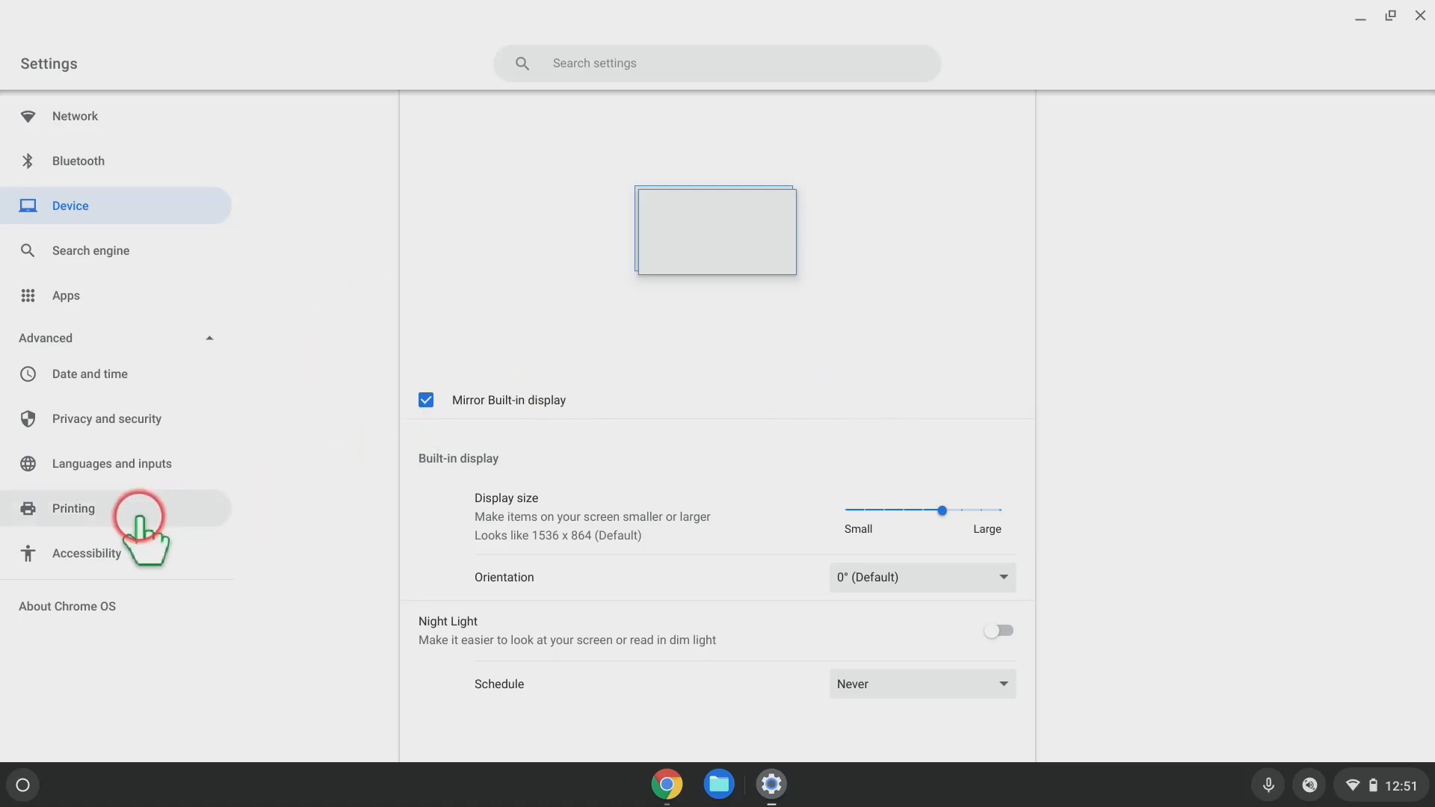
# Return to Manage accessibility features and open Chrome's appearance settings from the Display section.
pyautogui.click(116, 553)
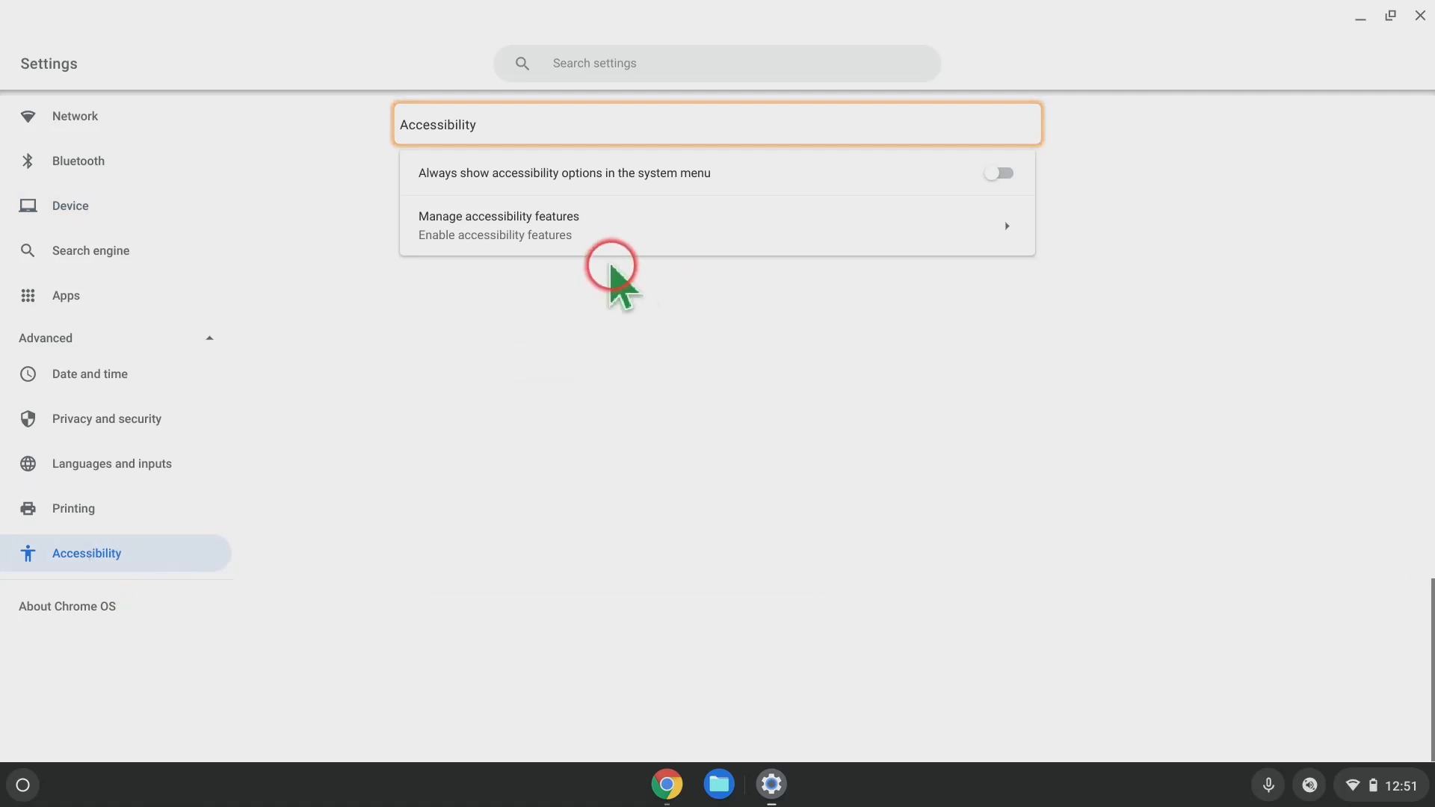
pyautogui.click(593, 247)
pyautogui.scroll(-10, 747, 469)
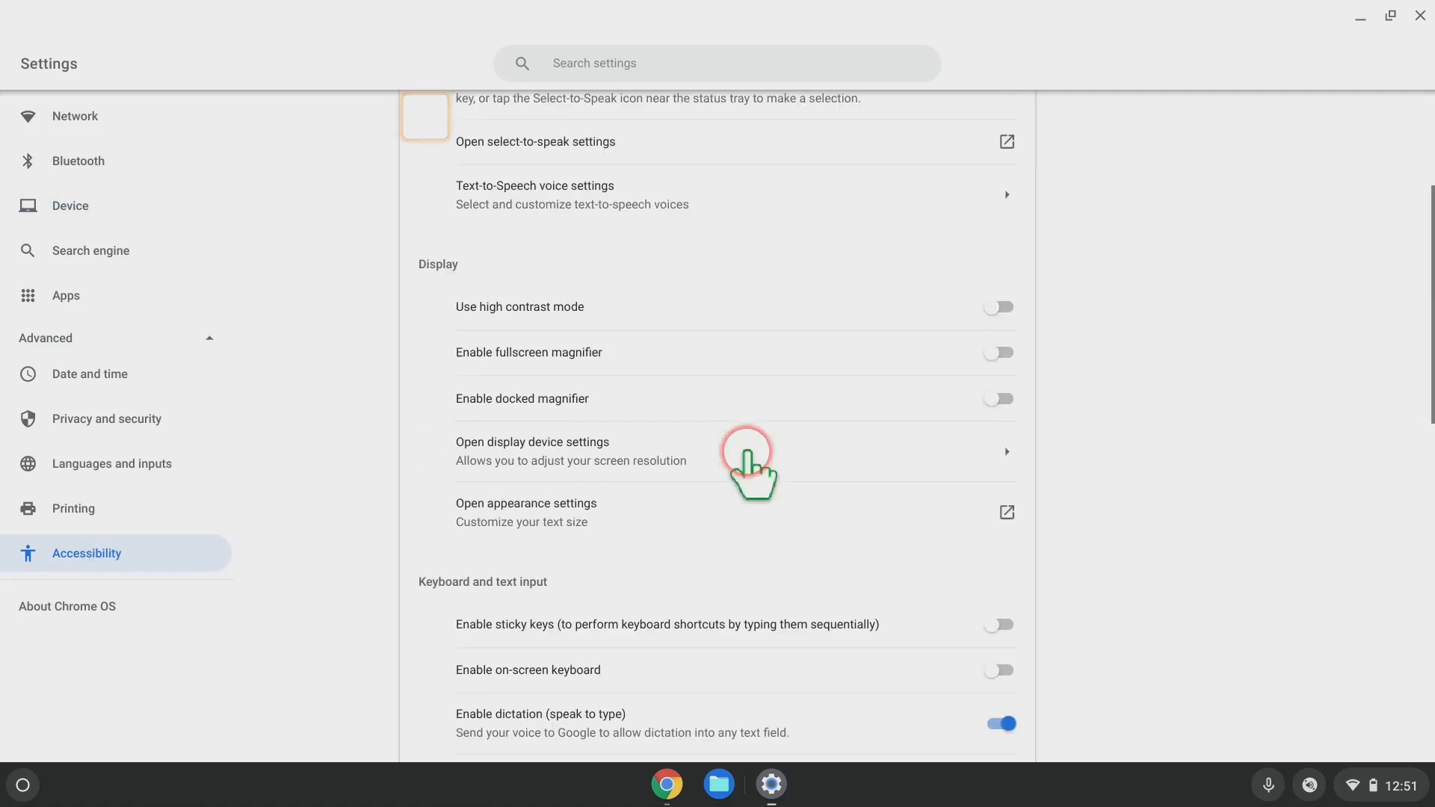
pyautogui.scroll(3, 748, 453)
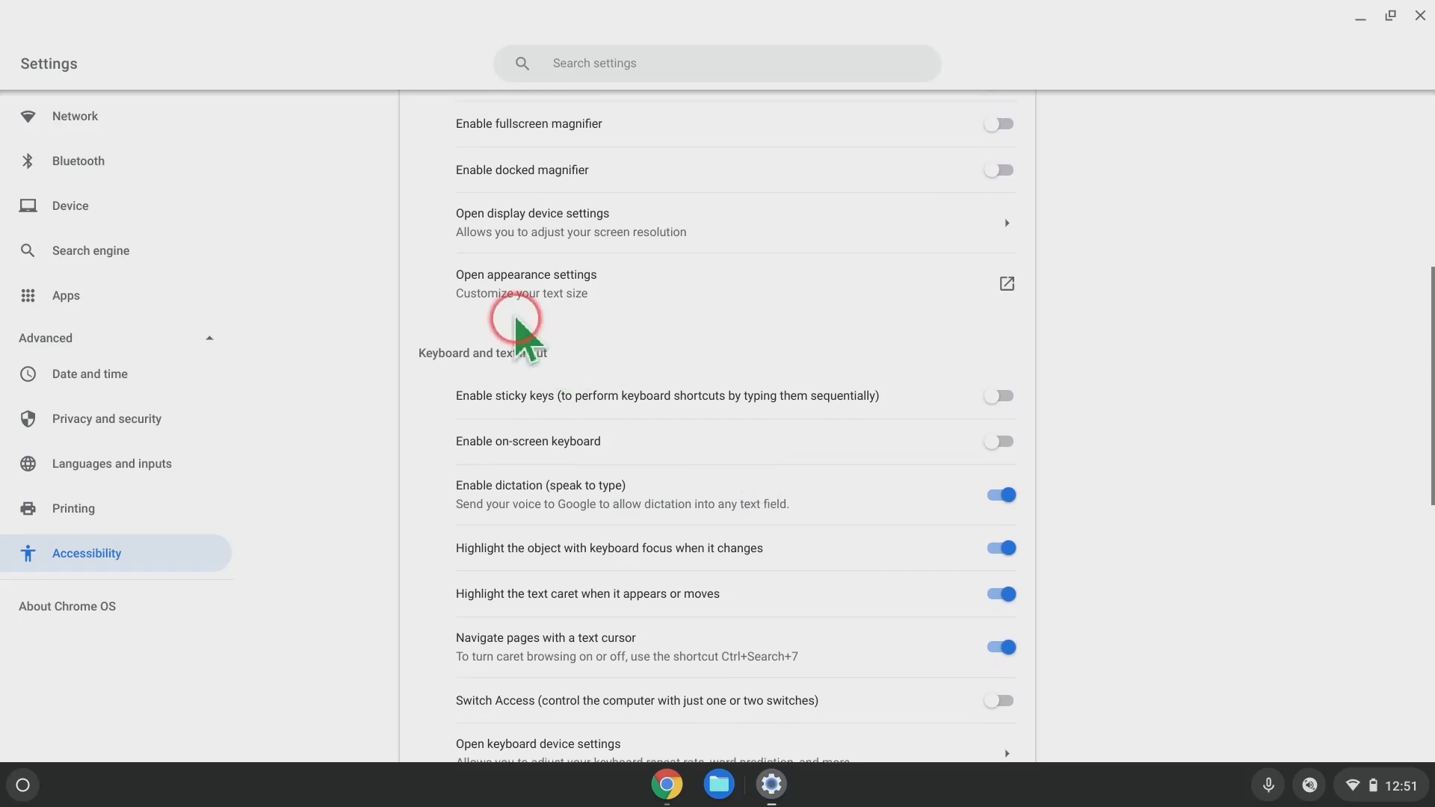
pyautogui.click(546, 293)
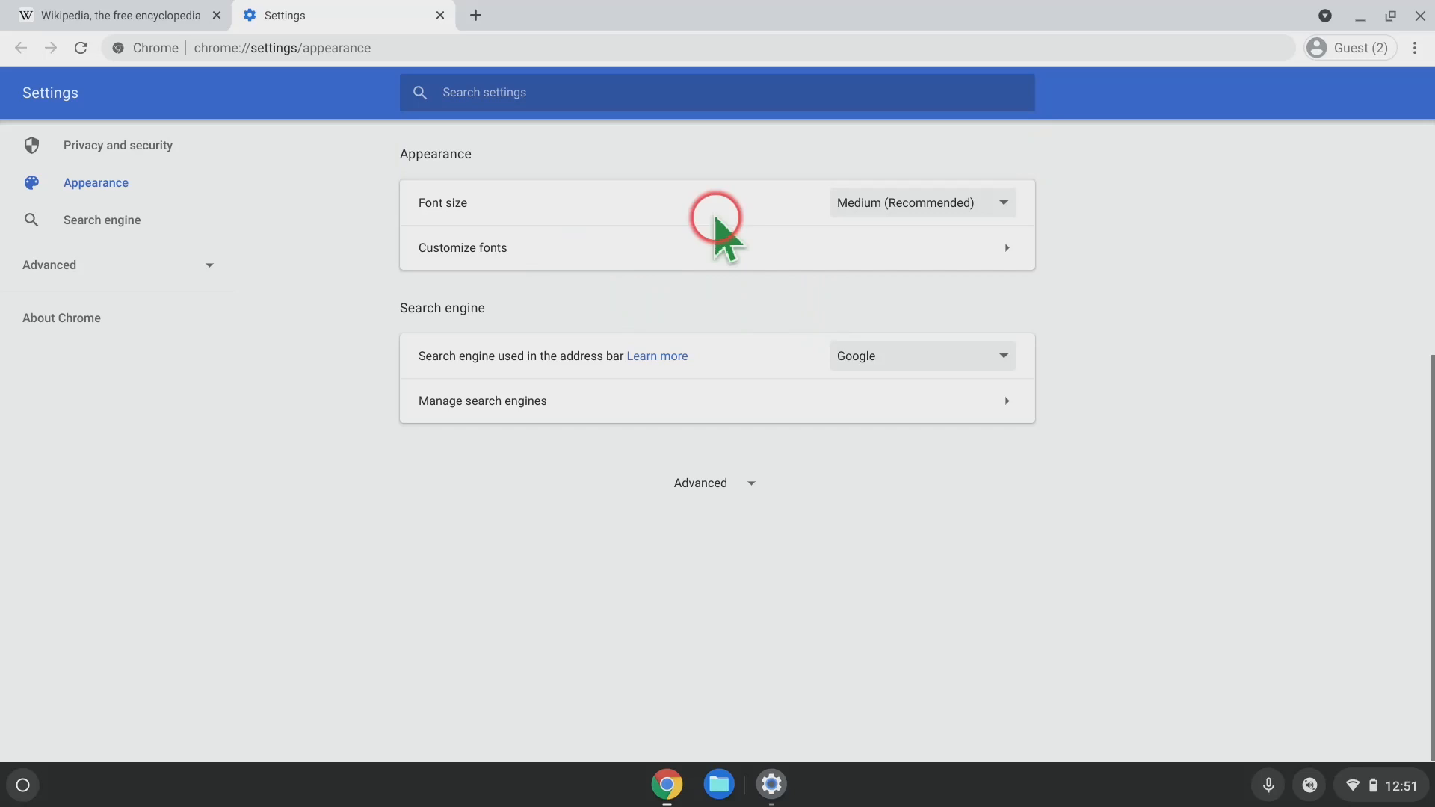
# Keep font size at Medium, then review the Tinos, Arimo and Cousine fonts under Customize fonts.
pyautogui.click(1005, 205)
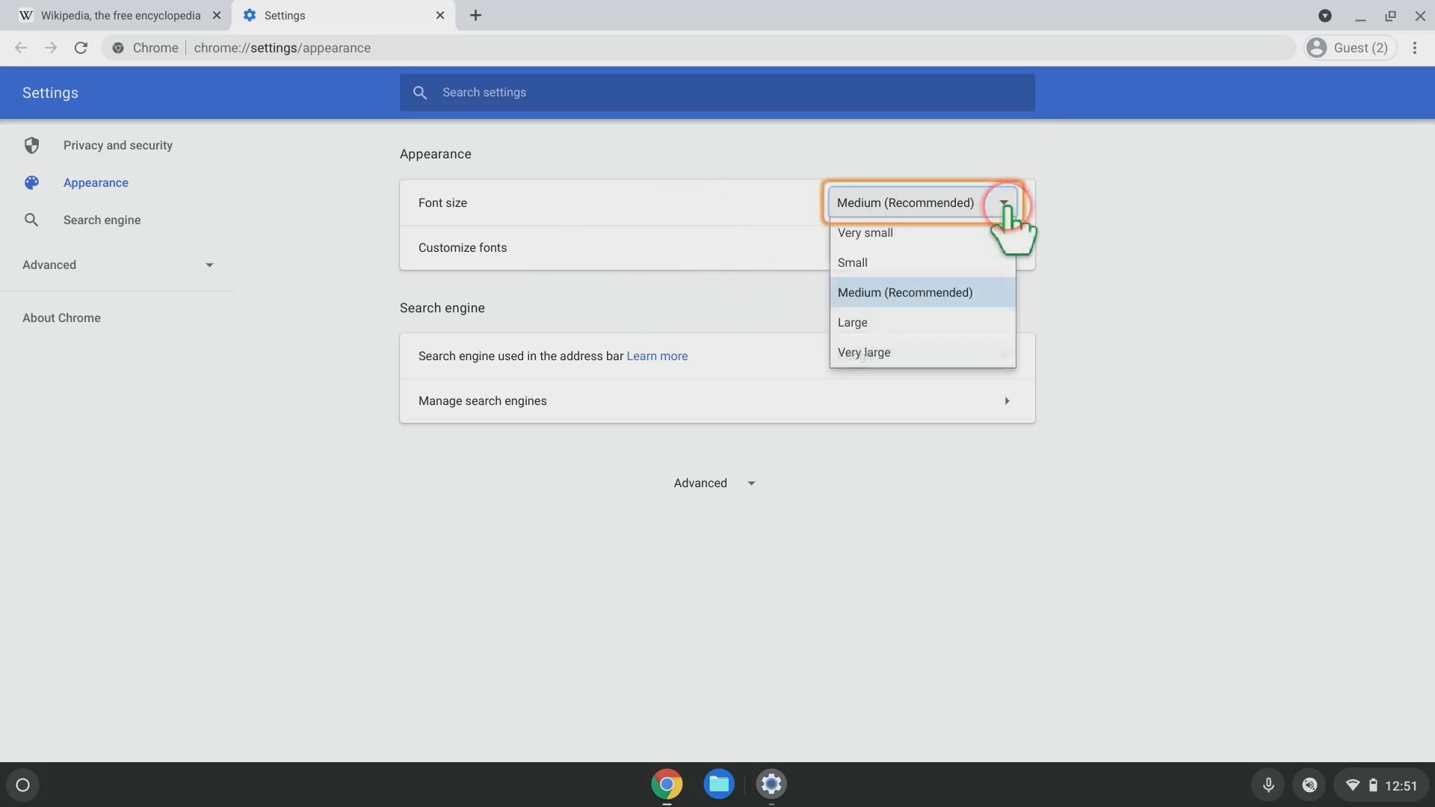
pyautogui.click(1076, 213)
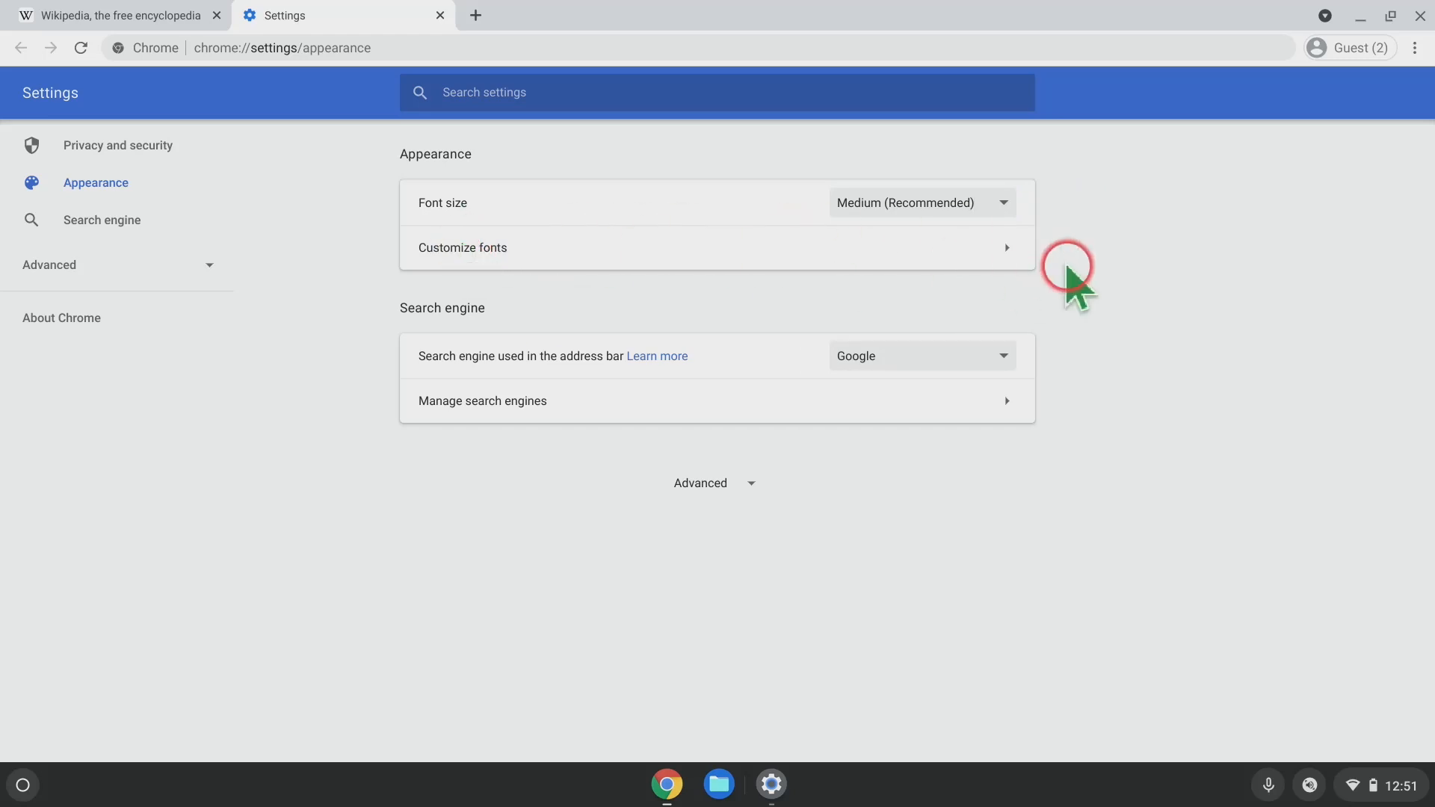
pyautogui.click(998, 262)
pyautogui.scroll(-1, 1189, 294)
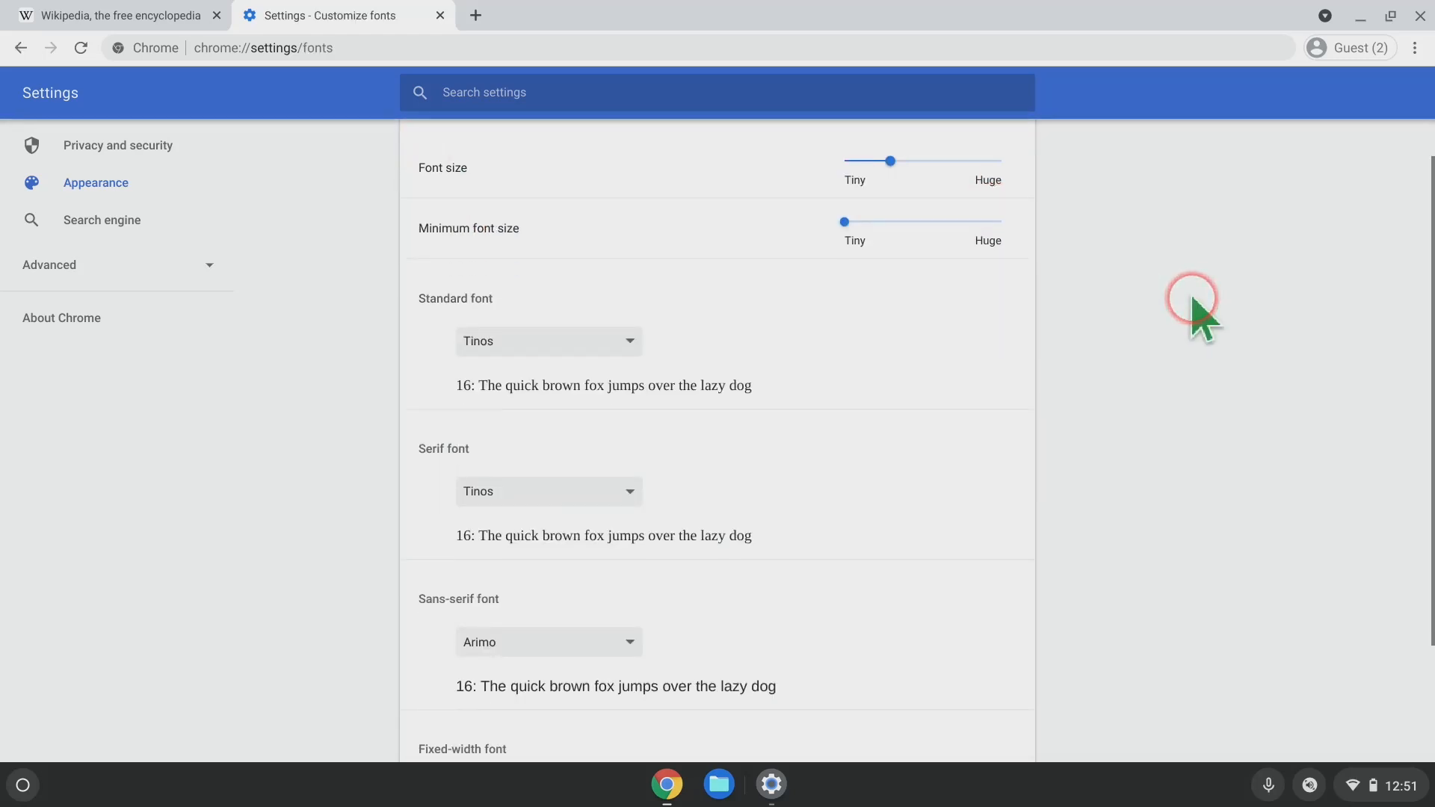
pyautogui.scroll(-4, 851, 335)
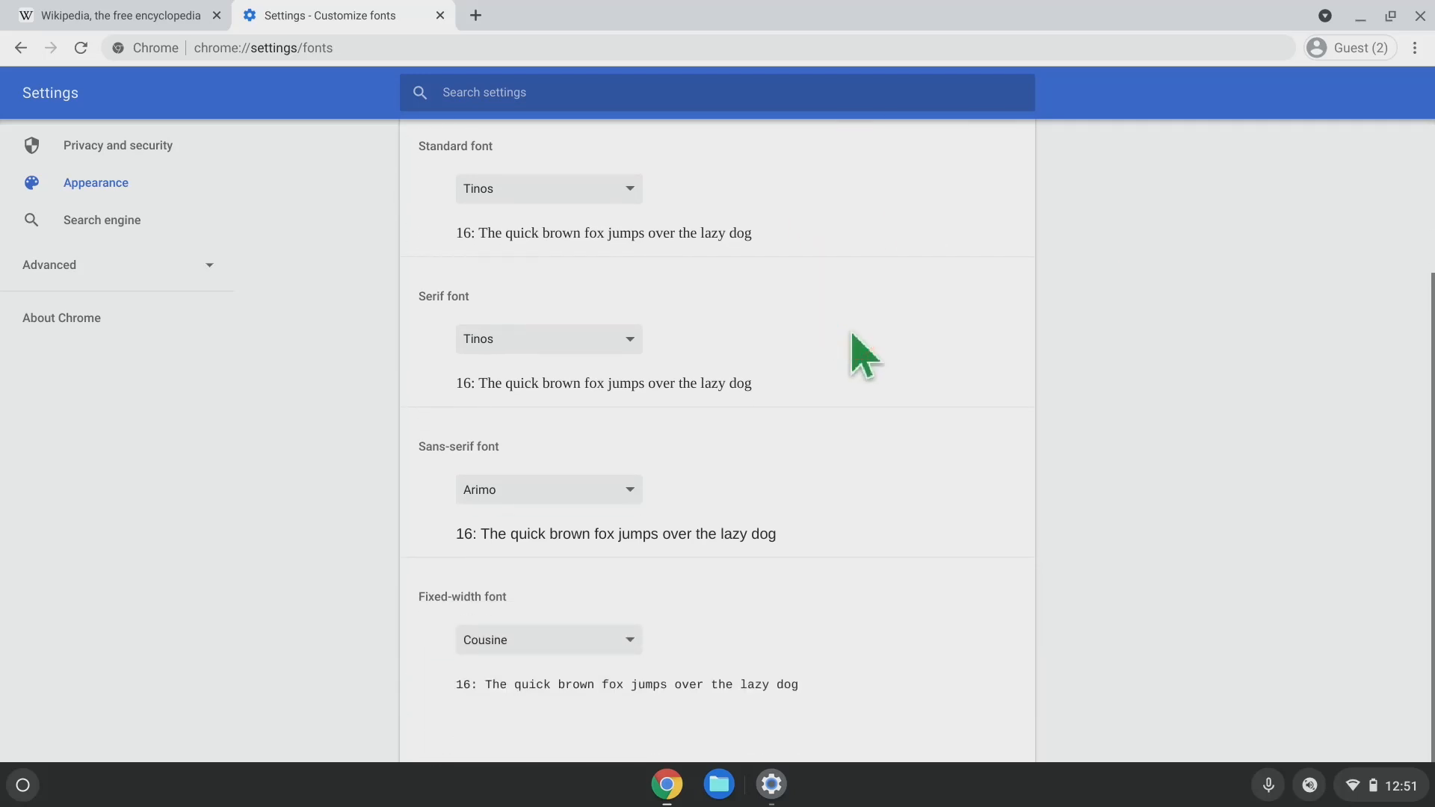
pyautogui.scroll(5, 860, 351)
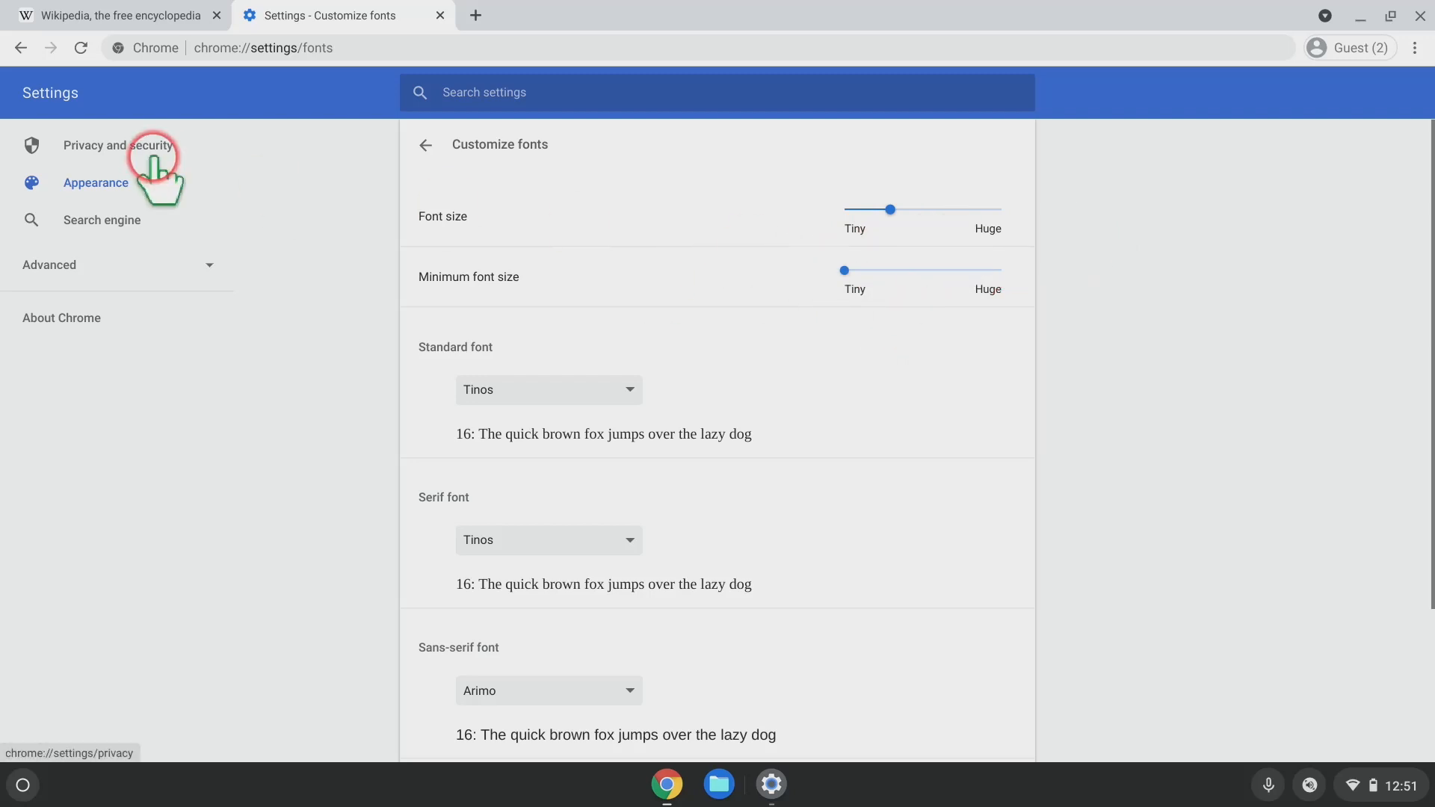
# Leave the font options, expand Advanced, choose Accessibility, and open Manage accessibility features.
pyautogui.click(23, 49)
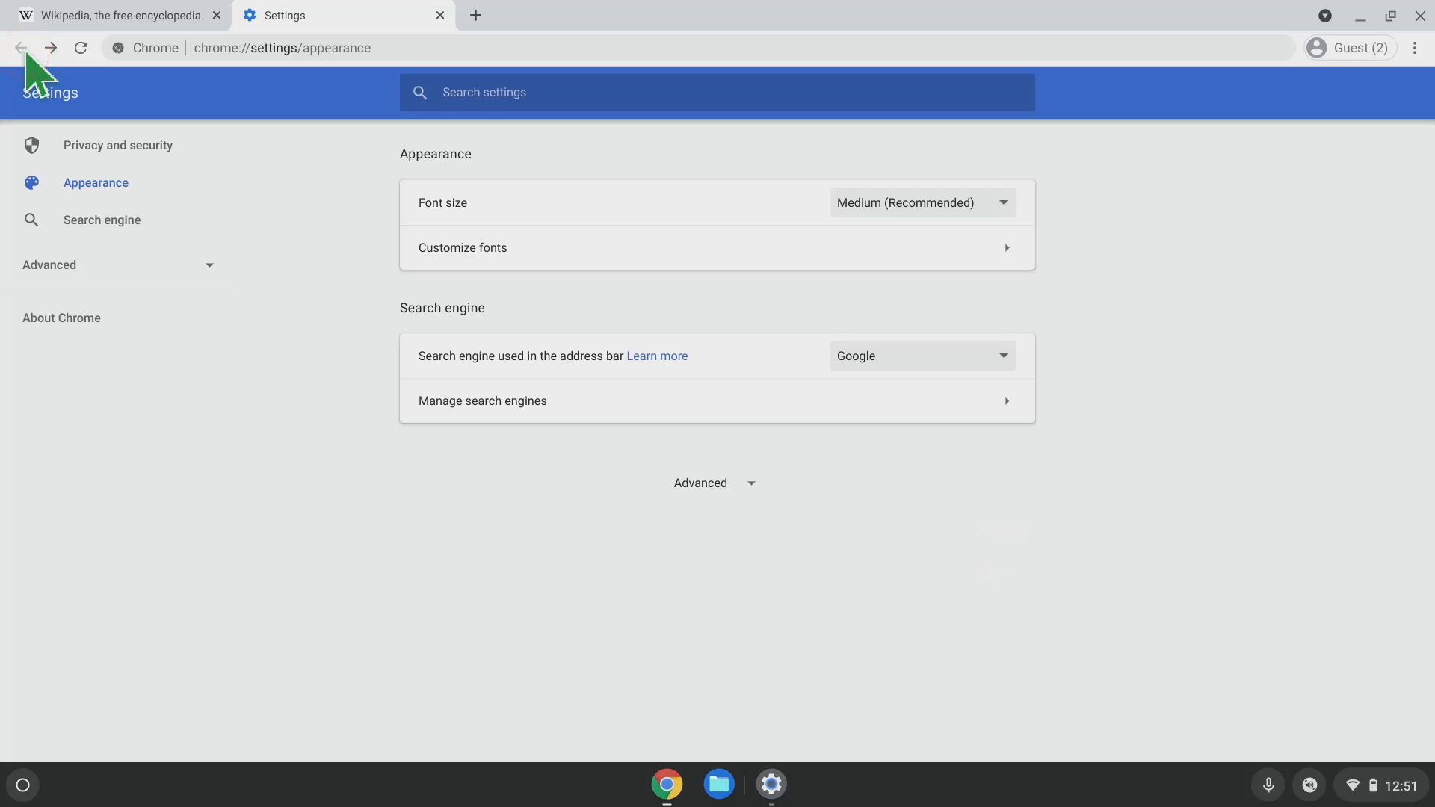
pyautogui.click(95, 280)
pyautogui.click(120, 389)
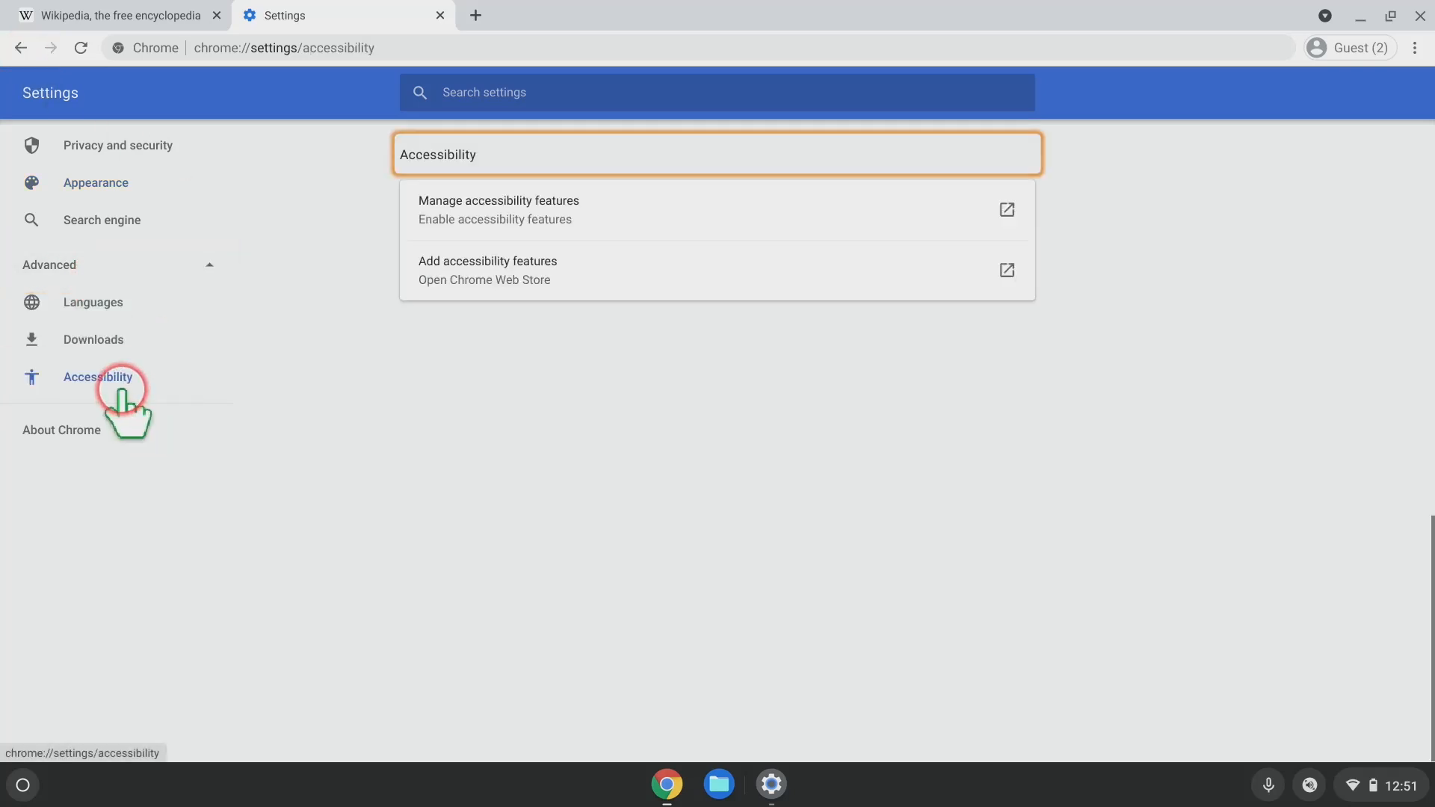
pyautogui.click(591, 218)
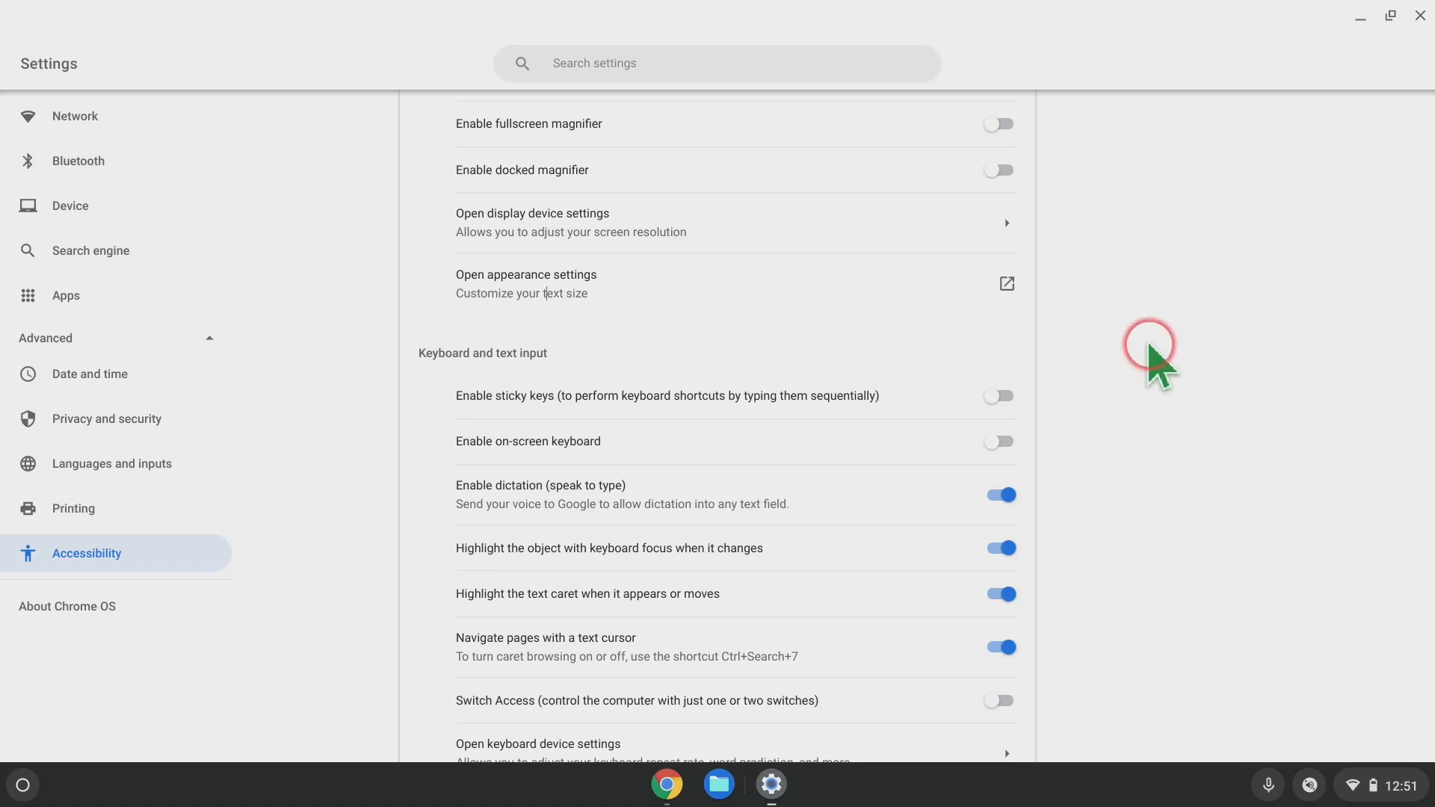
pyautogui.scroll(-3, 906, 349)
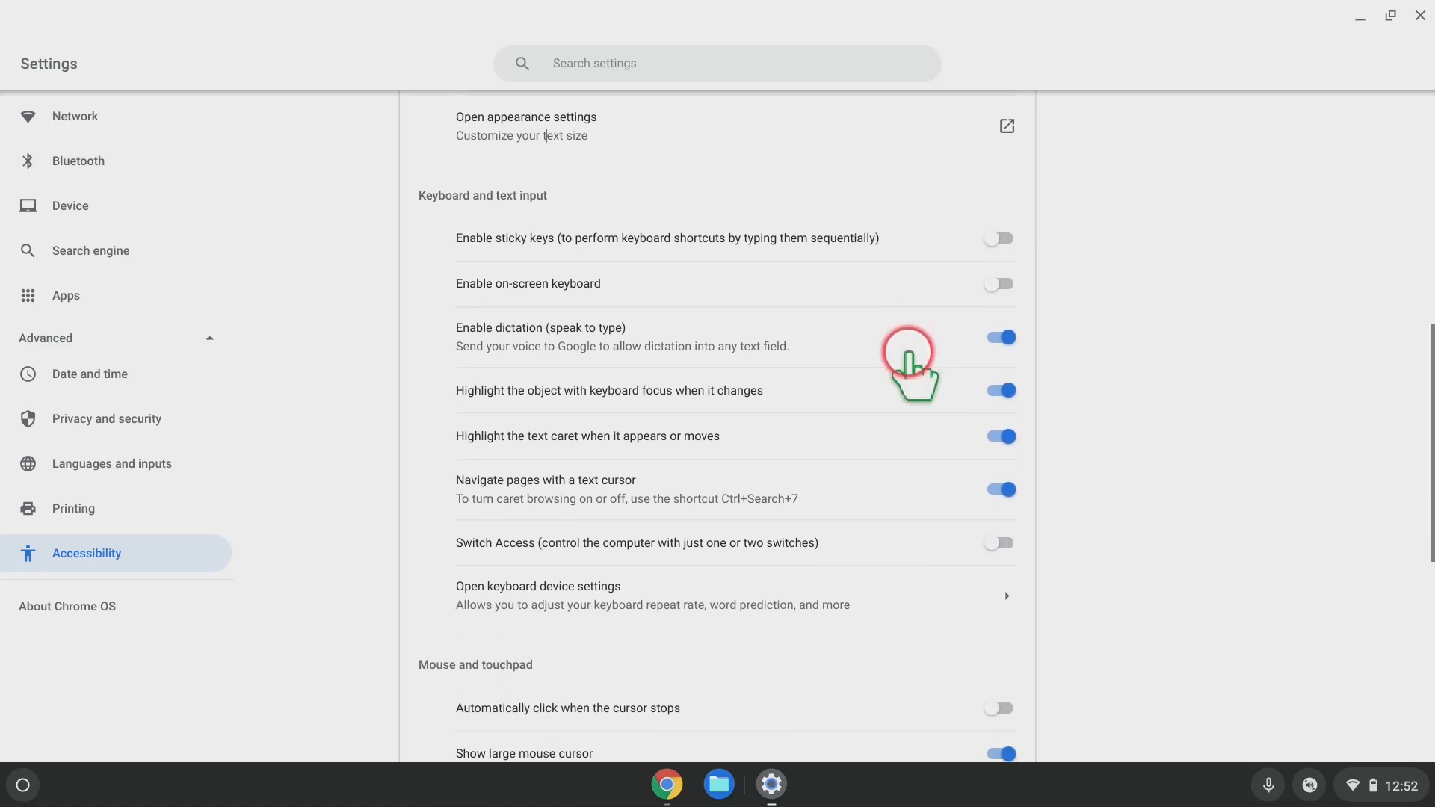
pyautogui.scroll(1, 913, 366)
pyautogui.scroll(4, 910, 357)
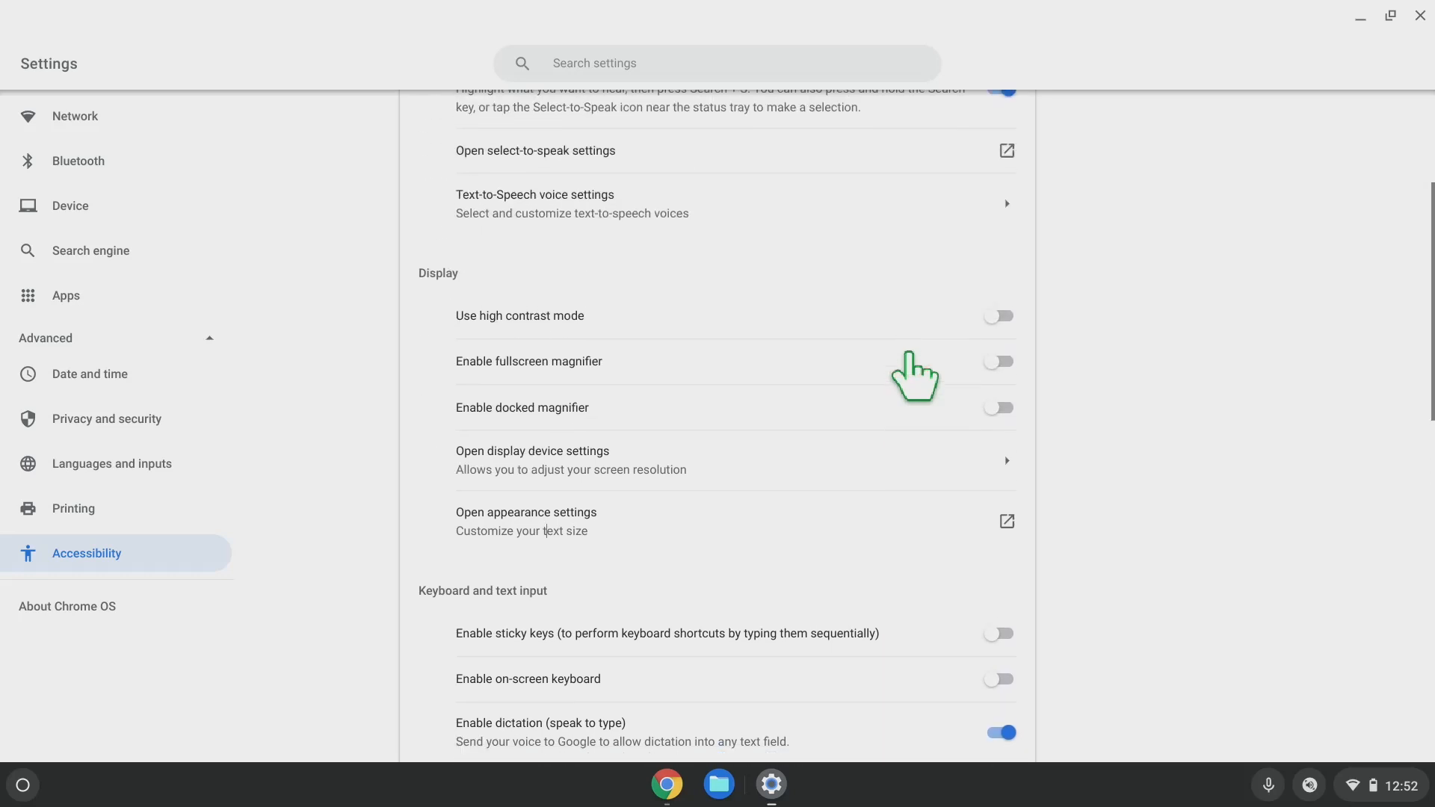
pyautogui.scroll(-1, 913, 370)
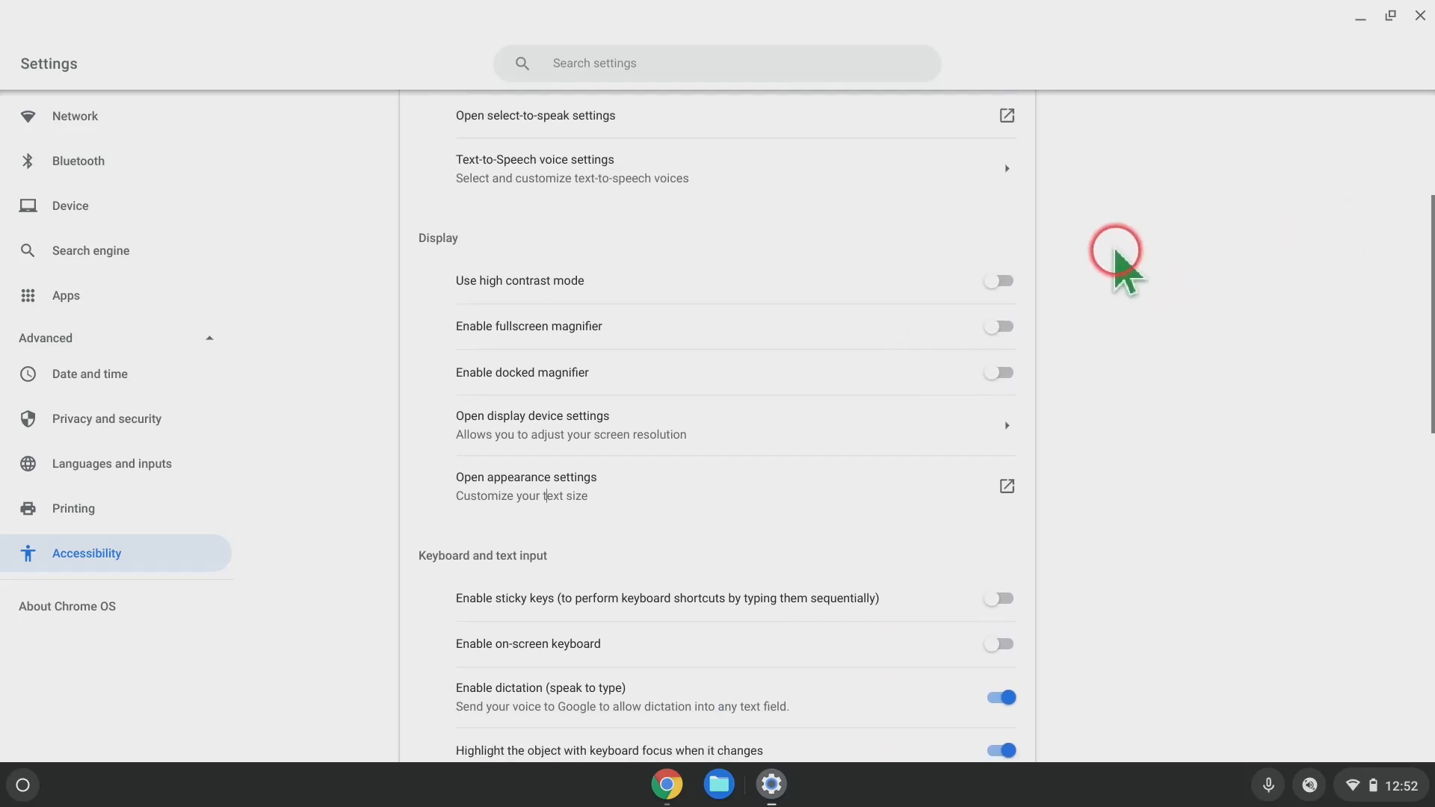
pyautogui.scroll(-1, 797, 199)
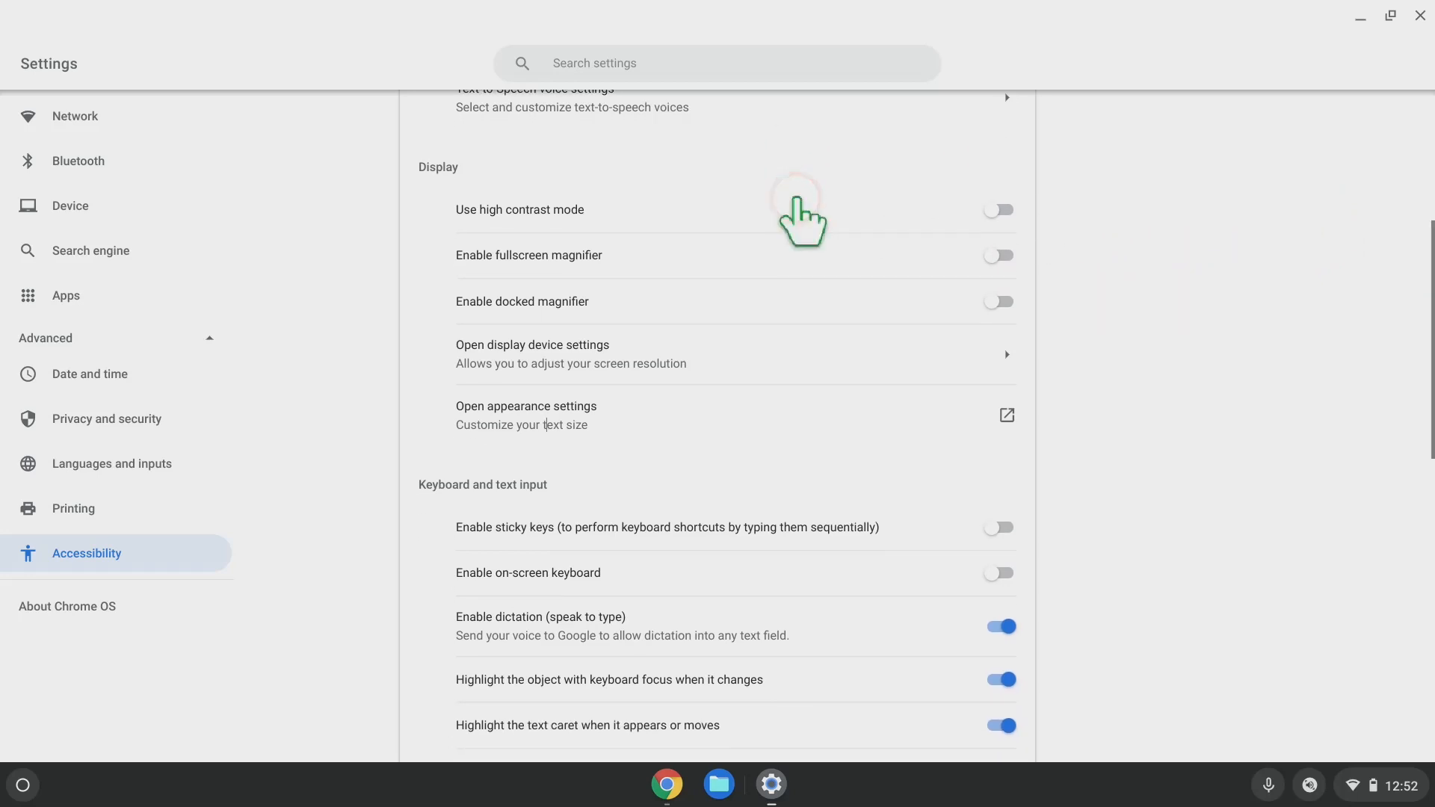
pyautogui.scroll(-3, 1144, 390)
pyautogui.scroll(-1, 1144, 391)
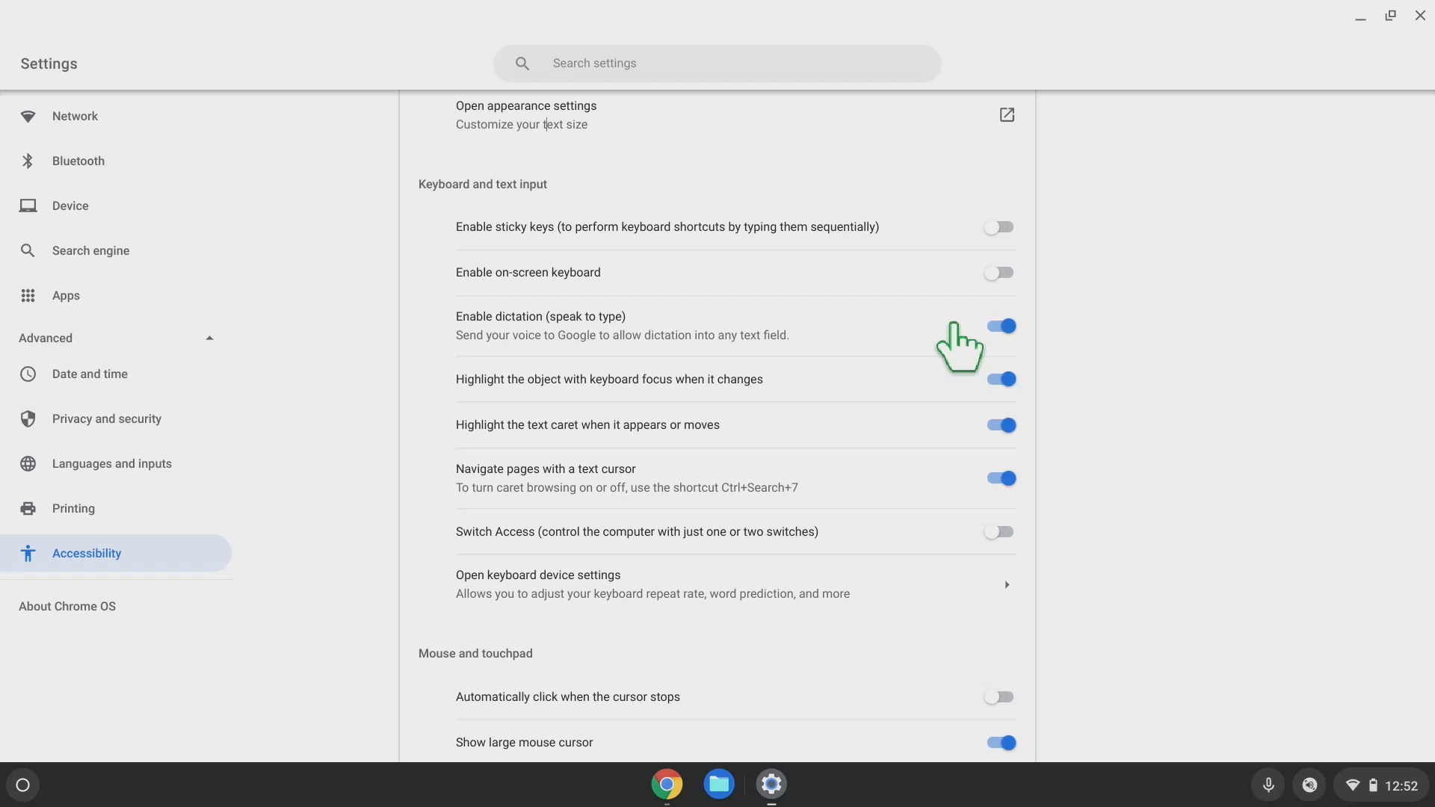
pyautogui.click(738, 71)
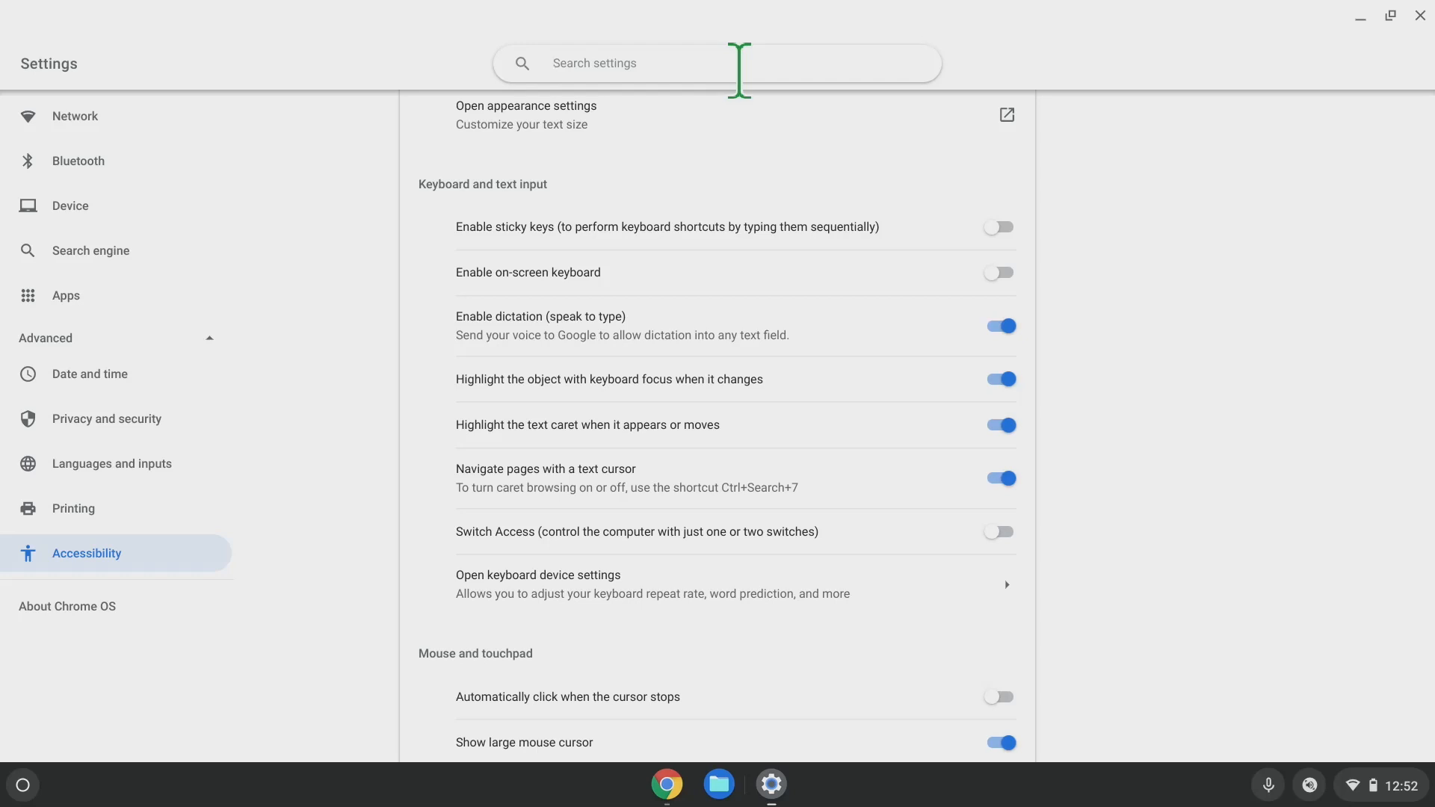
pyautogui.press('super+d')
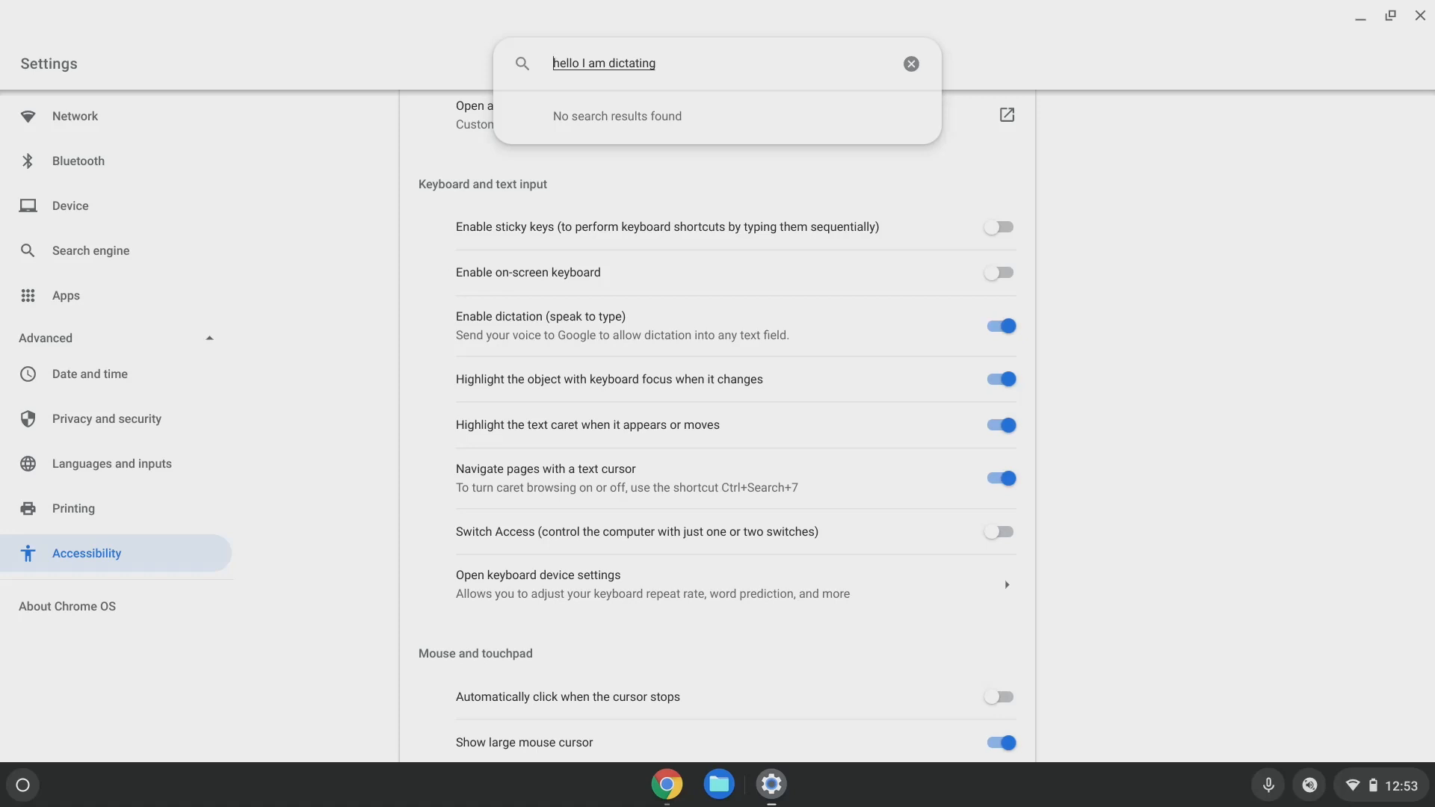
pyautogui.hotkey('ctrl', 'a')
pyautogui.press('BackSpace')
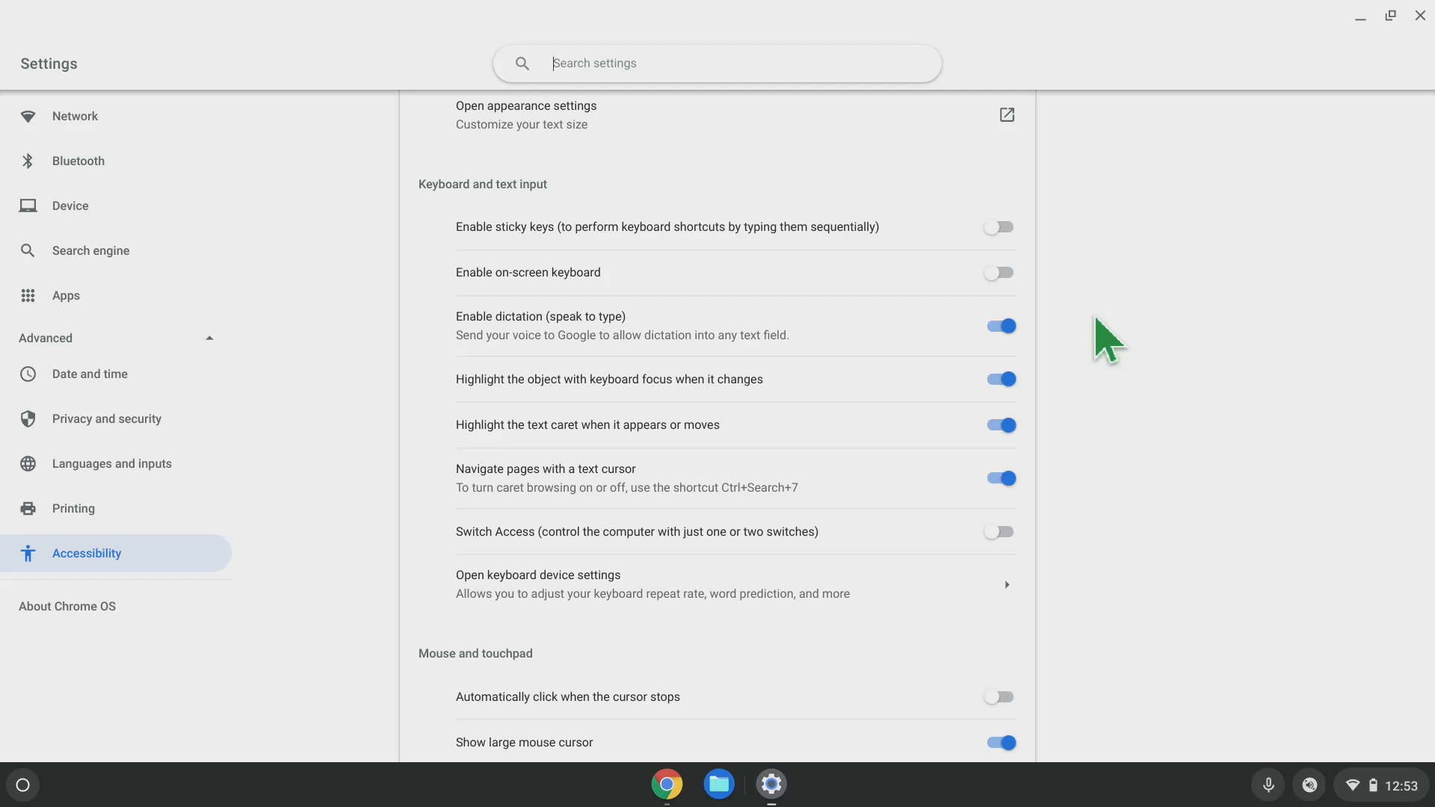
pyautogui.scroll(-3, 1106, 340)
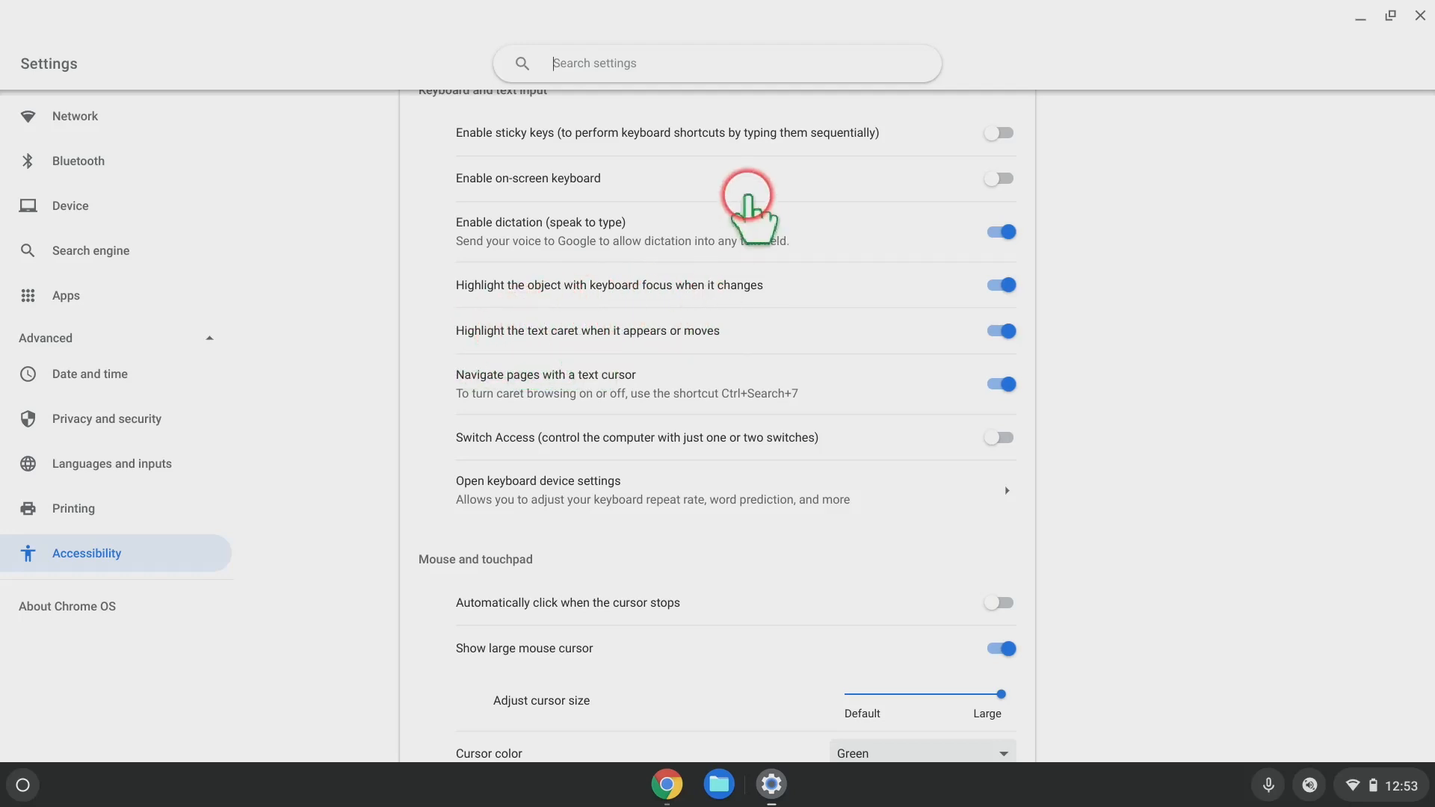
pyautogui.click(622, 71)
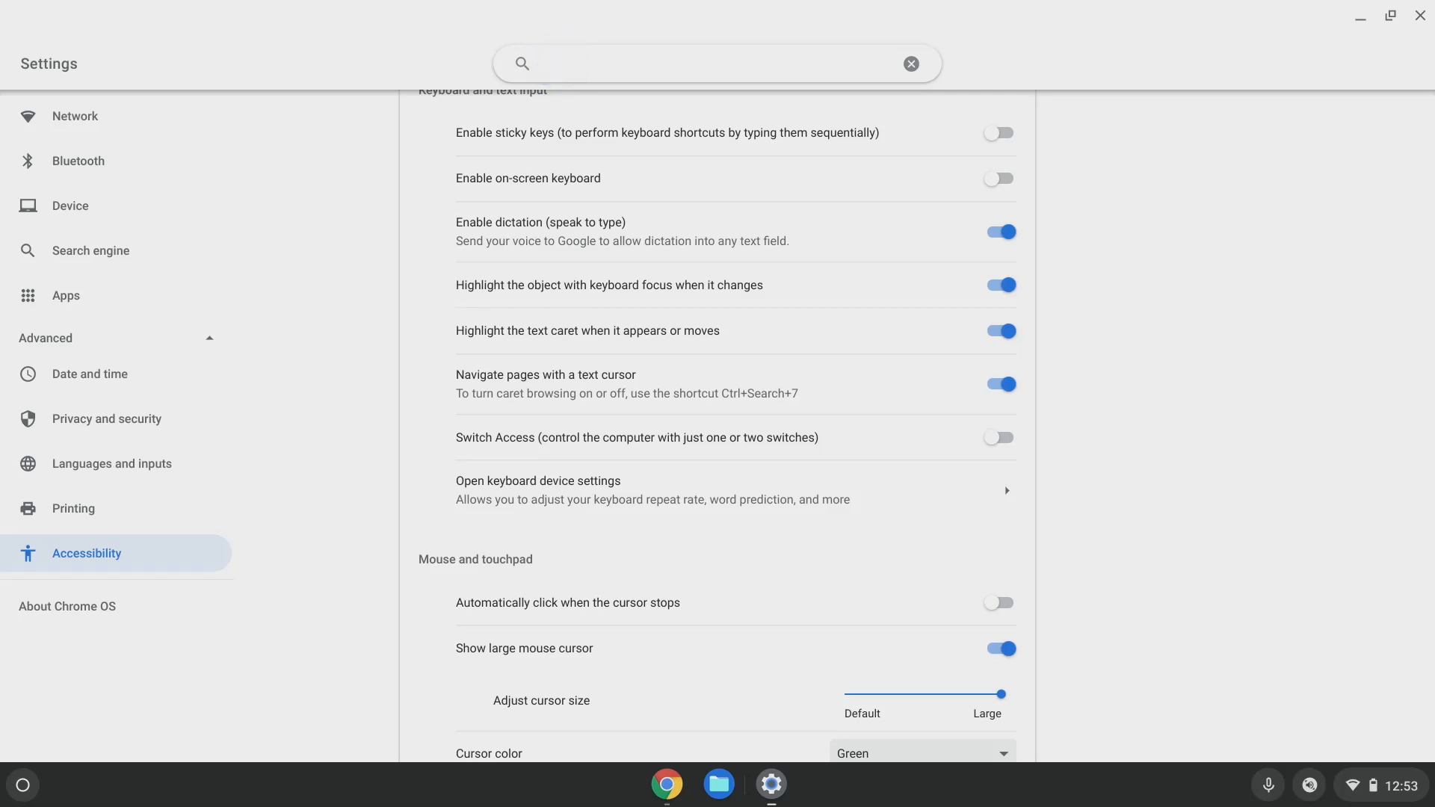
pyautogui.press('BackSpace')
pyautogui.press('BackSpace')
pyautogui.press('BackSpace')
pyautogui.press('Tab')
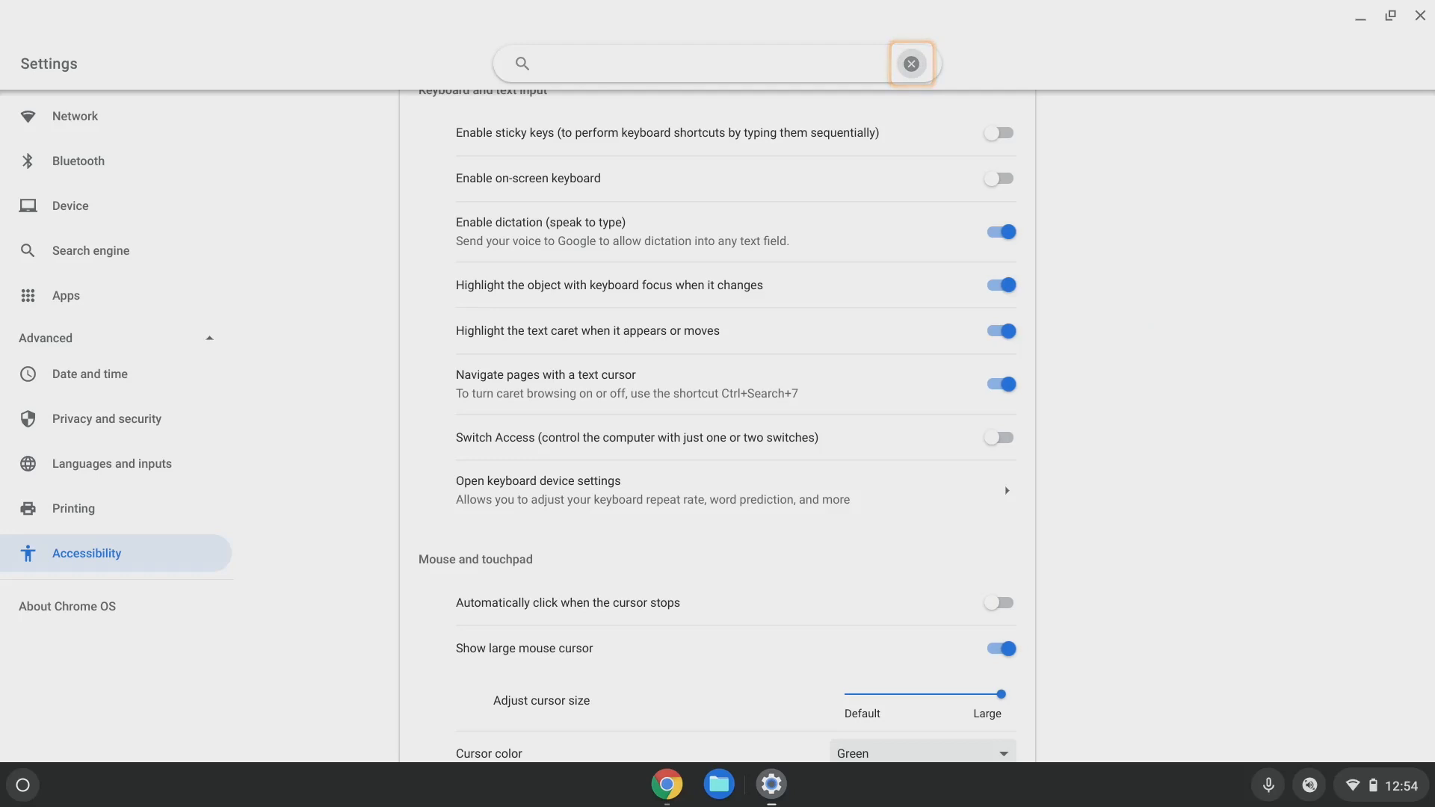
pyautogui.press('Tab')
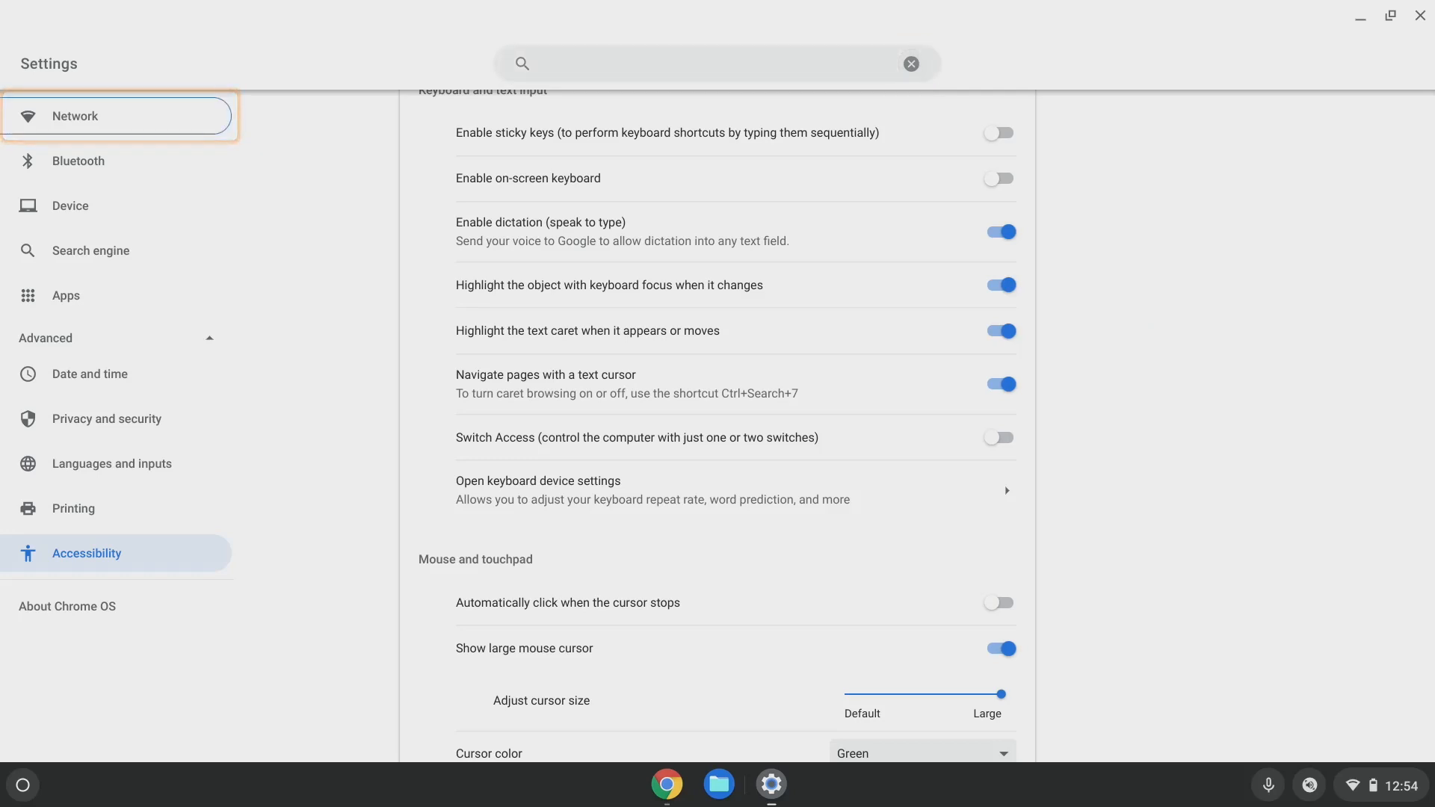
pyautogui.press('Tab')
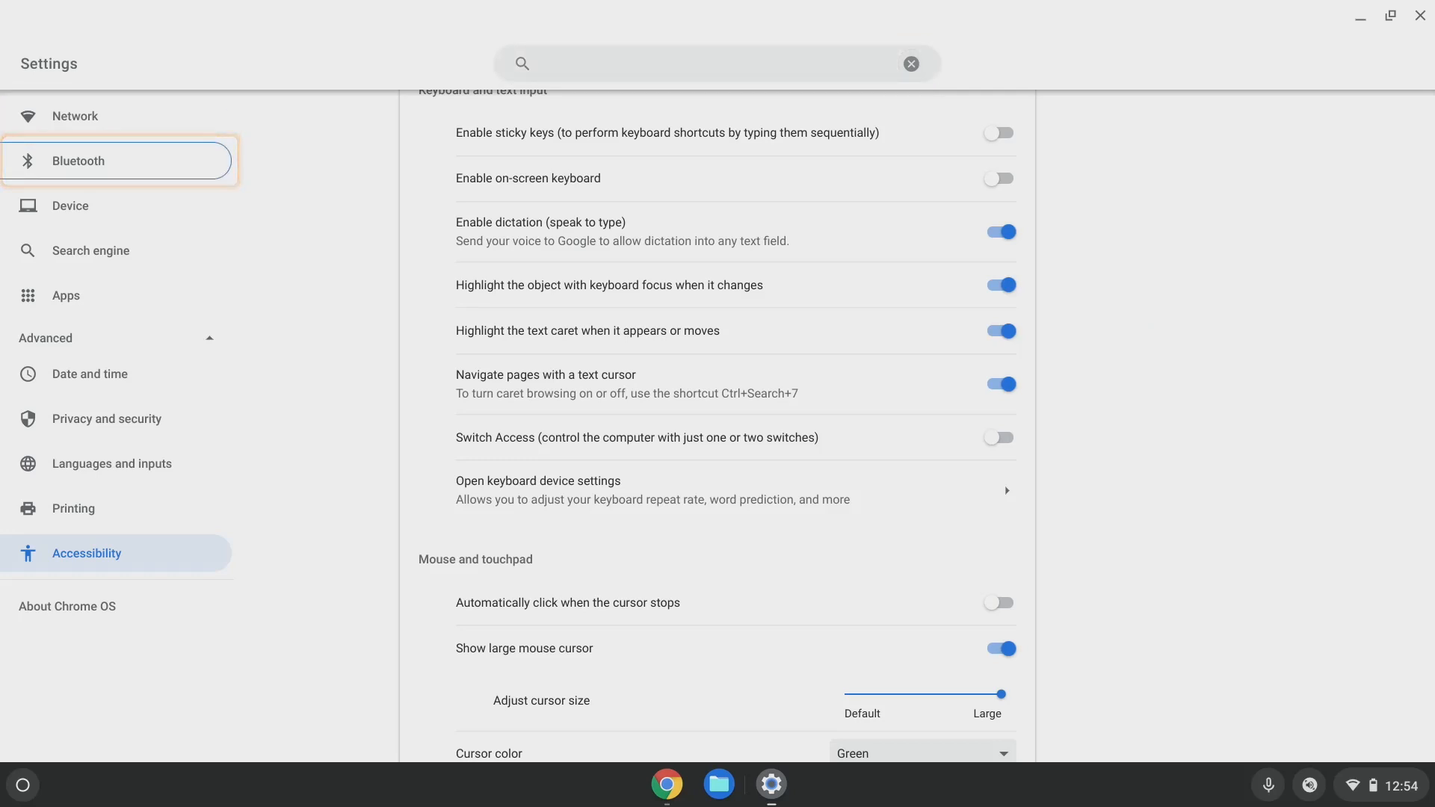
pyautogui.press('Tab')
pyautogui.press('Tab')
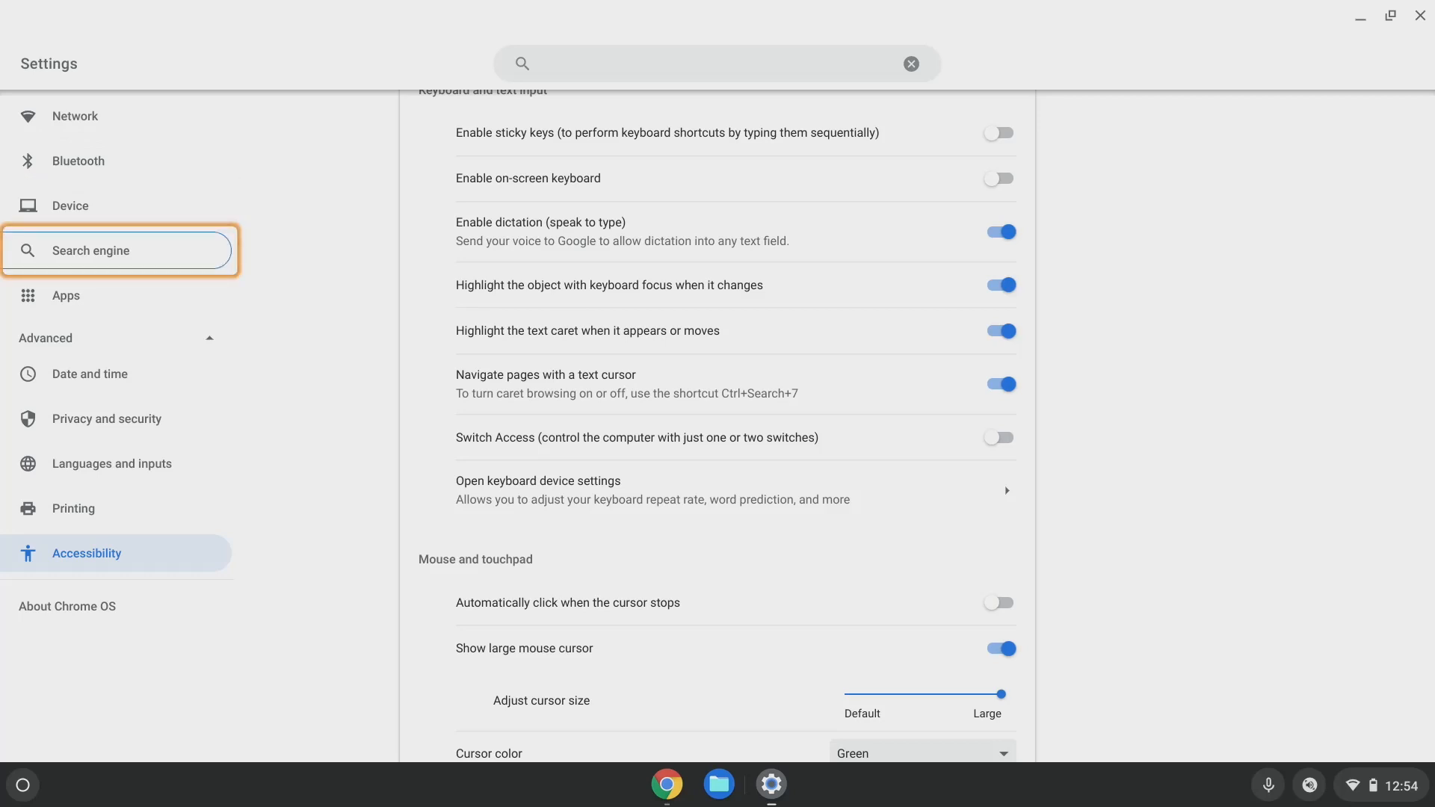
pyautogui.press('Tab')
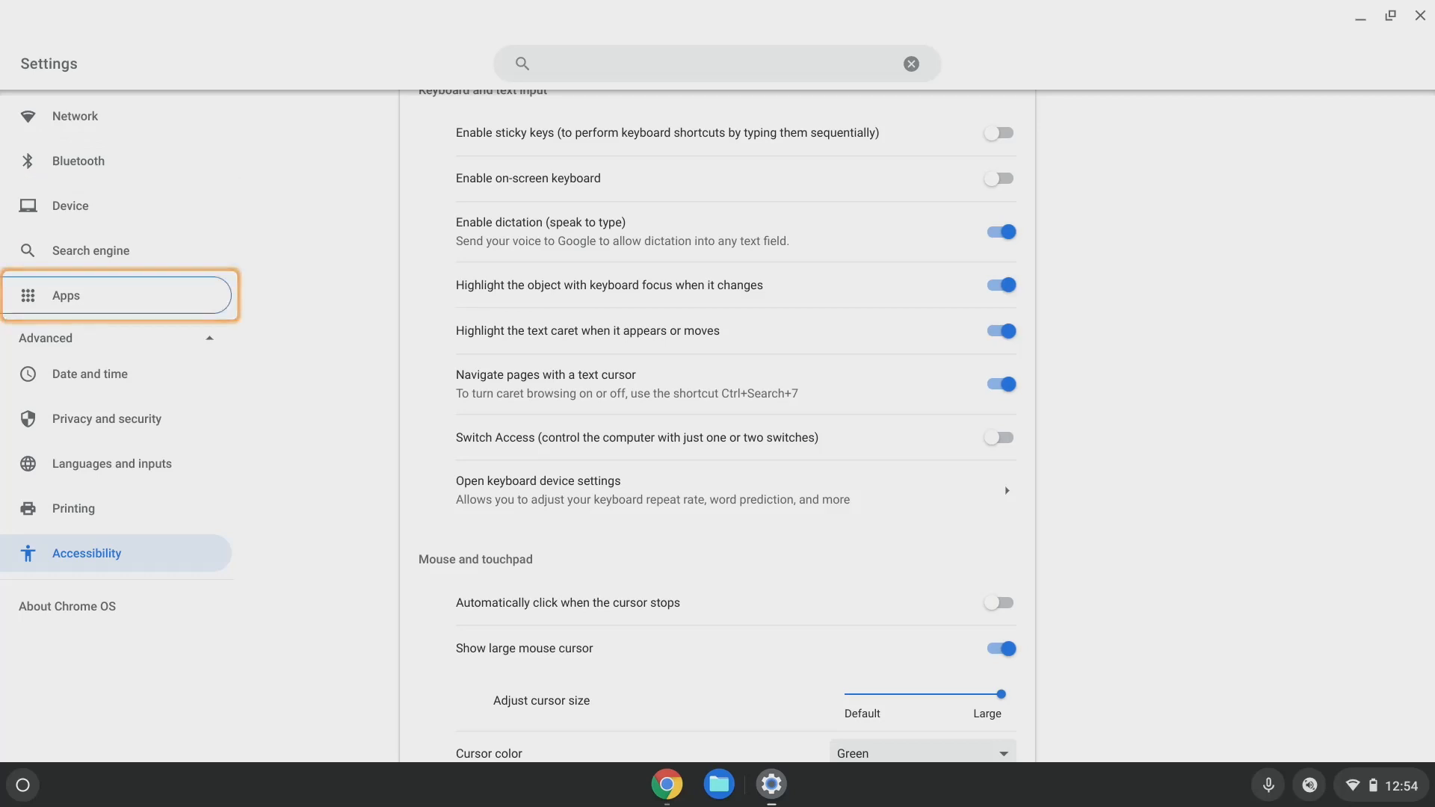
pyautogui.press('Tab')
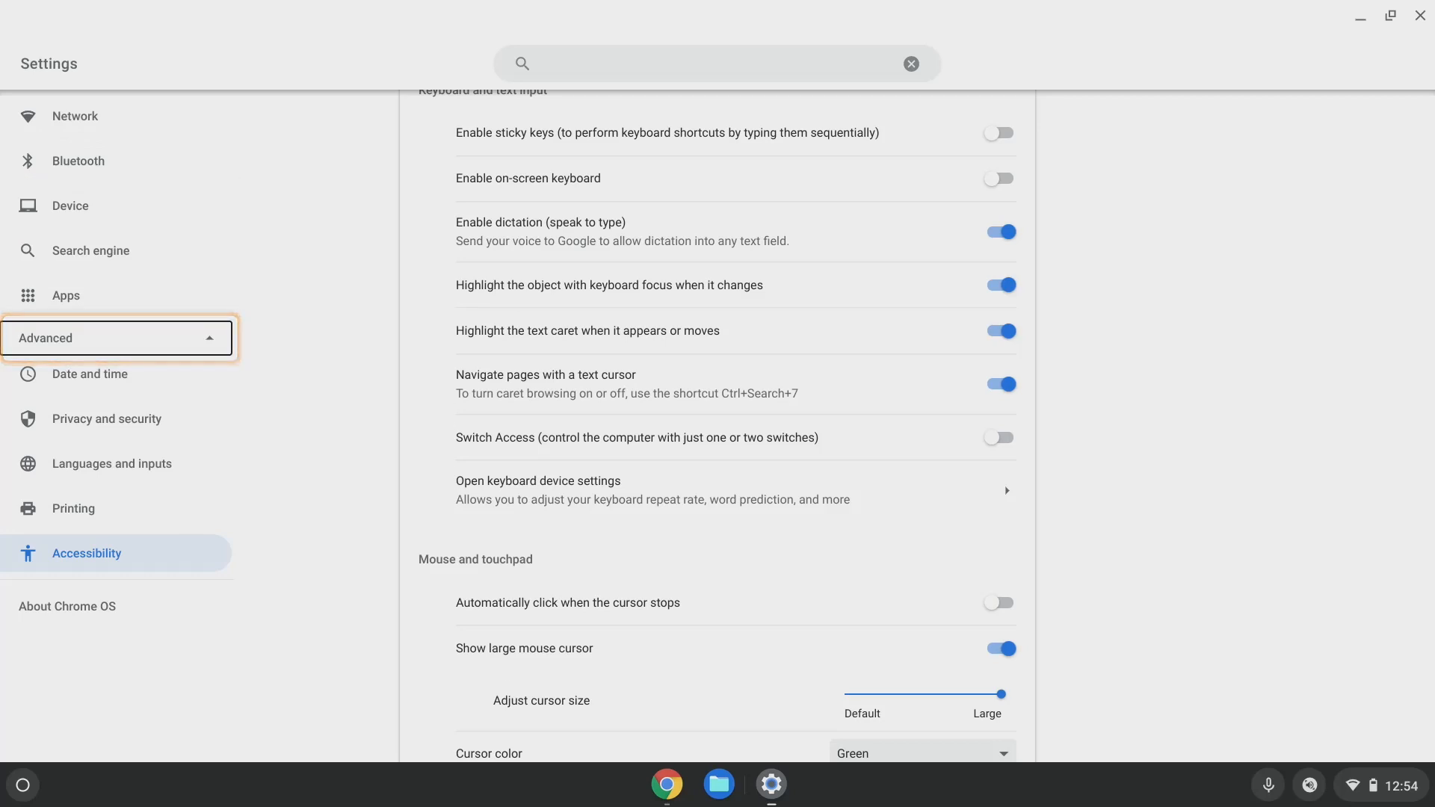
pyautogui.hotkey('shift', 'Tab')
pyautogui.hotkey('shift', 'Tab')
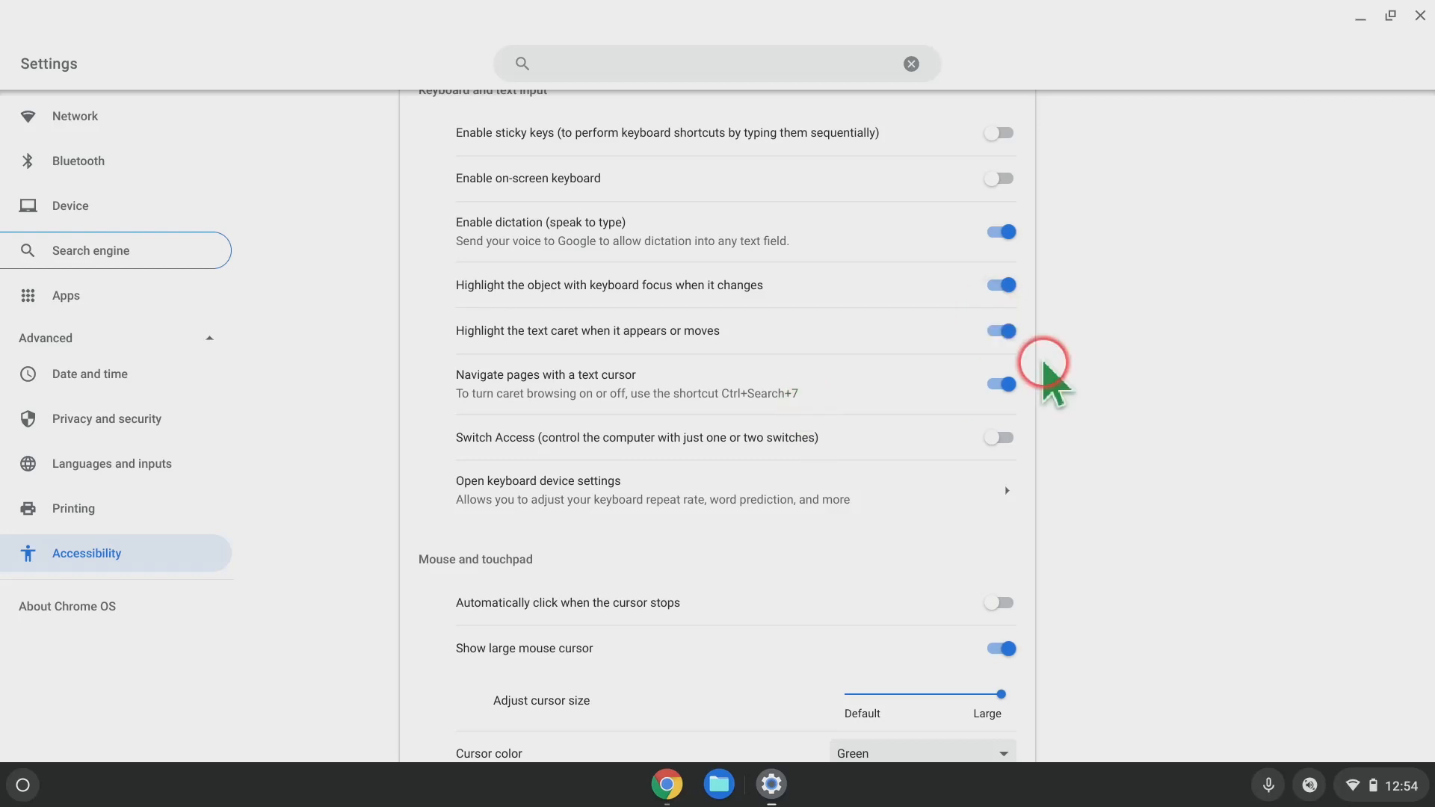
# Switch off navigating pages with a text cursor and focus the Wikipedia page in Chrome.
pyautogui.scroll(-2, 1084, 430)
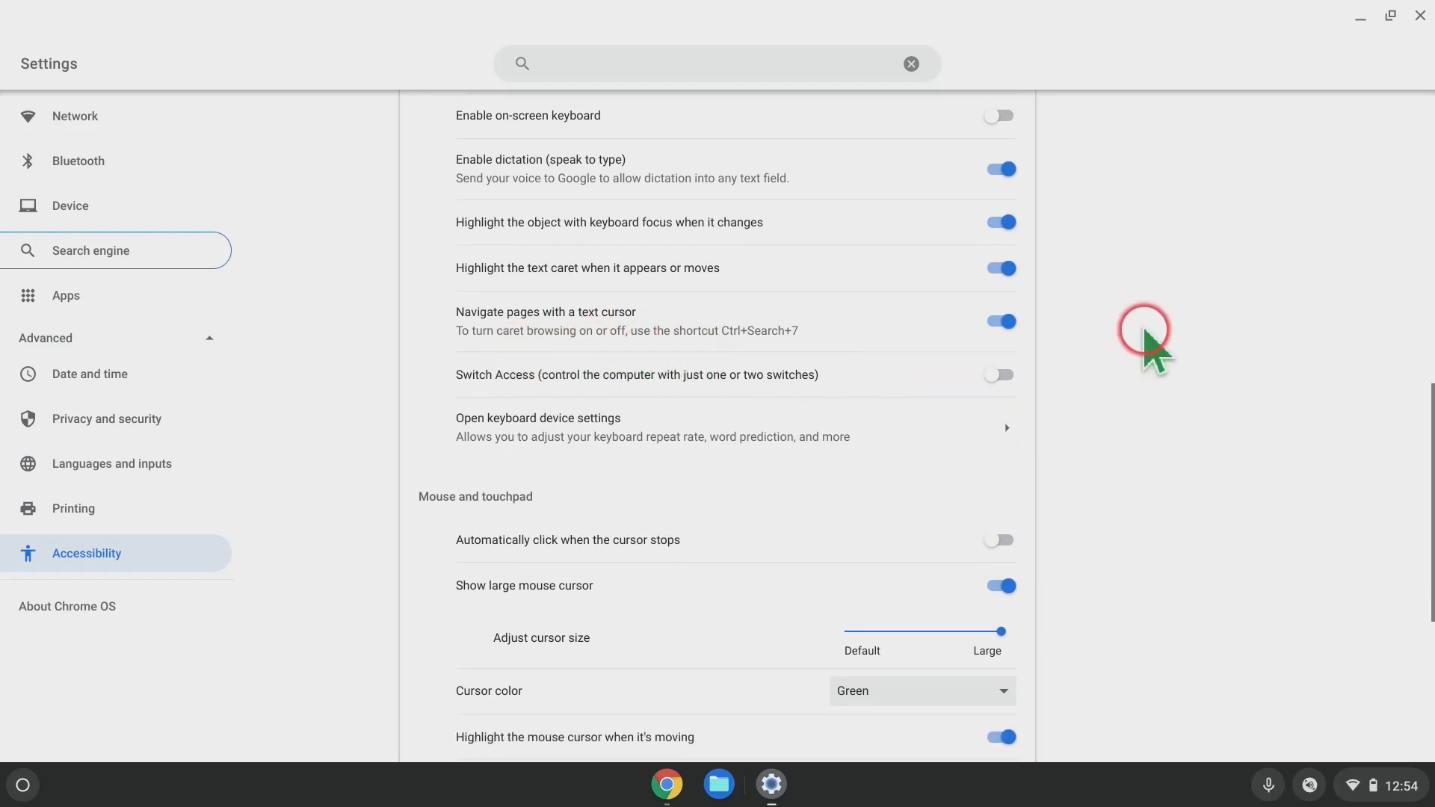
pyautogui.click(999, 323)
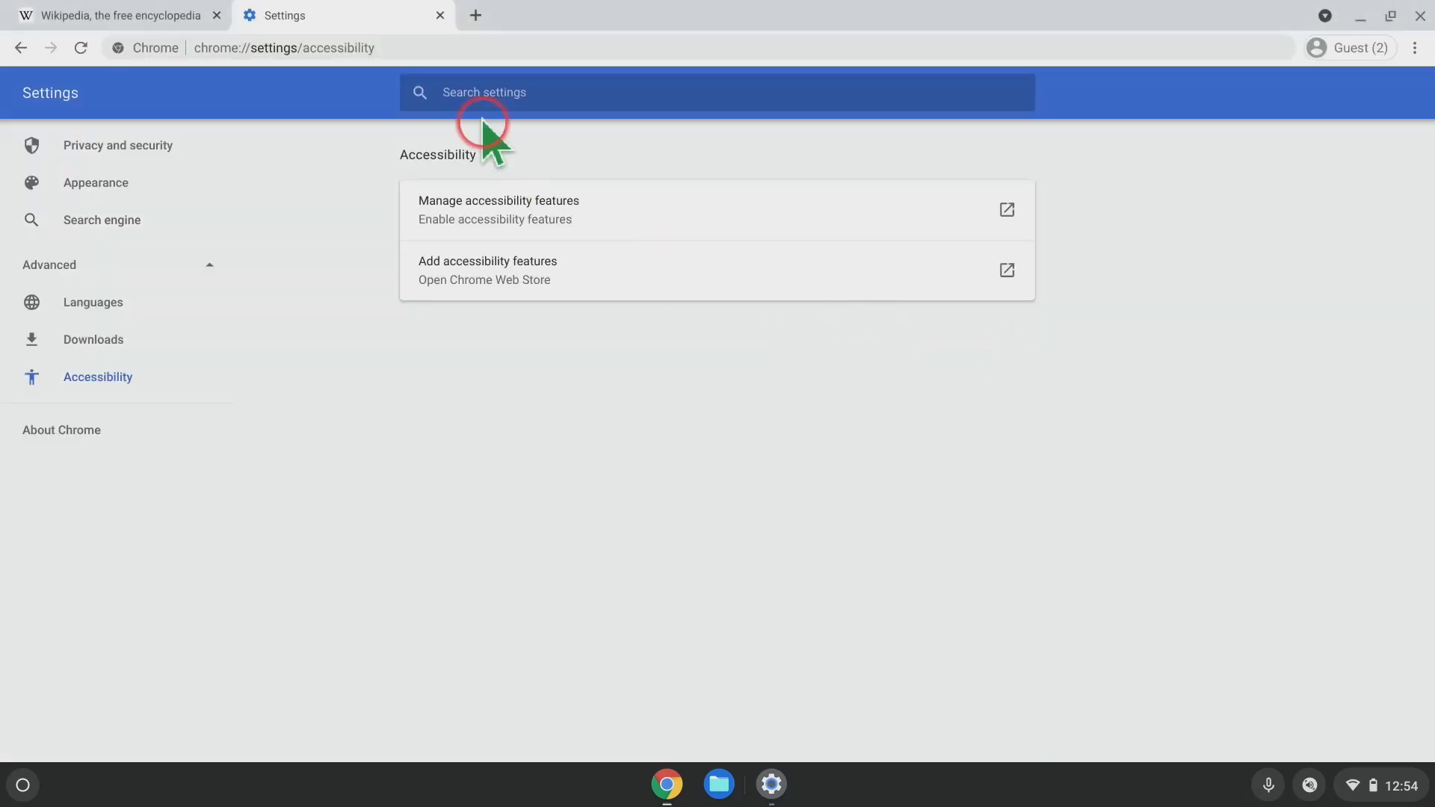
pyautogui.click(168, 14)
pyautogui.click(606, 241)
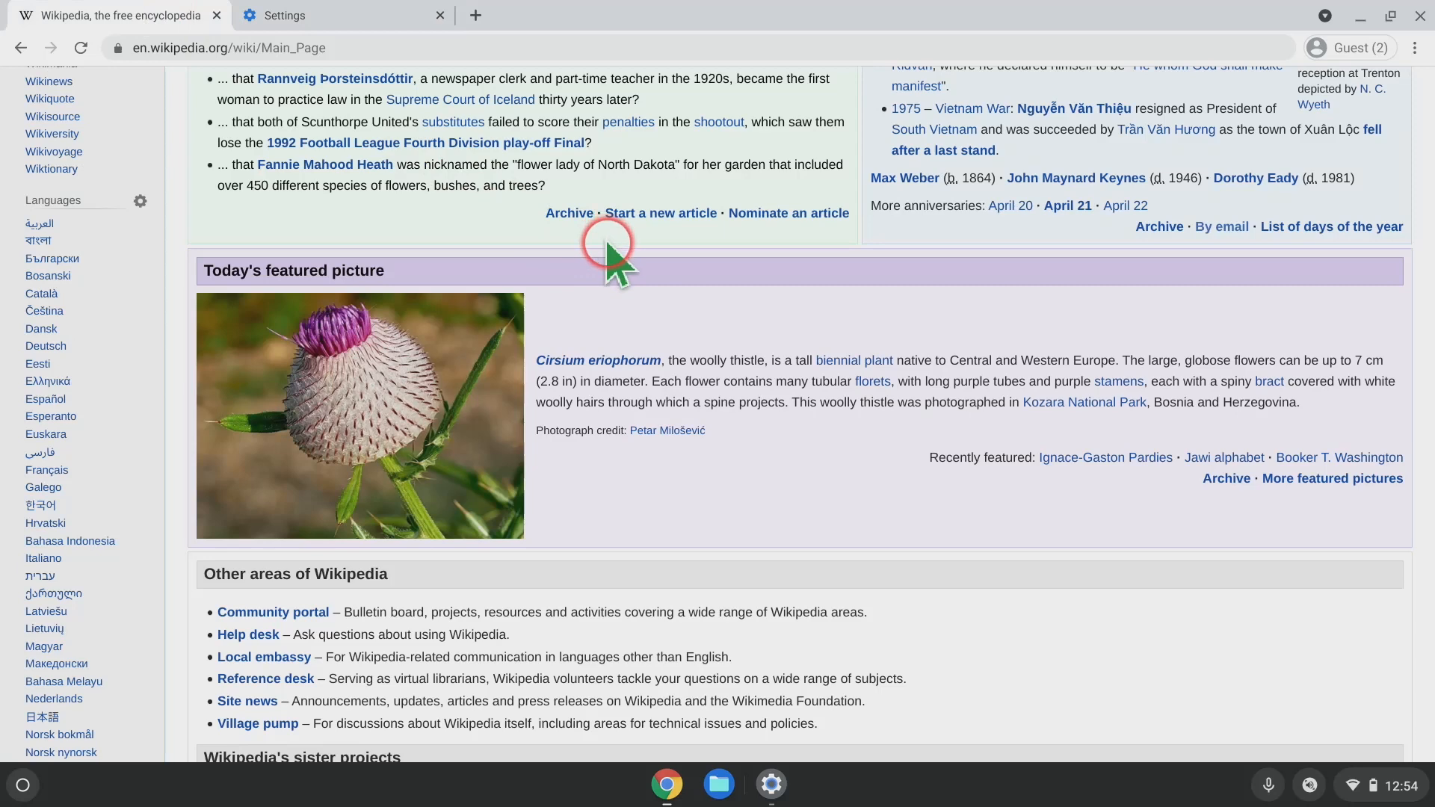
pyautogui.click(731, 302)
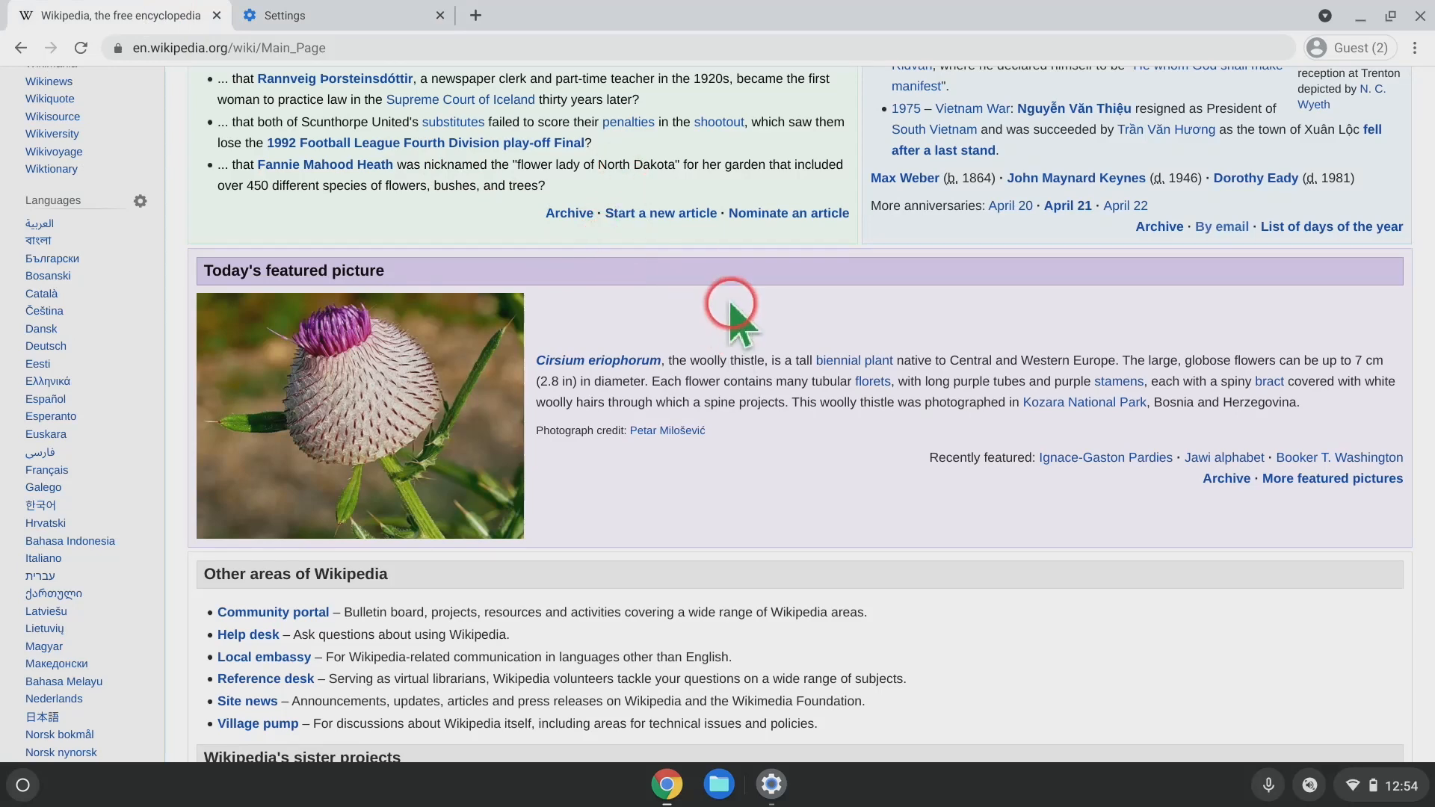
# Step the Wikipedia page down and back up to Did you know, then return to Settings.
pyautogui.press('Down')
pyautogui.press('Down')
pyautogui.press('Up')
pyautogui.press('Up')
pyautogui.press('Up')
pyautogui.press('Up')
pyautogui.press('Up')
pyautogui.press('Up')
pyautogui.press('Up')
pyautogui.press('Up')
pyautogui.press('Up')
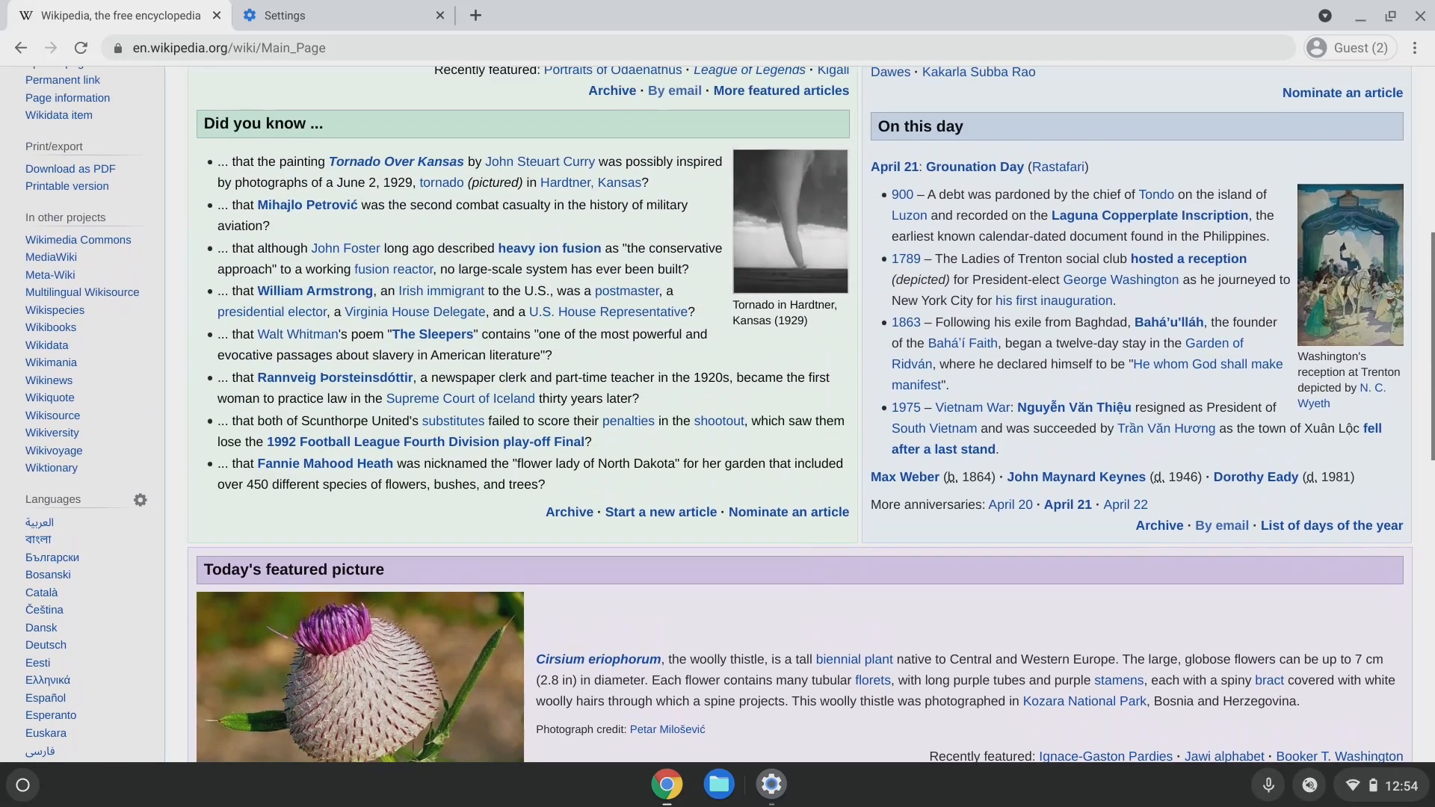
pyautogui.press('Up')
pyautogui.press('Up')
pyautogui.press('Up')
pyautogui.press('Up')
pyautogui.press('Up')
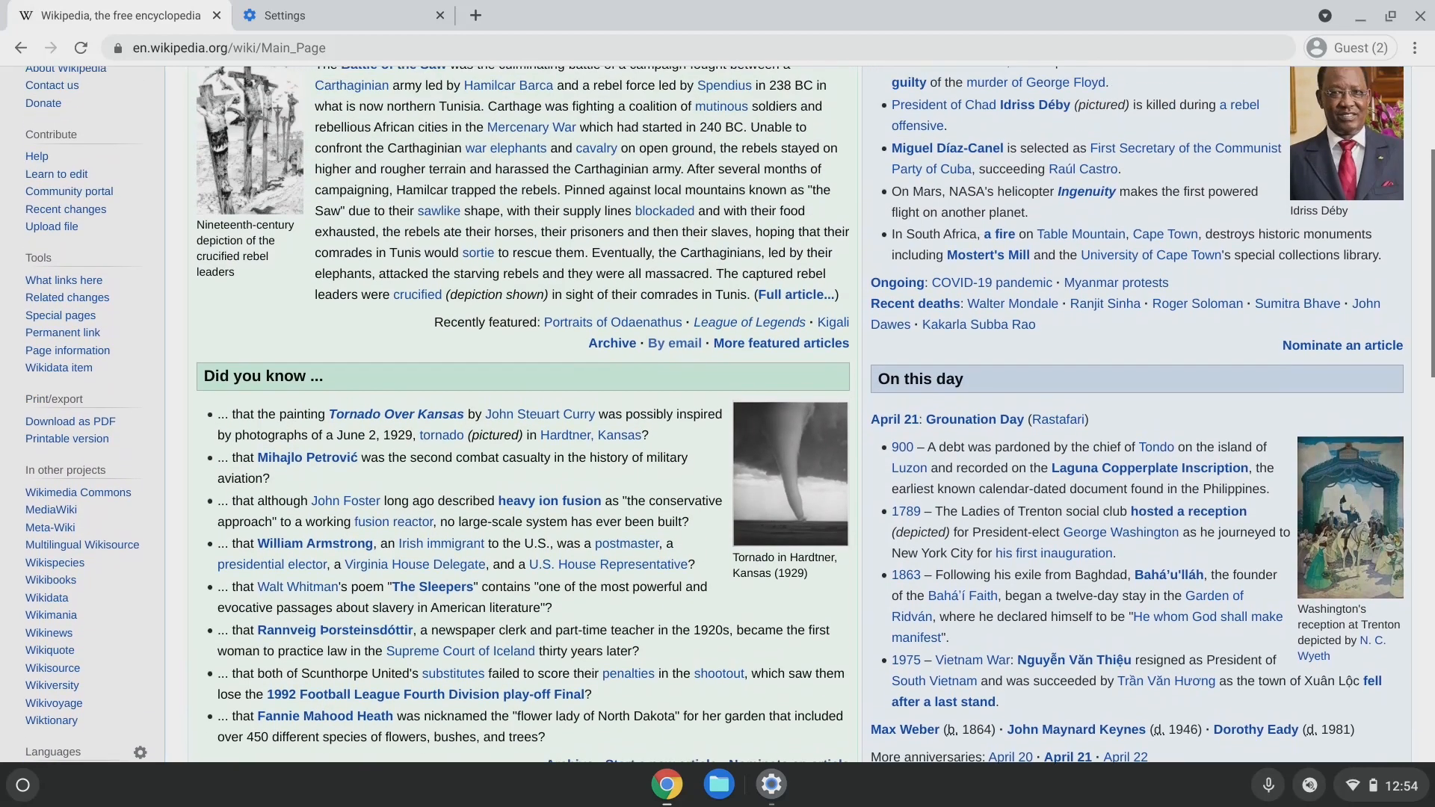
pyautogui.hotkey('alt', 'Tab')
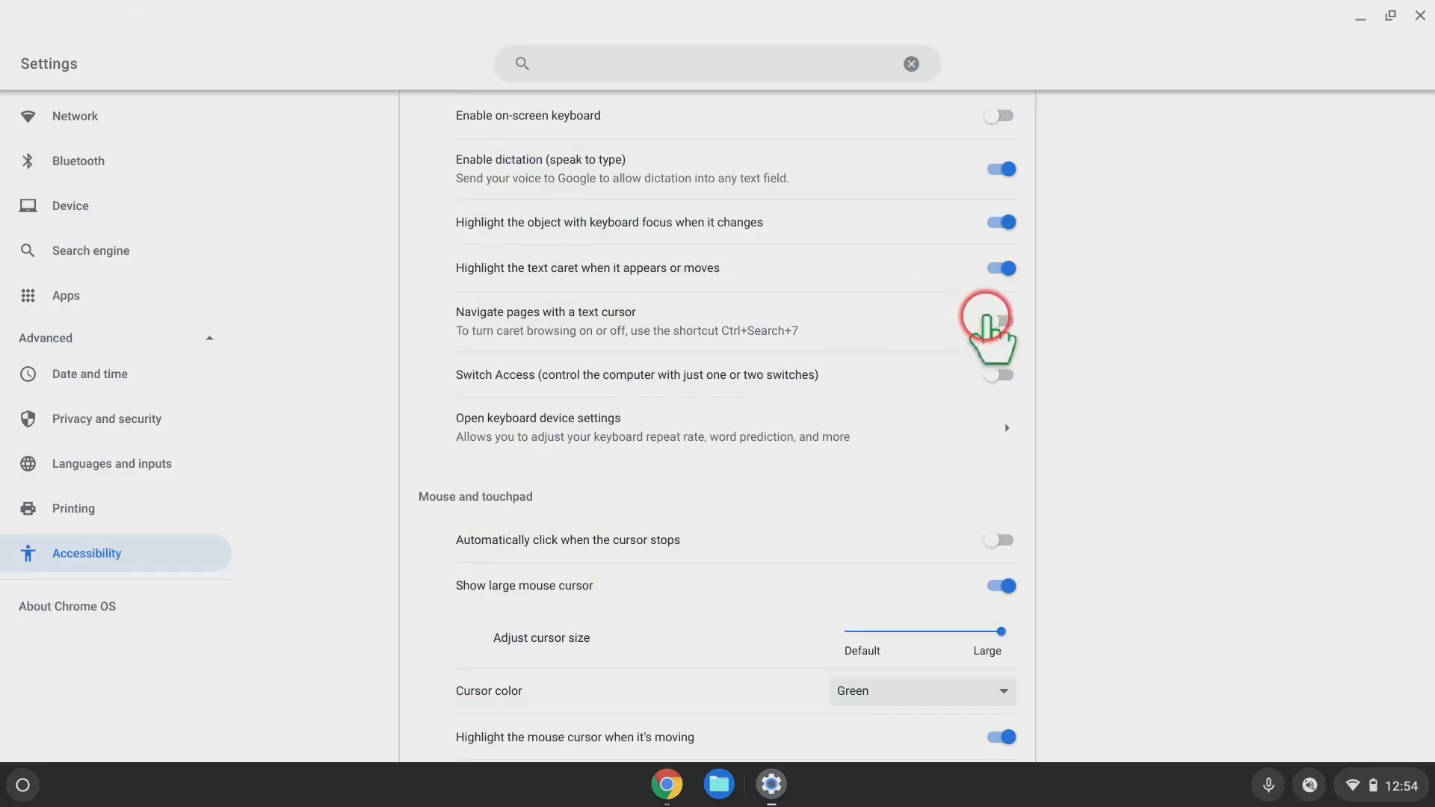
# Switch text-cursor navigation on and bring a caret into Wikipedia's featured picture text.
pyautogui.click(1004, 325)
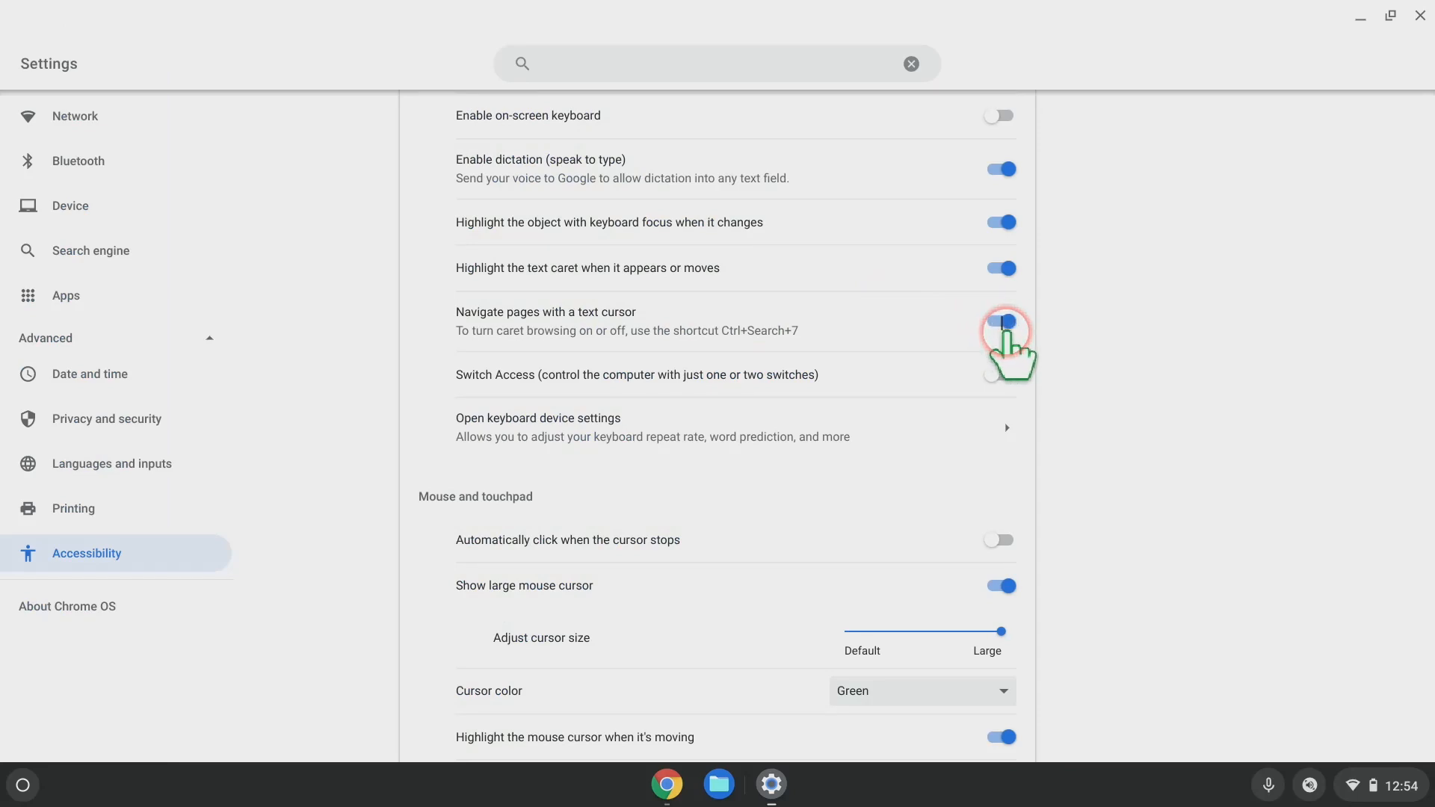
pyautogui.hotkey('alt', 'Tab')
pyautogui.press('Down')
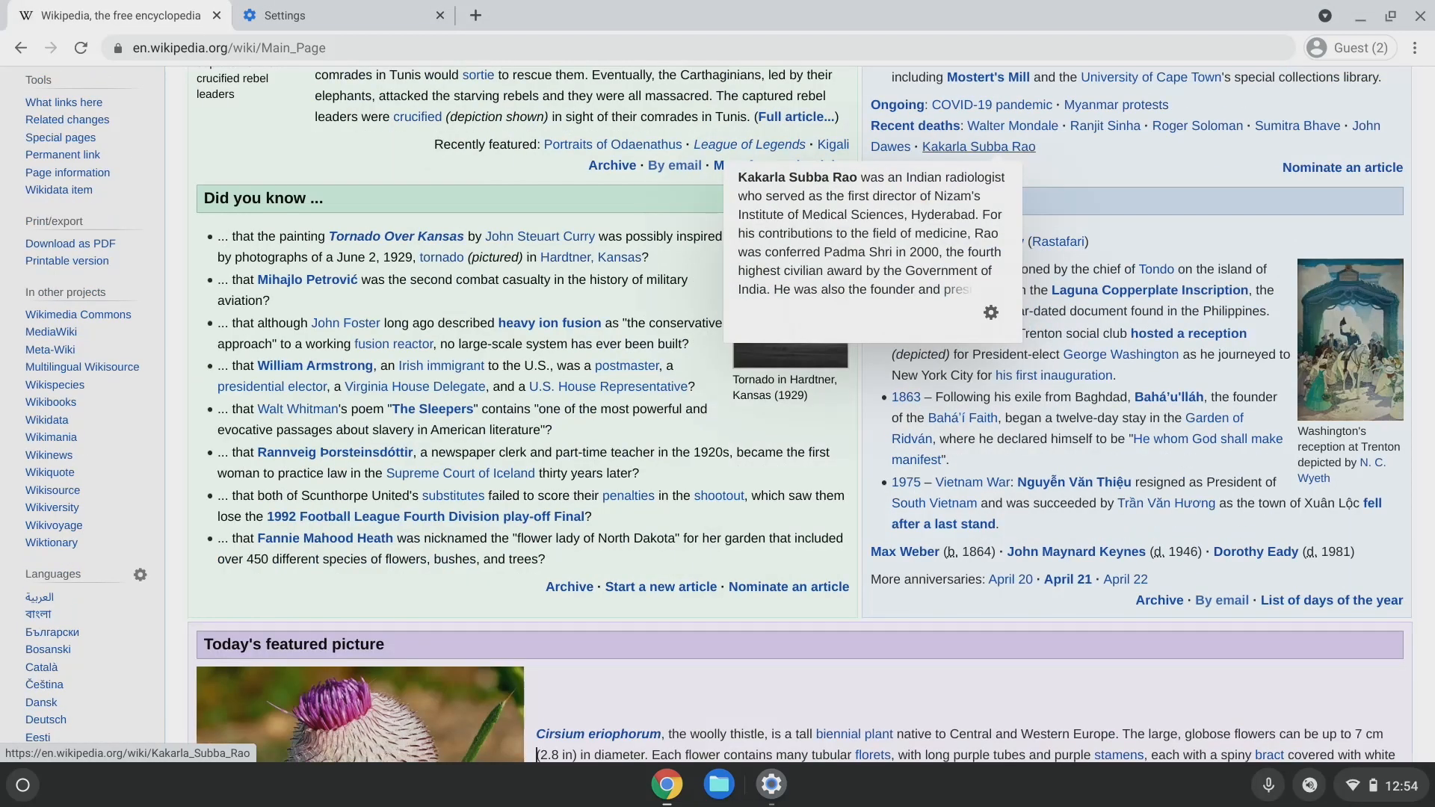
pyautogui.press('Down')
pyautogui.press('Down')
pyautogui.press('Up')
pyautogui.press('Up')
pyautogui.press('Up')
pyautogui.press('Up')
pyautogui.press('Up')
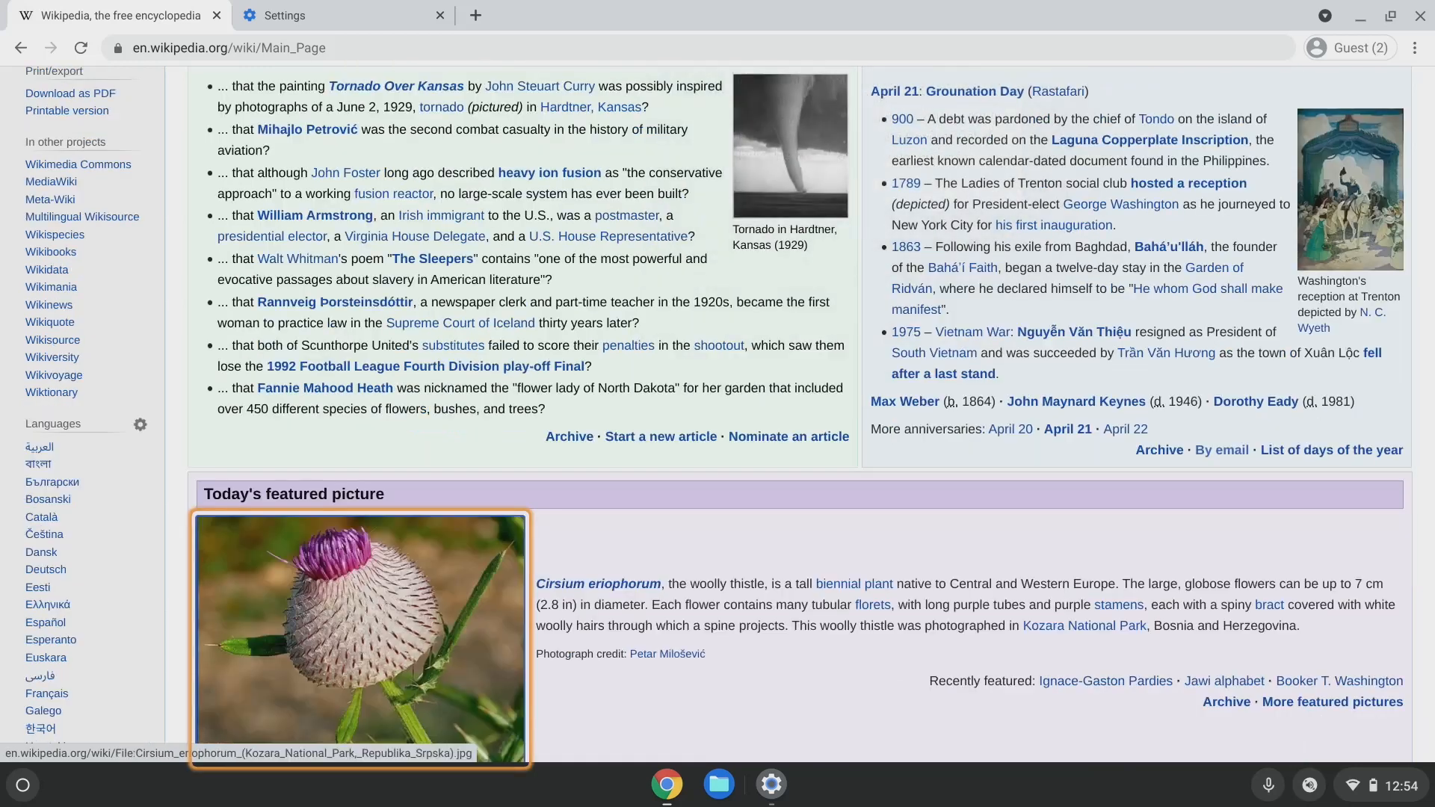
# Move the caret from 'although' through the William Armstrong, presidential elector and Walt Whitman links.
pyautogui.click(686, 143)
pyautogui.press('Down')
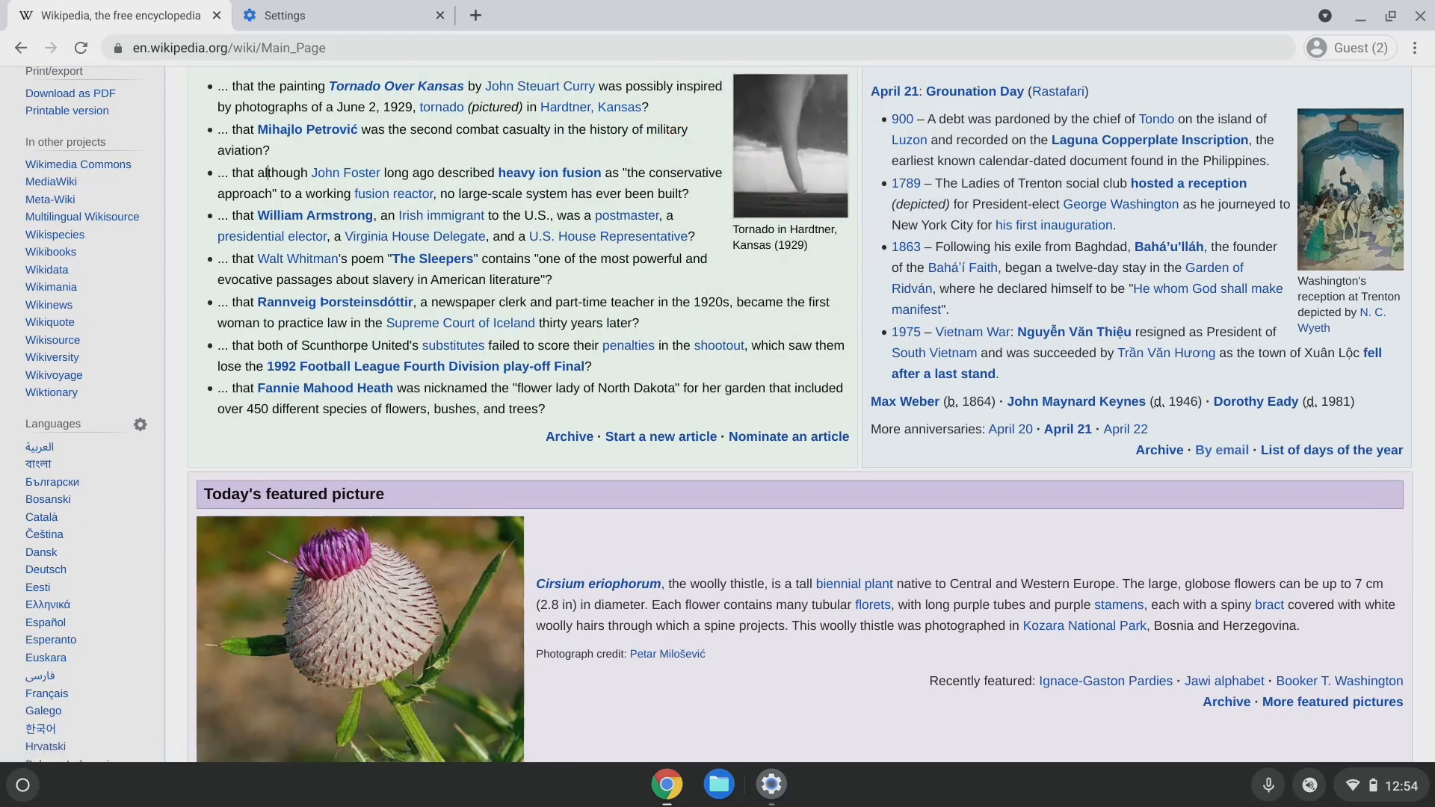
pyautogui.press('Down')
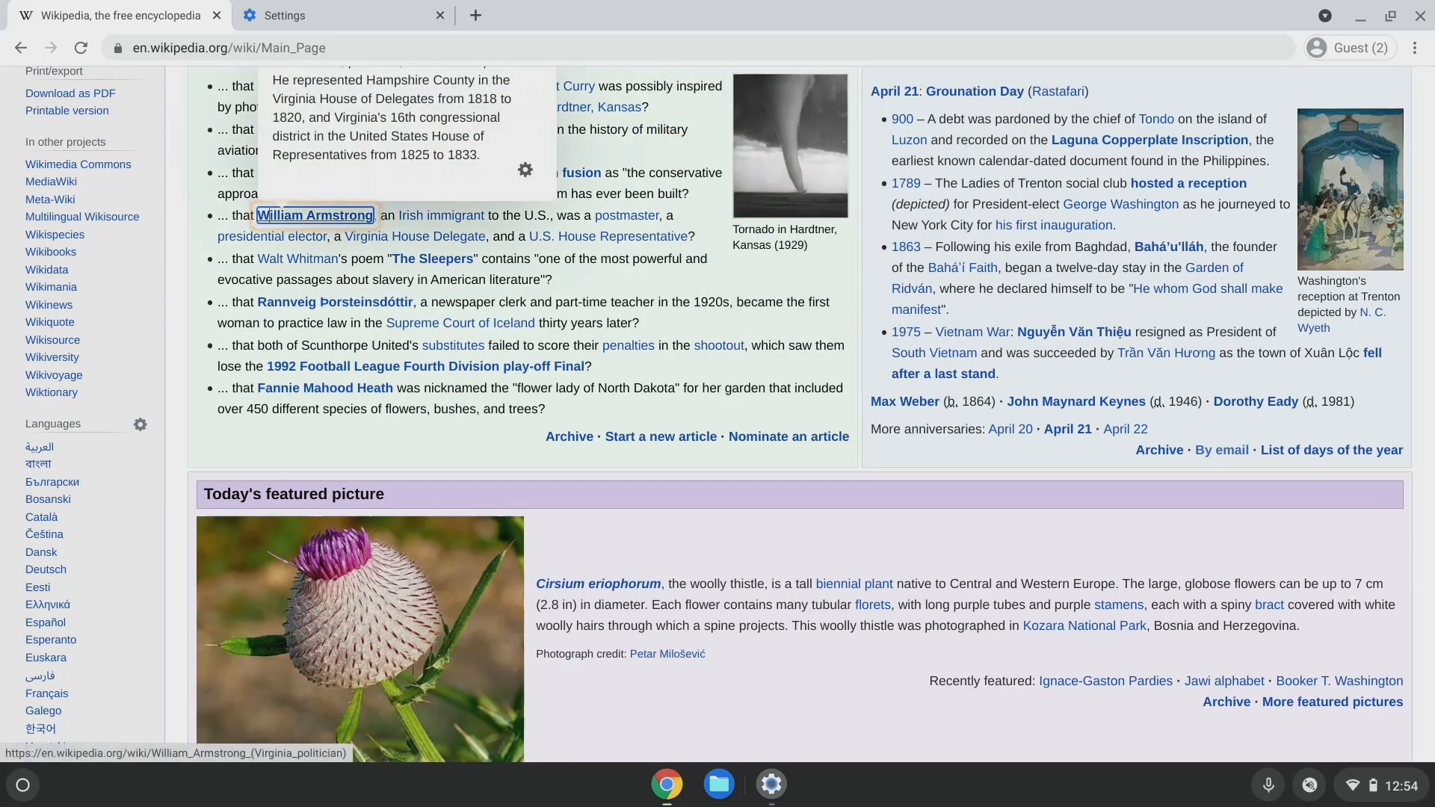
pyautogui.press('Down')
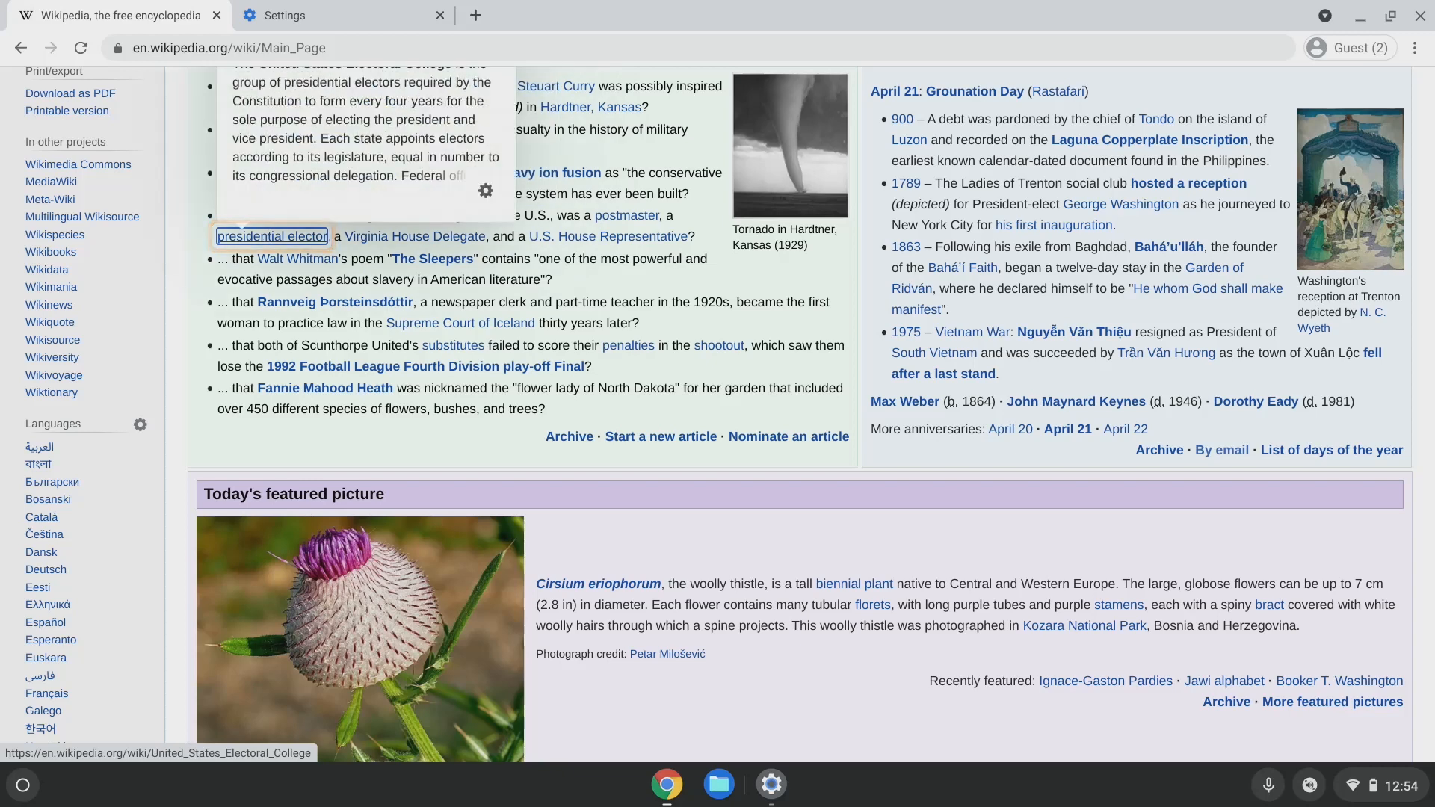
pyautogui.press('Down')
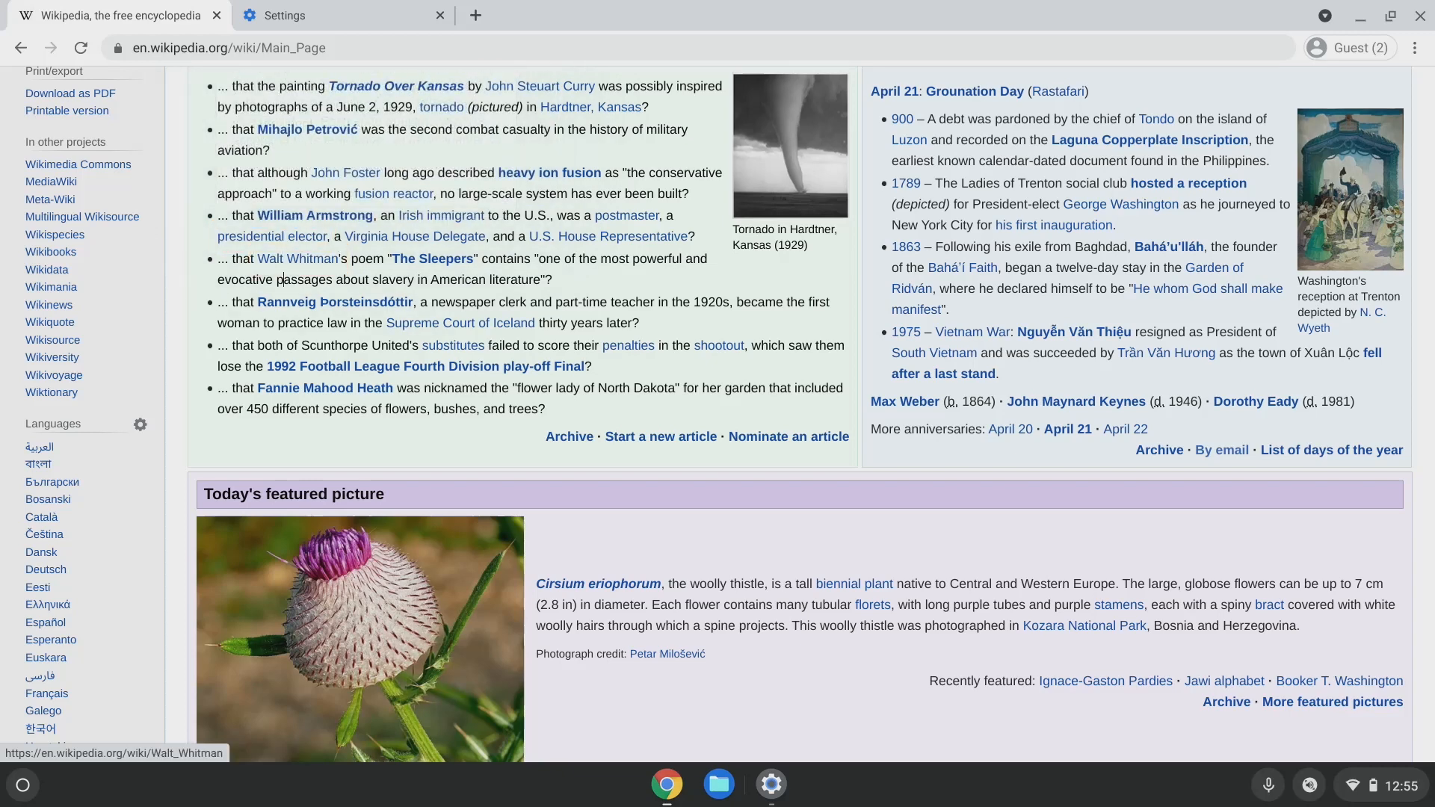
pyautogui.press('Left')
pyautogui.press('Left')
pyautogui.press('Left')
pyautogui.press('Left')
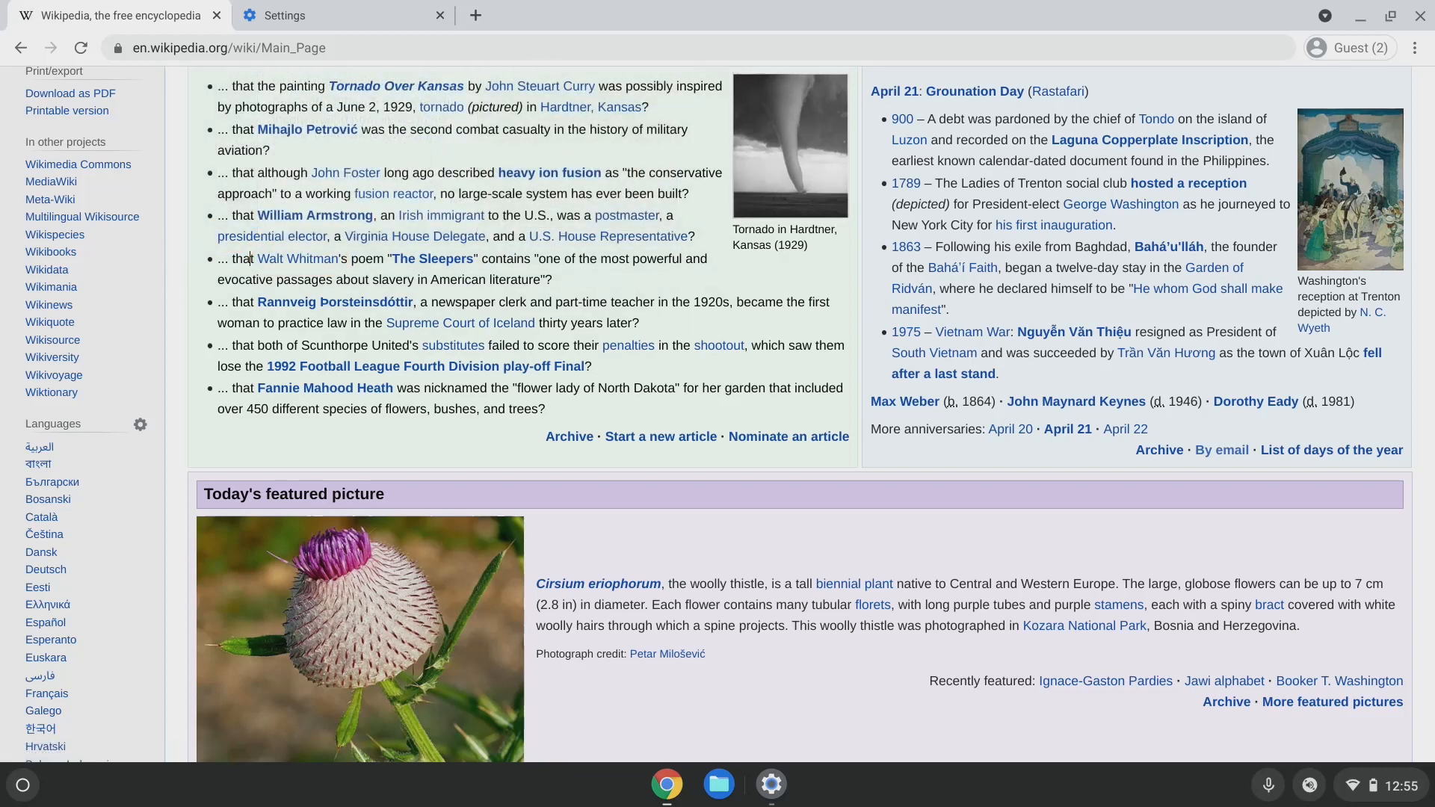
# Move the caret through the Rannveig Þorsteinsdóttir and 1992 play-off Final links, then return to Settings.
pyautogui.press('Down')
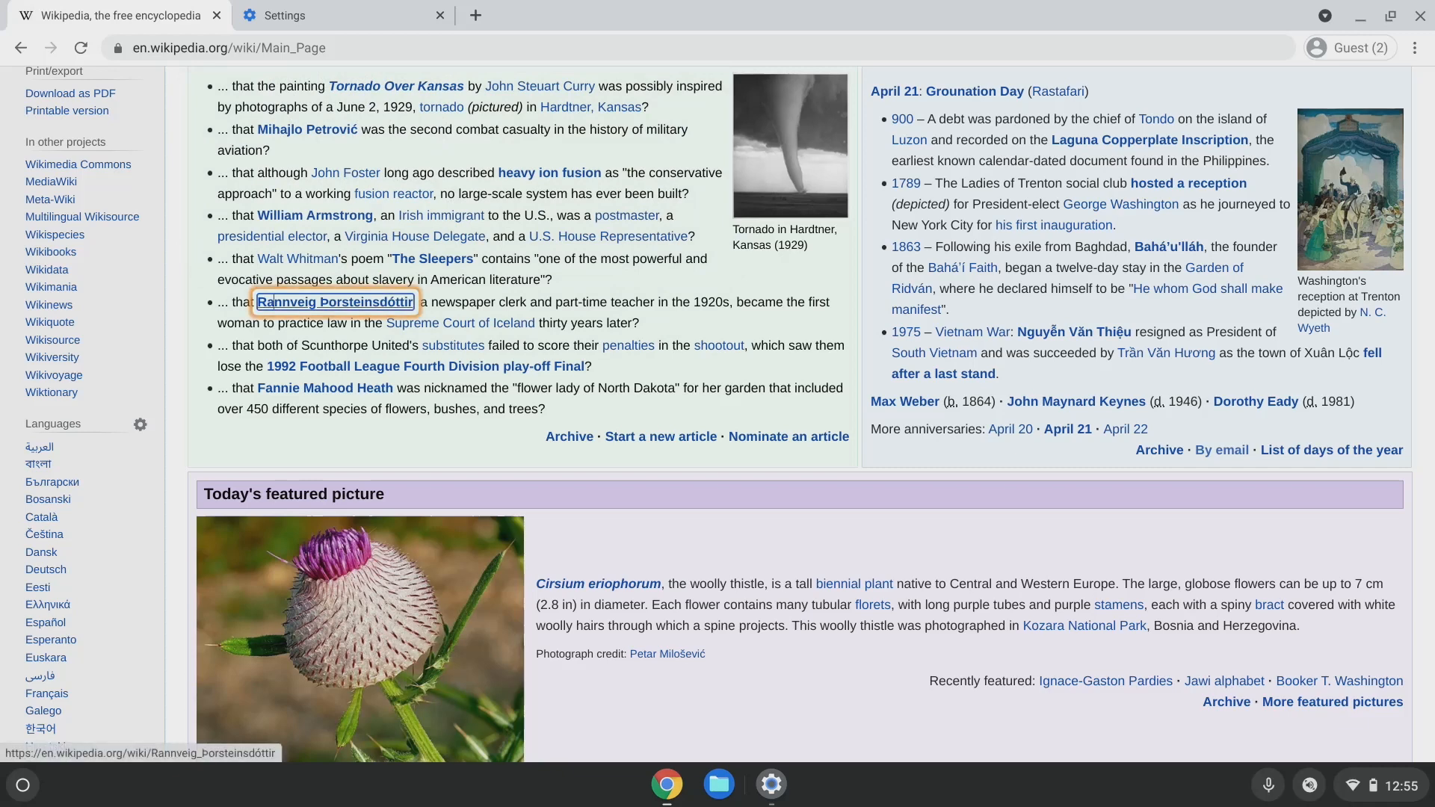
pyautogui.press('Down')
pyautogui.press('Down')
pyautogui.press('Down')
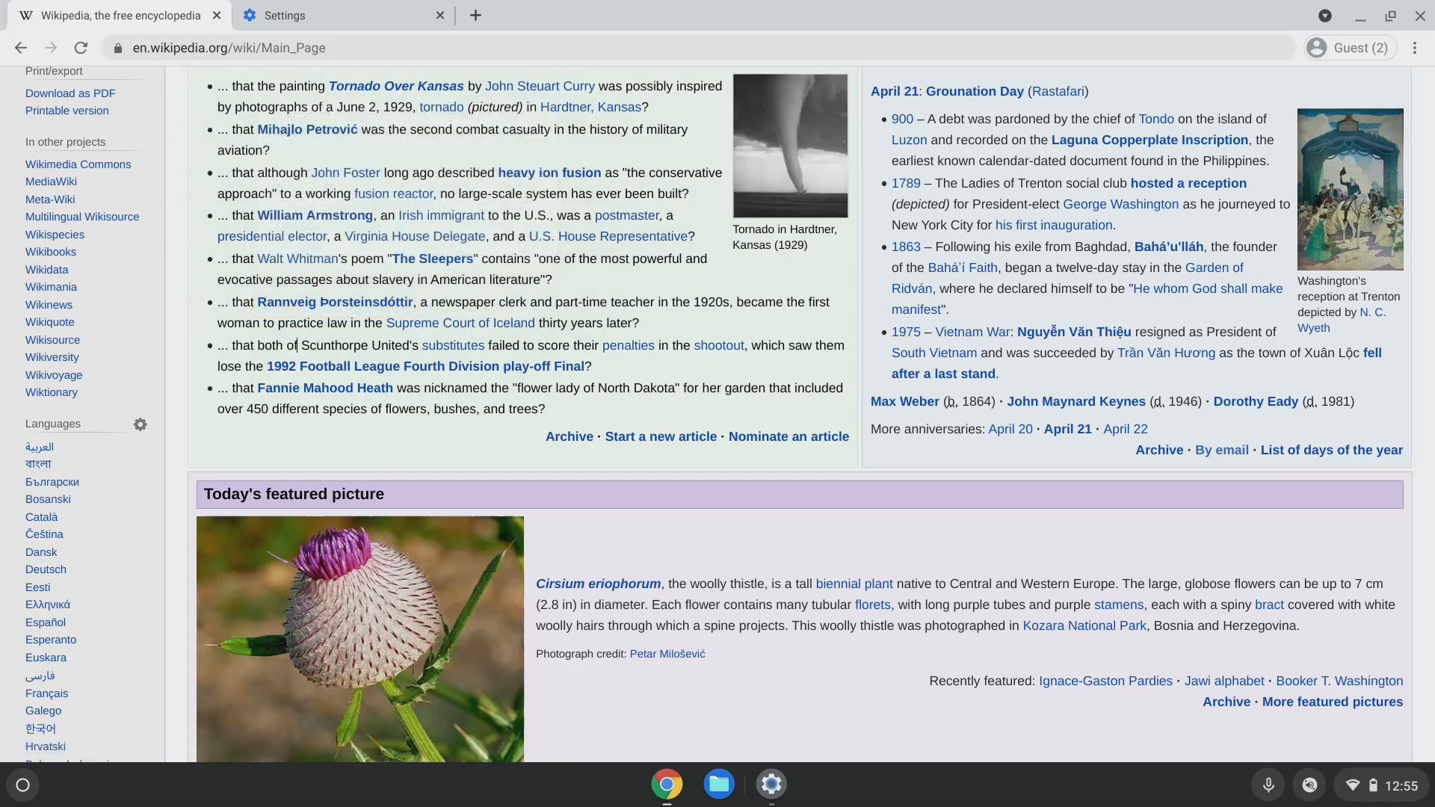
pyautogui.press('Left')
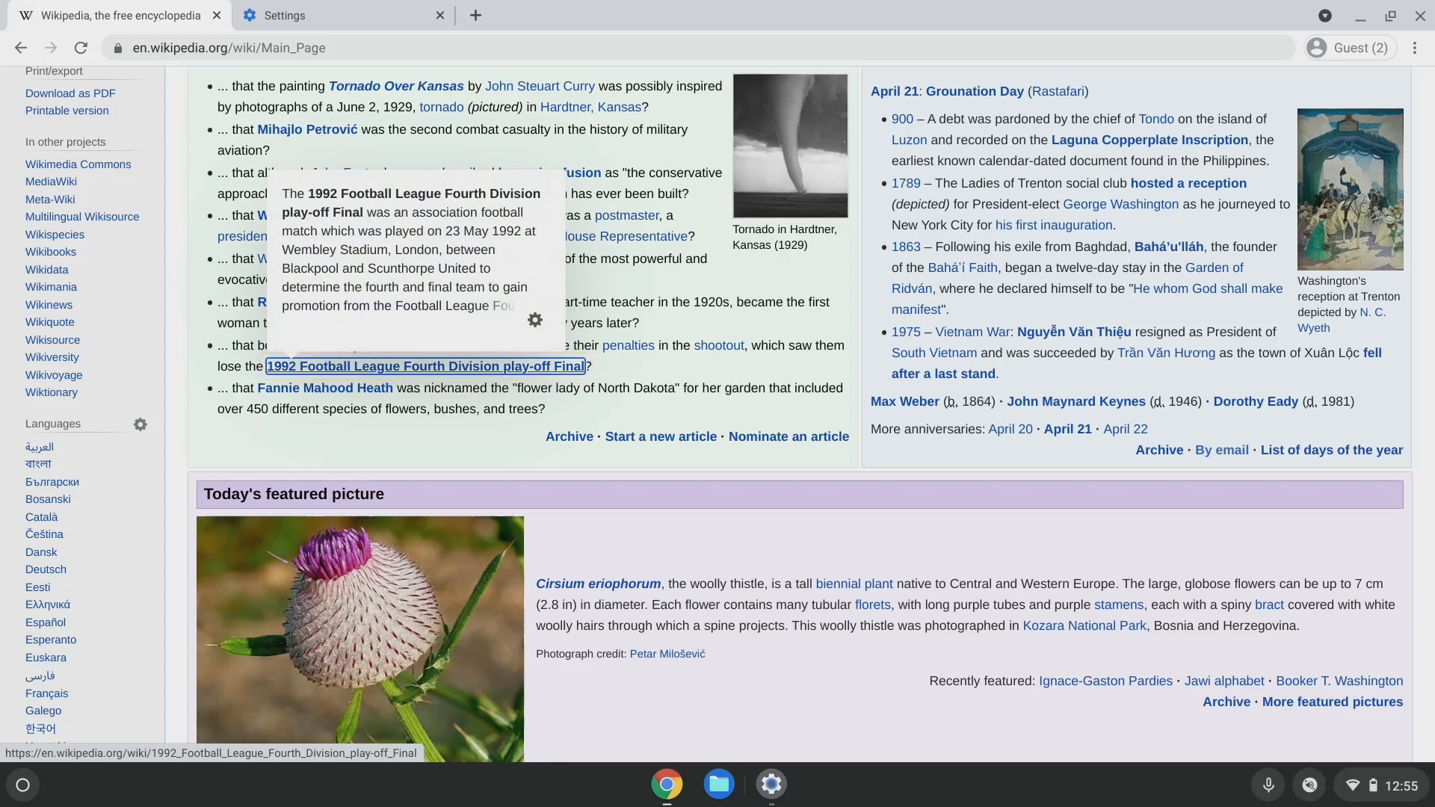
pyautogui.press('Up')
pyautogui.press('Up')
pyautogui.press('Up')
pyautogui.press('Up')
pyautogui.press('Up')
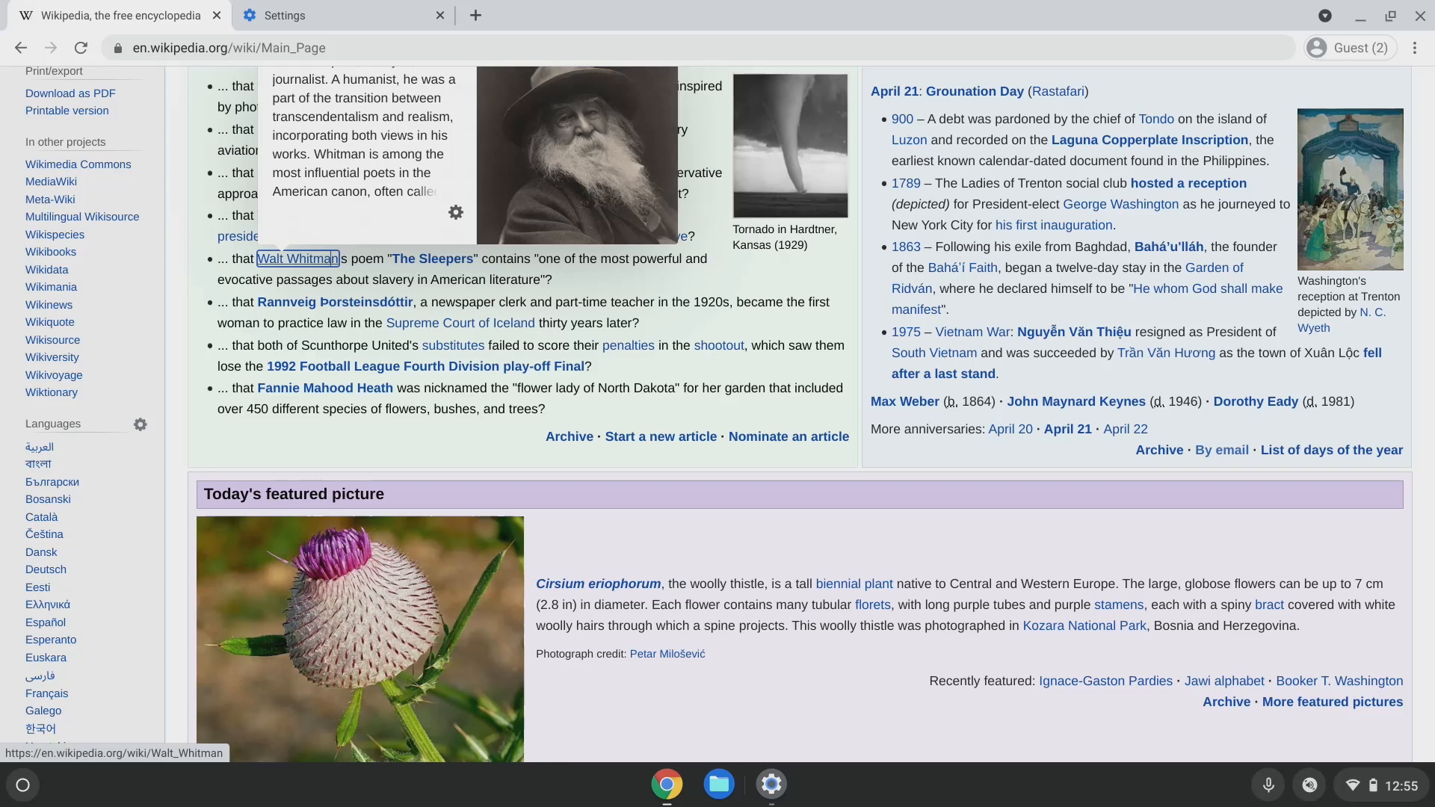
pyautogui.hotkey('alt', 'Tab')
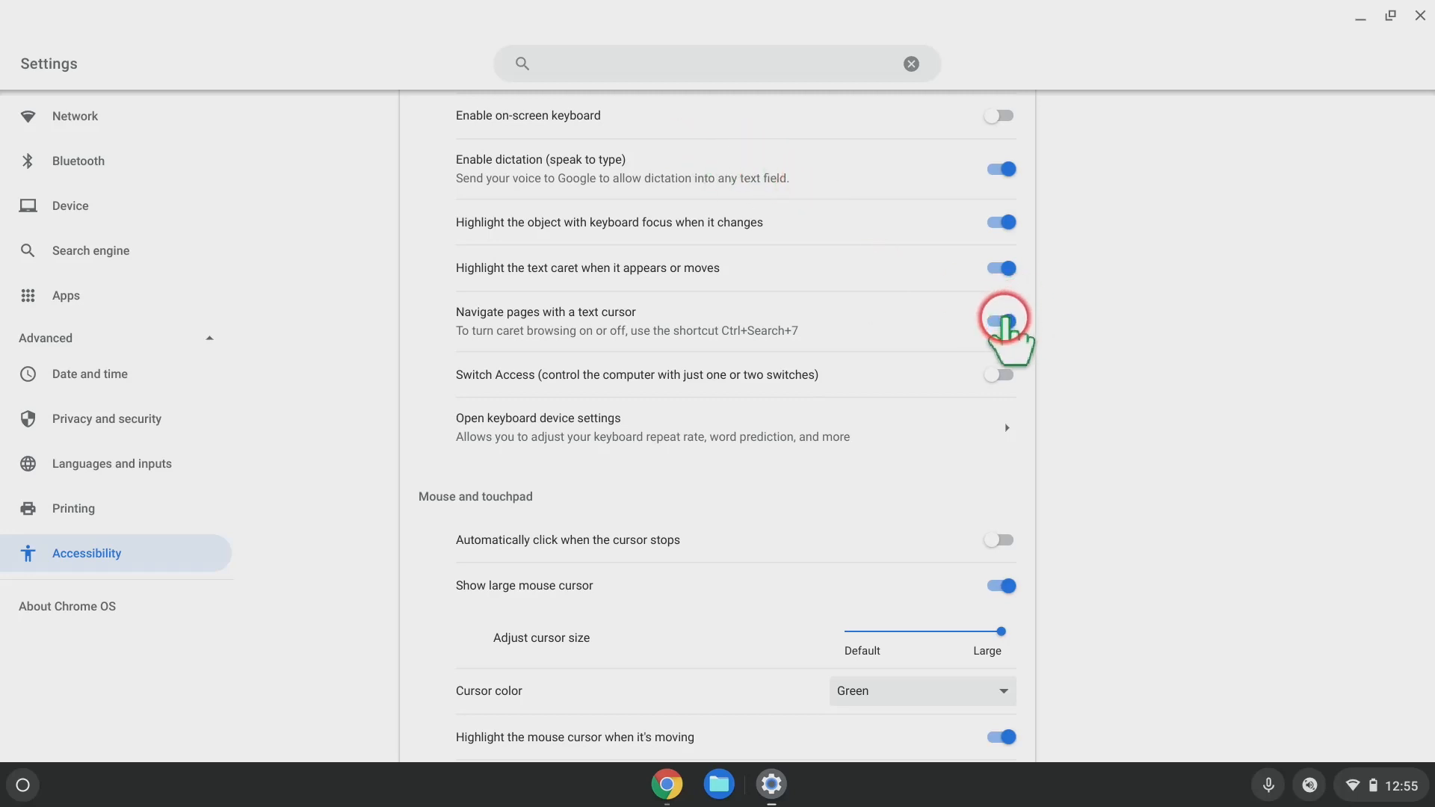
# Switch navigating pages with a text cursor off and scroll down to Mouse and touchpad.
pyautogui.click(1001, 322)
pyautogui.scroll(-3, 1085, 299)
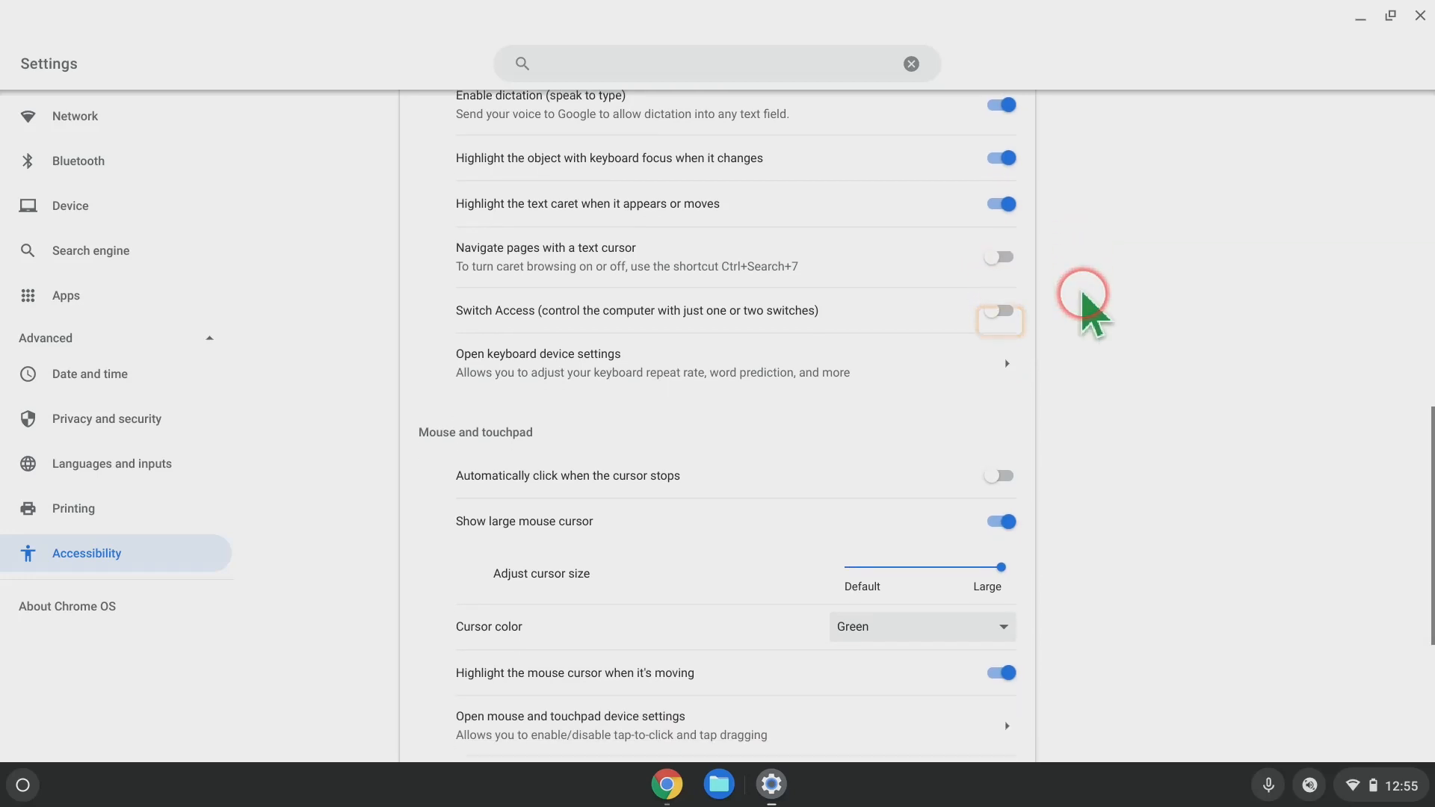
pyautogui.scroll(-3, 1082, 293)
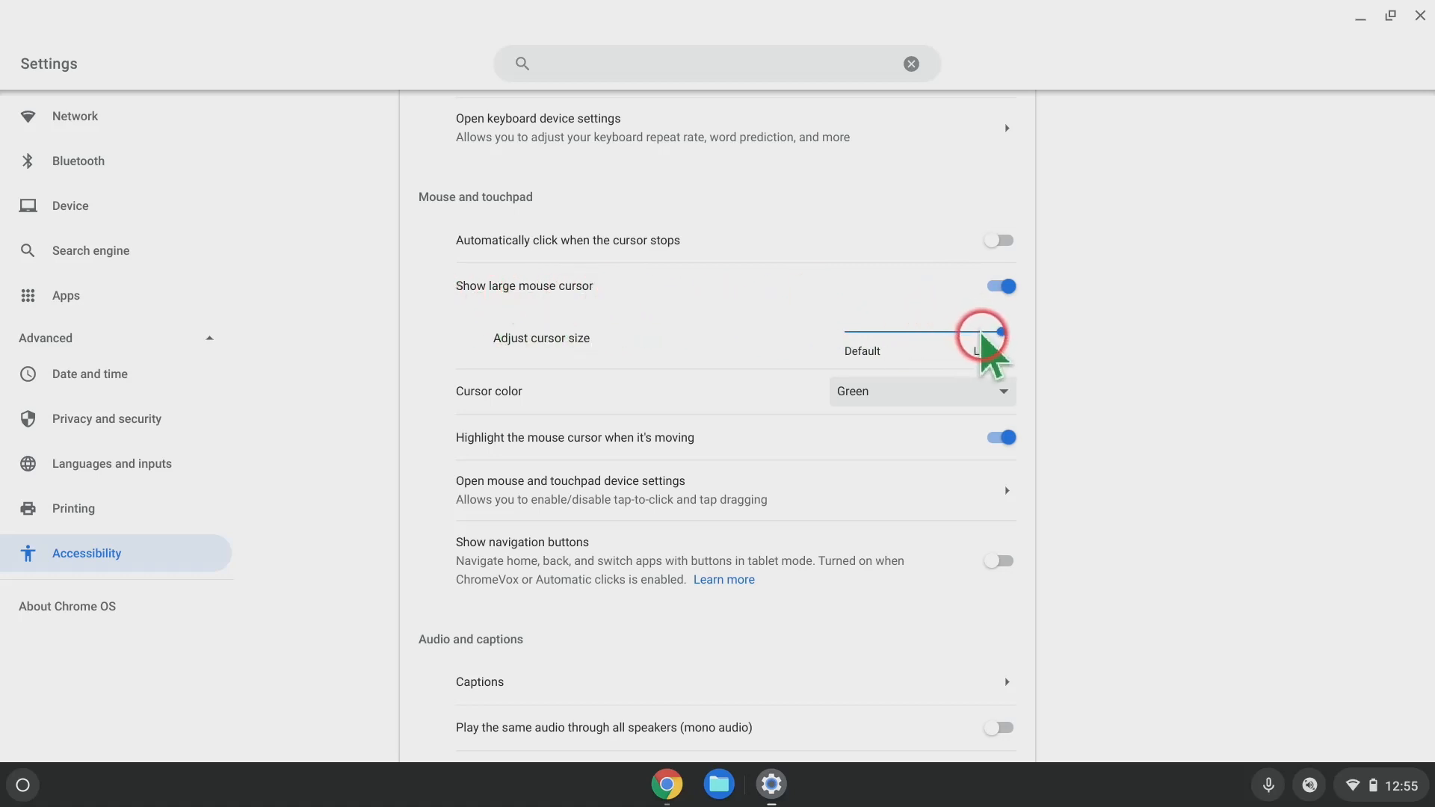
pyautogui.moveTo(999, 334); pyautogui.dragTo(841, 338)
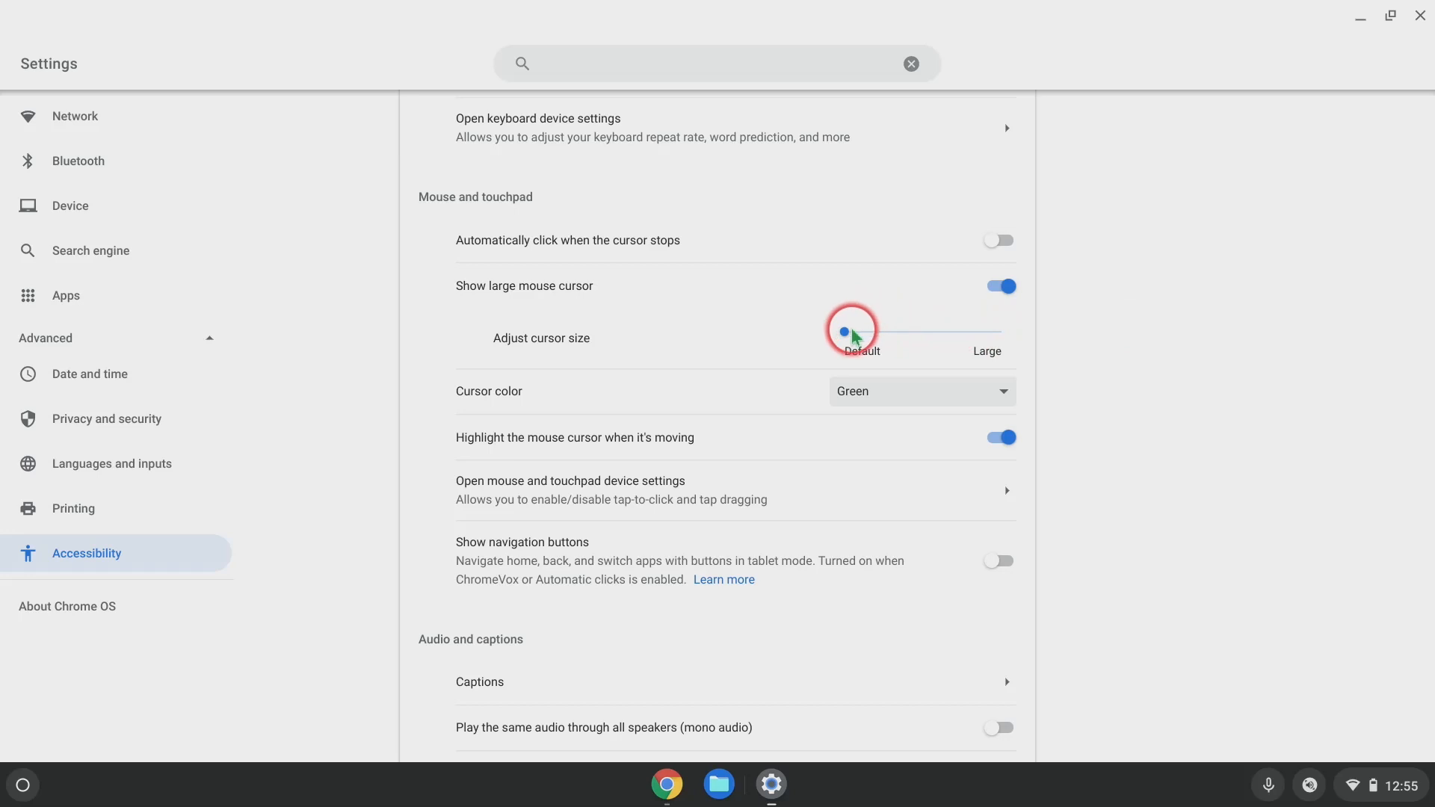
pyautogui.moveTo(849, 335); pyautogui.dragTo(1014, 342)
# Set the Cursor color dropdown from Green to Pink.
pyautogui.click(967, 391)
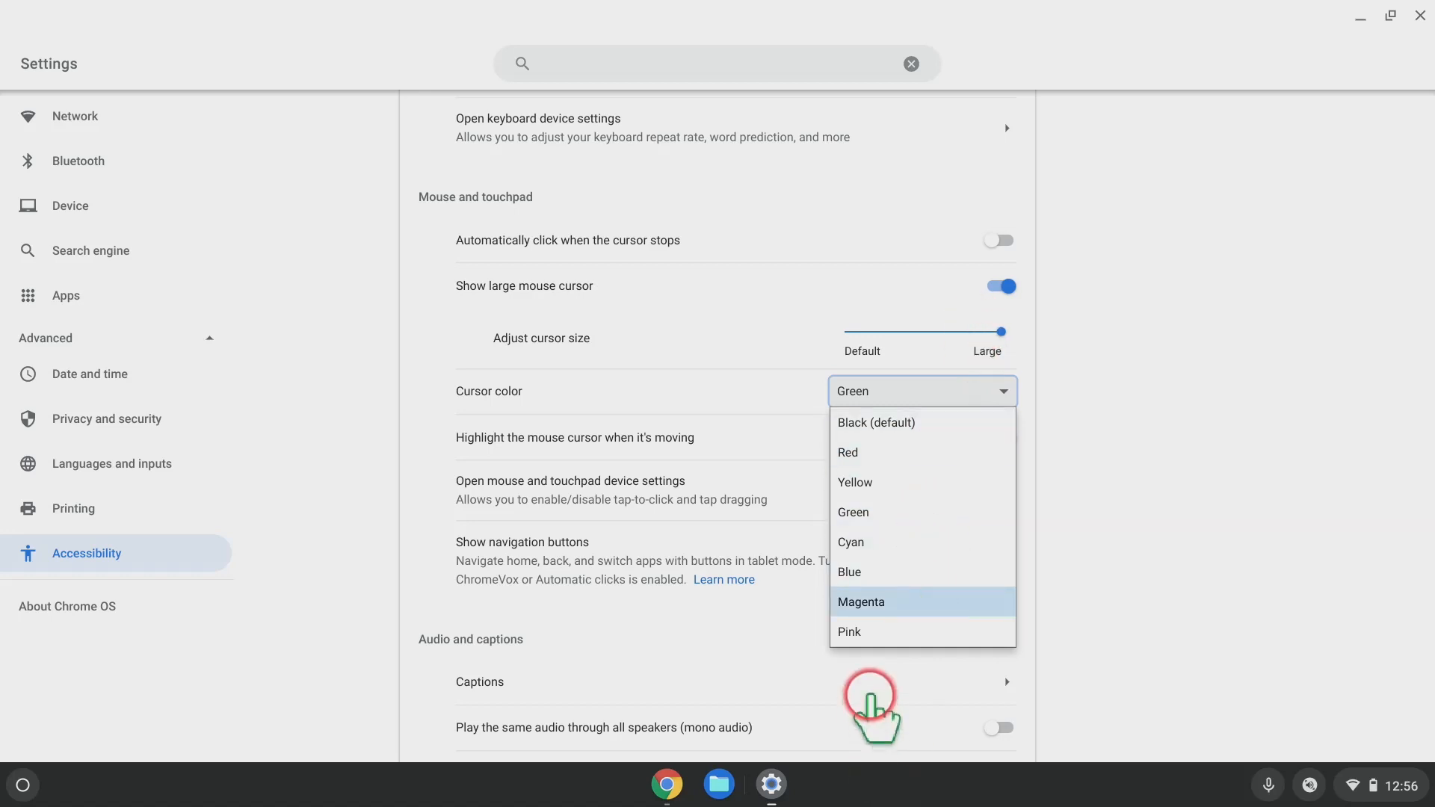
pyautogui.click(856, 633)
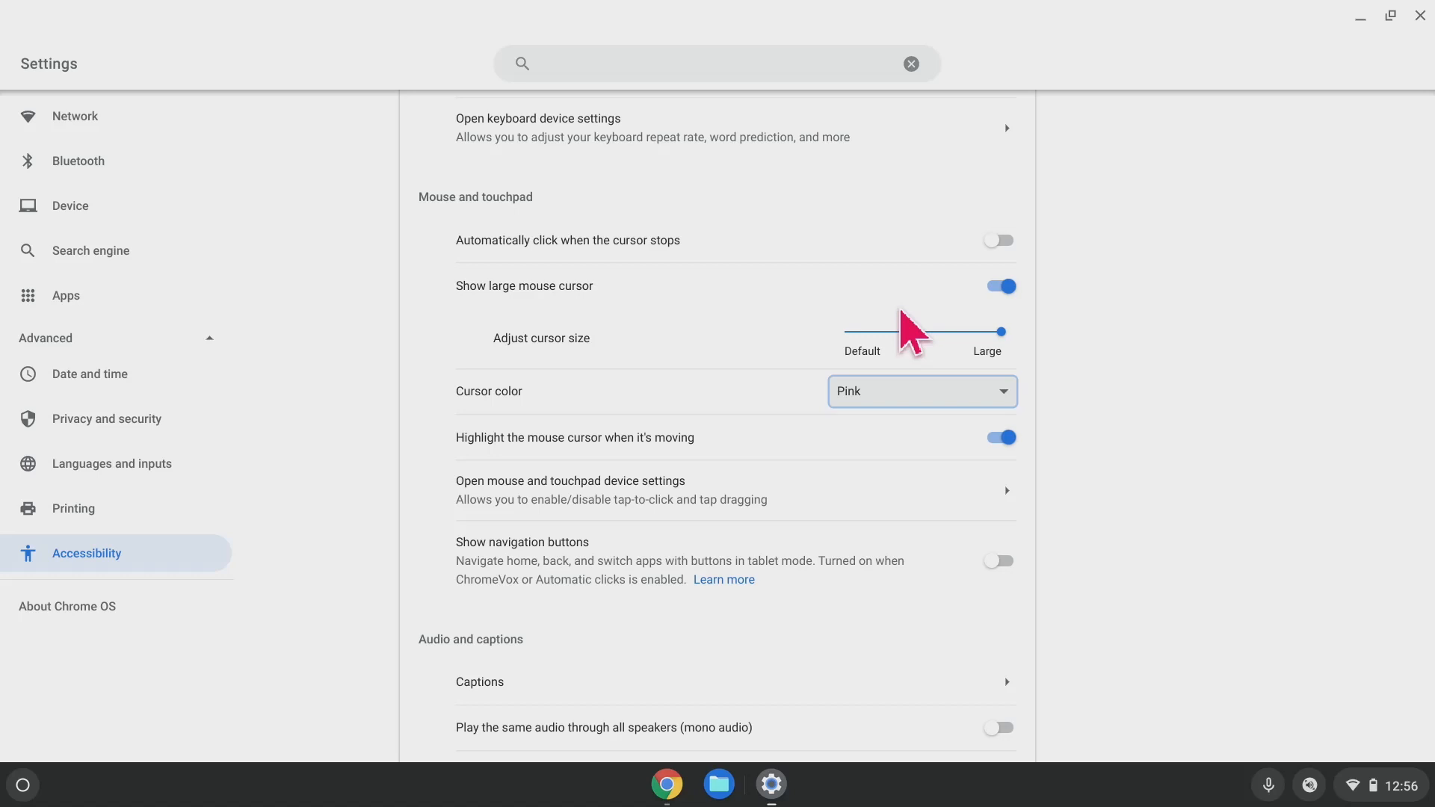
pyautogui.scroll(-2, 1092, 303)
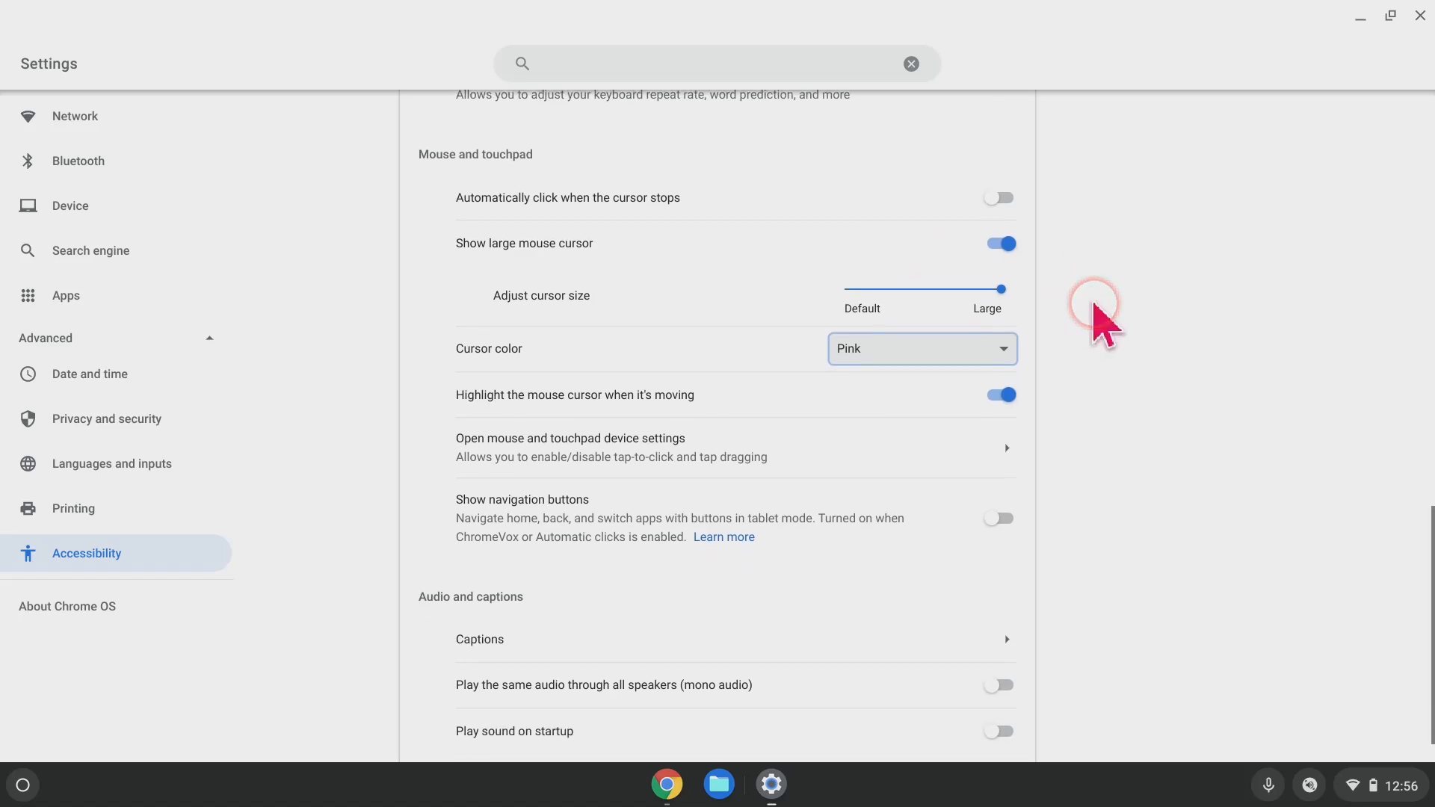
pyautogui.scroll(-2, 1092, 303)
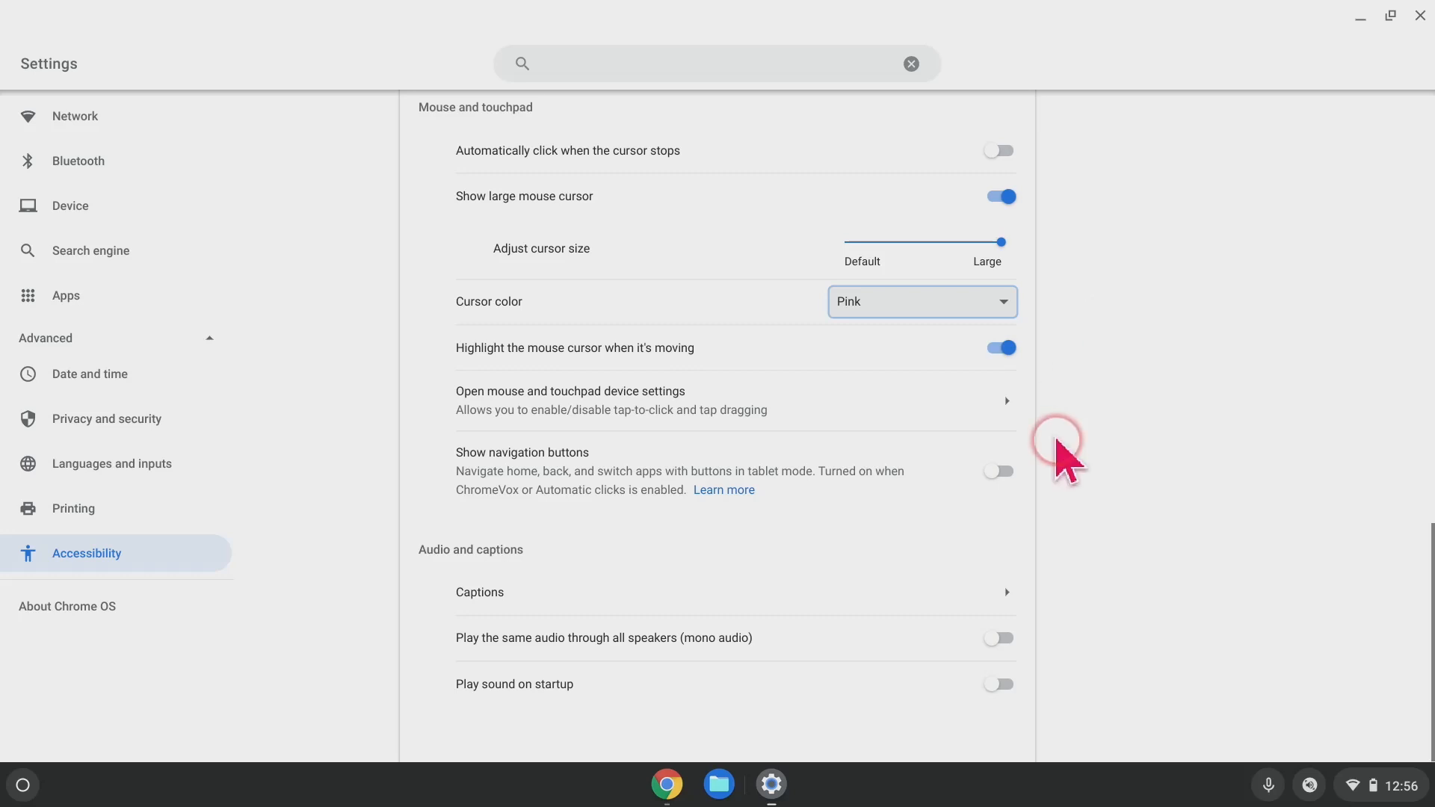
pyautogui.scroll(15, 1056, 448)
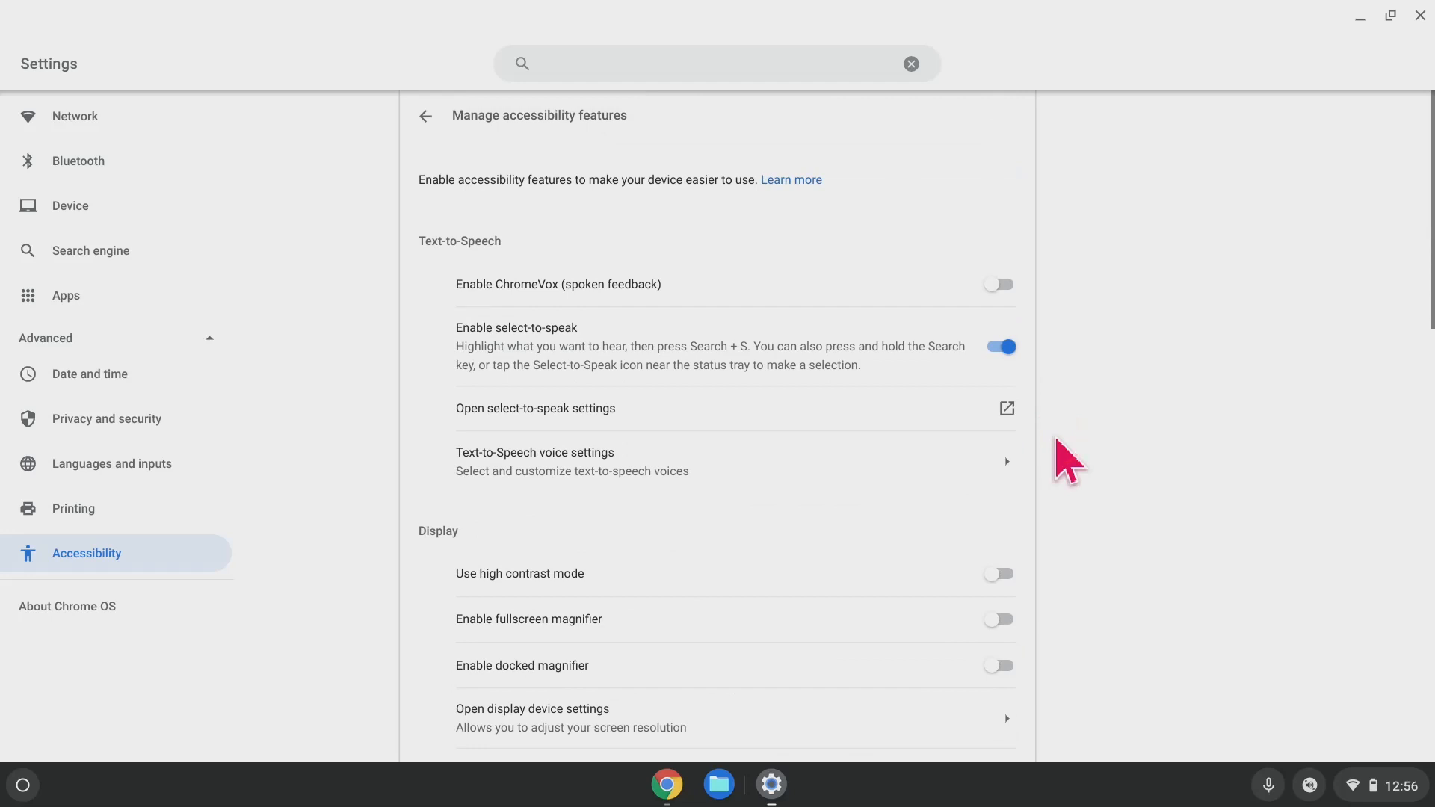